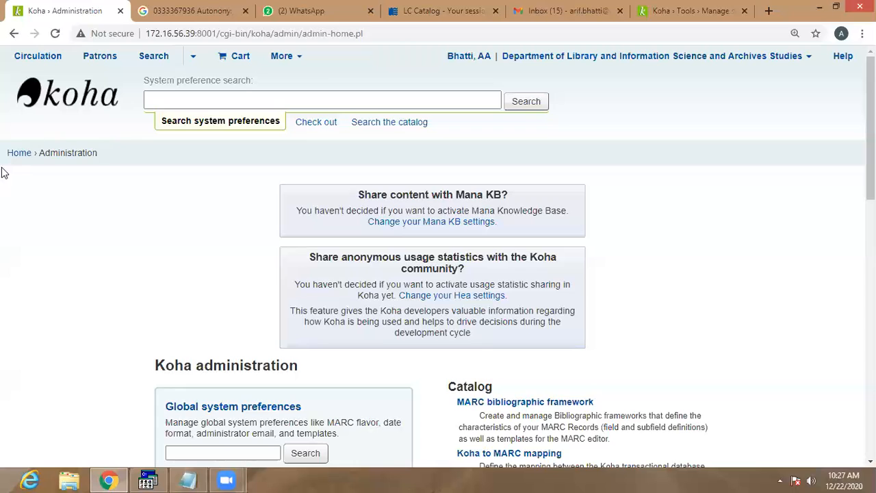
Log back in to the staff client with the account username and password, and open Koha administration.
{"action": "left_click", "coordinate": [18, 155]}
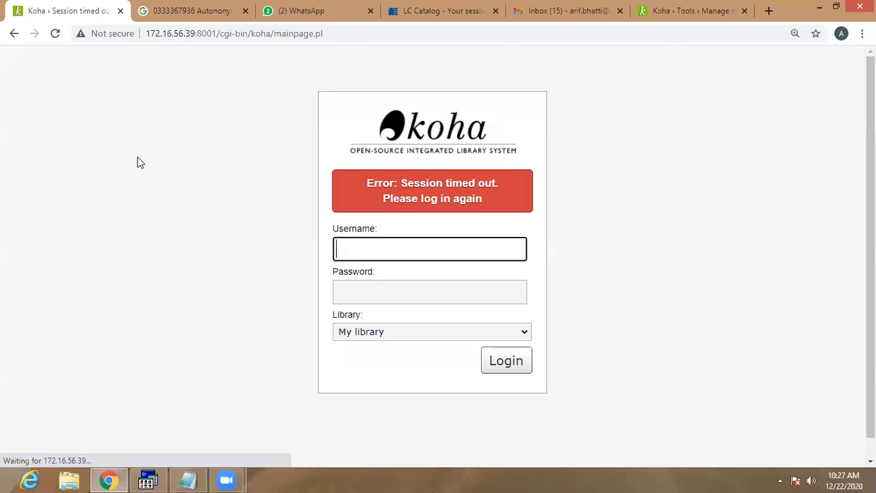
{"action": "left_click", "coordinate": [413, 254]}
{"action": "left_click", "coordinate": [385, 301]}
{"action": "left_click", "coordinate": [388, 292]}
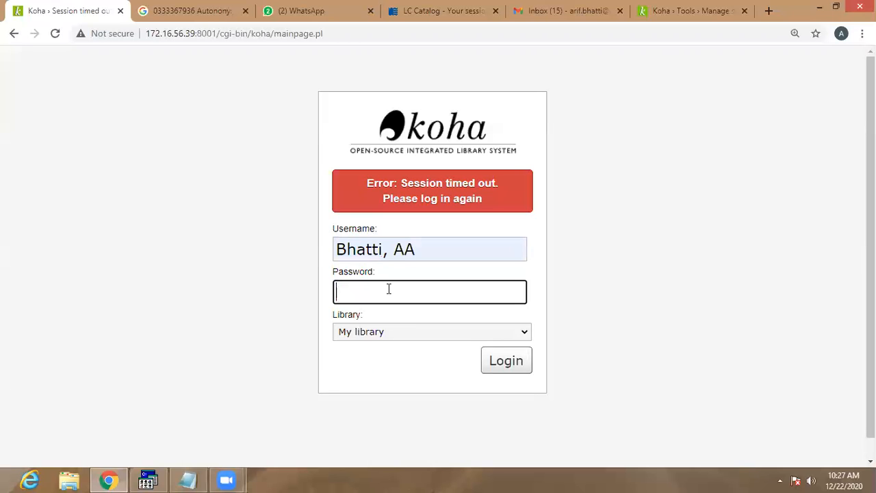
{"action": "type", "text": "***********"}
{"action": "key", "text": "Return"}
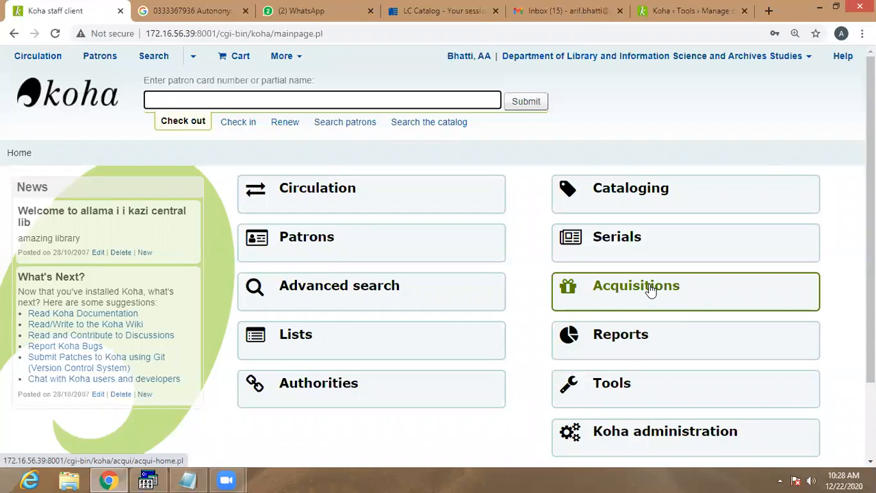
{"action": "scroll", "coordinate": [582, 267], "scroll_direction": "down", "scroll_amount": 1}
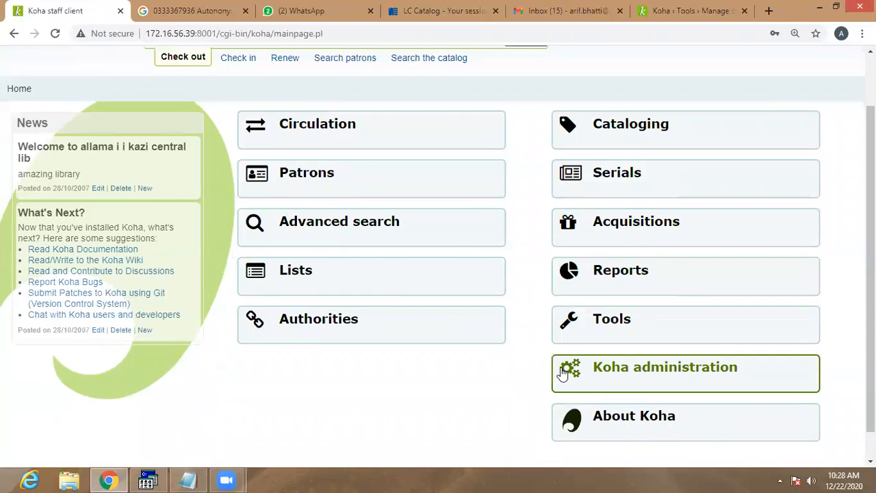
{"action": "left_click", "coordinate": [663, 370]}
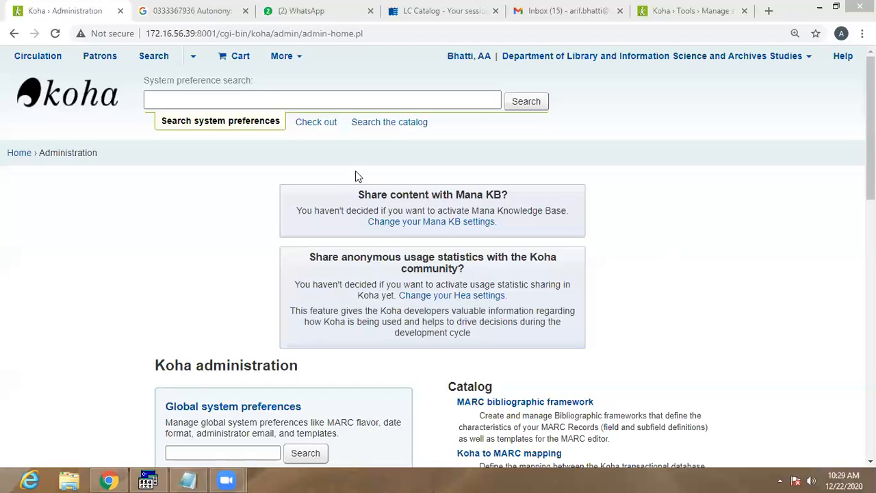
Review the basic and acquisition parameter groups in administration, and open Currencies and exchange rates.
{"action": "scroll", "coordinate": [726, 246], "scroll_direction": "down", "scroll_amount": 3}
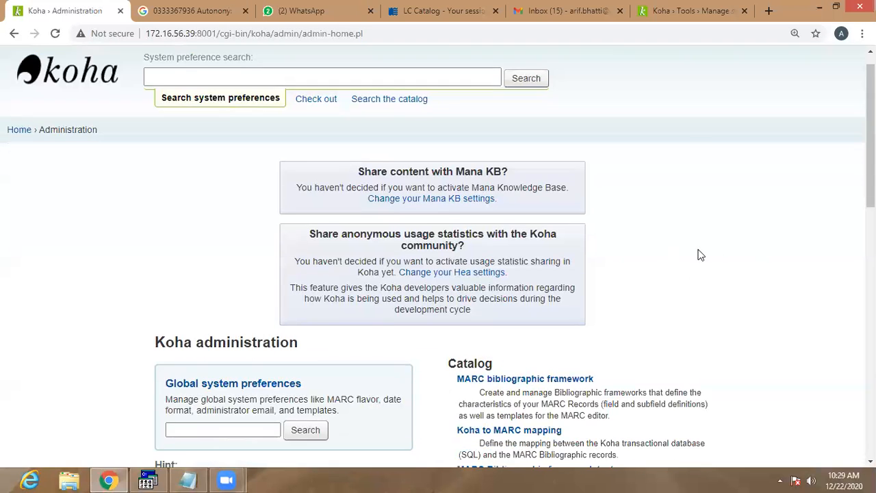
{"action": "left_click_drag", "start_coordinate": [181, 327], "coordinate": [239, 327]}
{"action": "scroll", "coordinate": [265, 316], "scroll_direction": "down", "scroll_amount": 3}
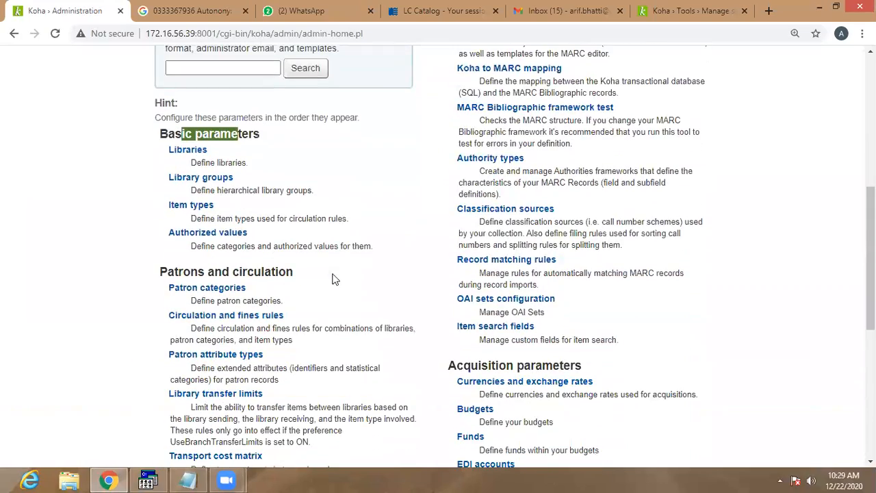
{"action": "scroll", "coordinate": [259, 221], "scroll_direction": "down", "scroll_amount": 5}
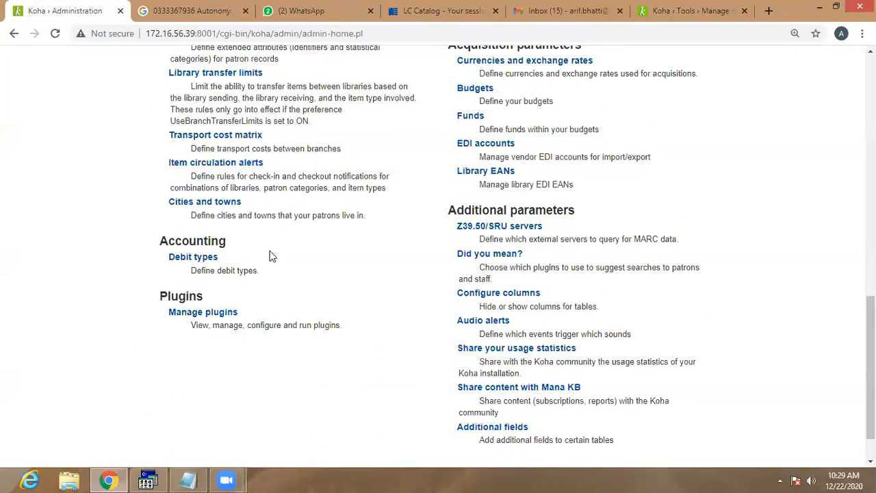
{"action": "scroll", "coordinate": [269, 254], "scroll_direction": "up", "scroll_amount": 2}
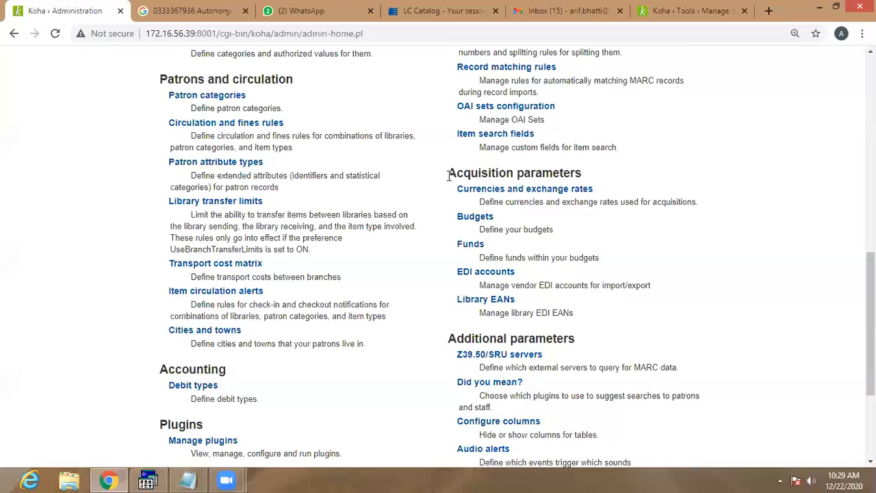
{"action": "left_click_drag", "start_coordinate": [449, 174], "coordinate": [591, 180]}
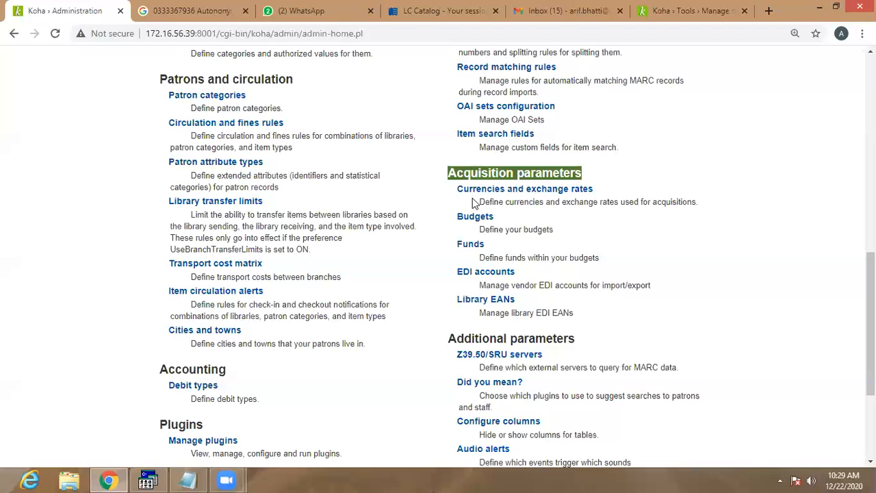
{"action": "left_click", "coordinate": [641, 167]}
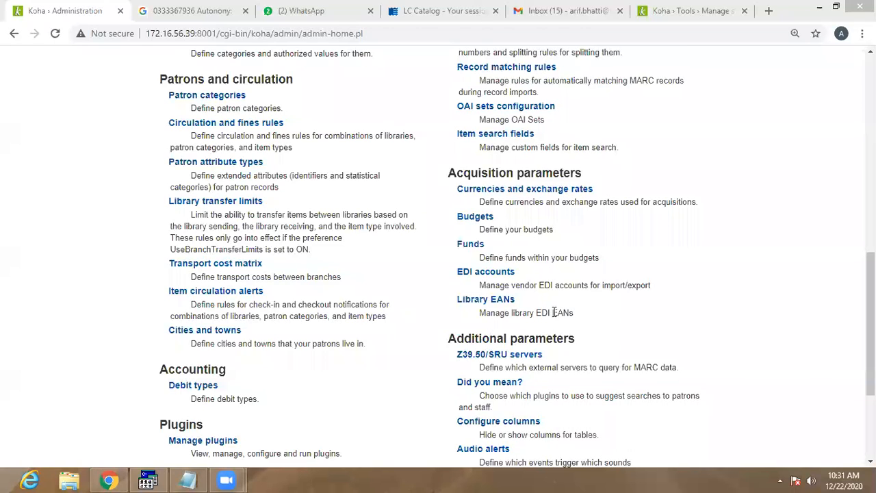
{"action": "left_click_drag", "start_coordinate": [551, 313], "coordinate": [579, 316]}
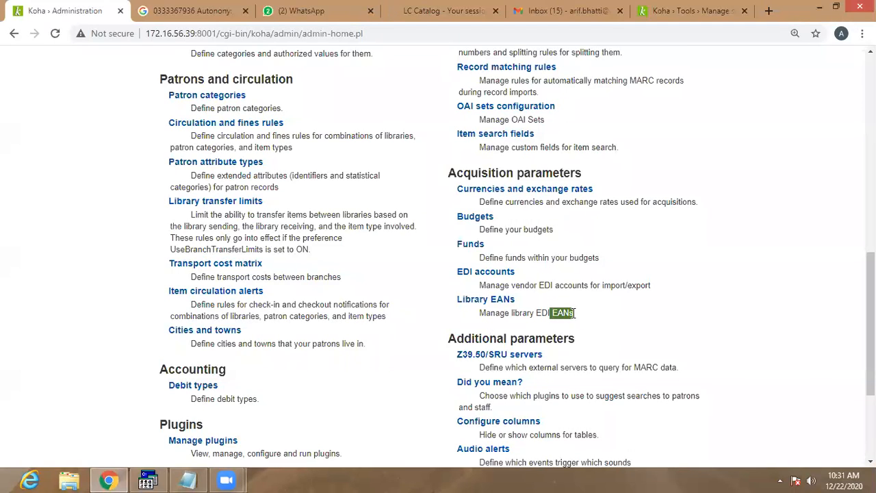
{"action": "left_click_drag", "start_coordinate": [495, 313], "coordinate": [541, 313]}
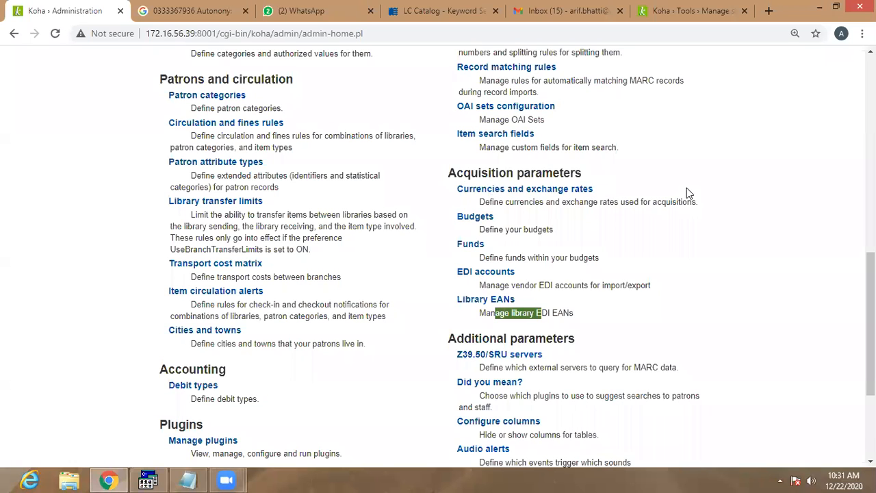
{"action": "mouse_move", "coordinate": [870, 322]}
{"action": "left_mouse_down"}
{"action": "mouse_move", "coordinate": [871, 221]}
{"action": "mouse_move", "coordinate": [871, 329]}
{"action": "left_mouse_up"}
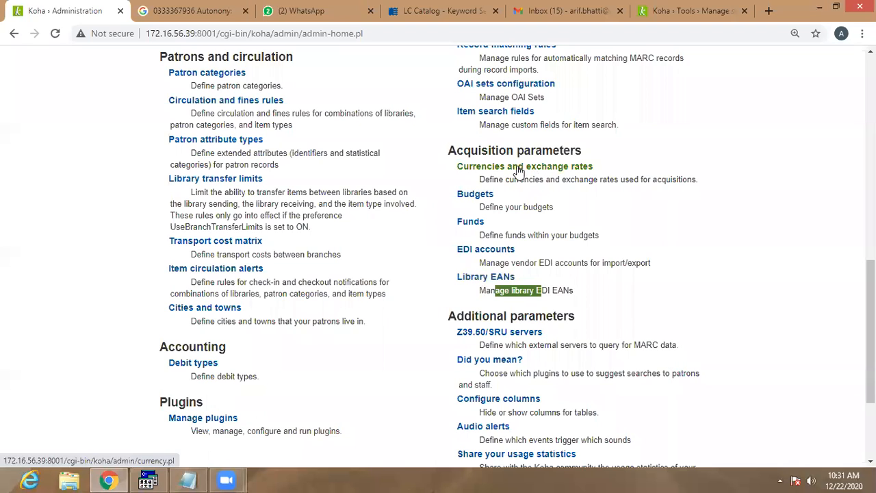
{"action": "left_click", "coordinate": [486, 168]}
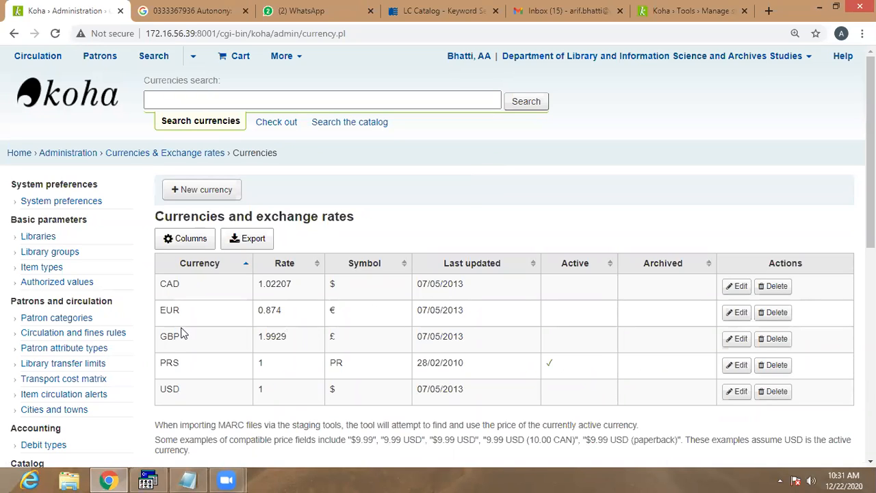
Try to delete the PRS currency from the currencies list.
{"action": "left_click", "coordinate": [739, 365]}
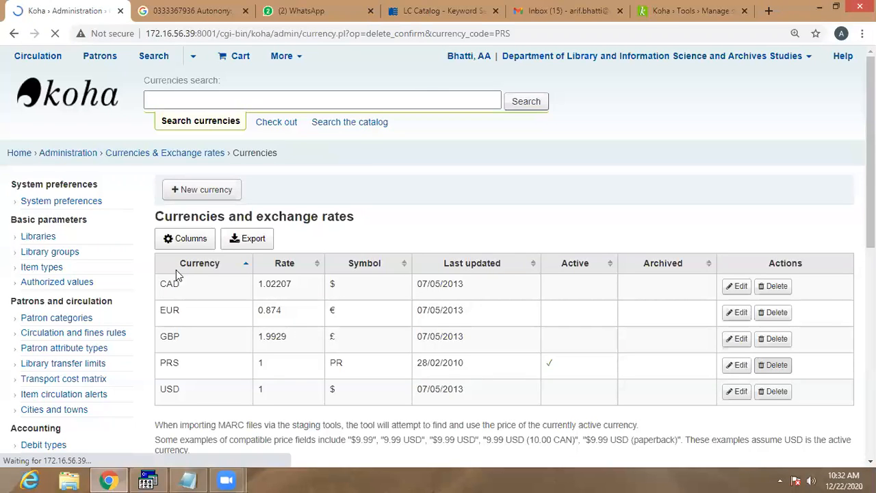
{"action": "left_click", "coordinate": [493, 243]}
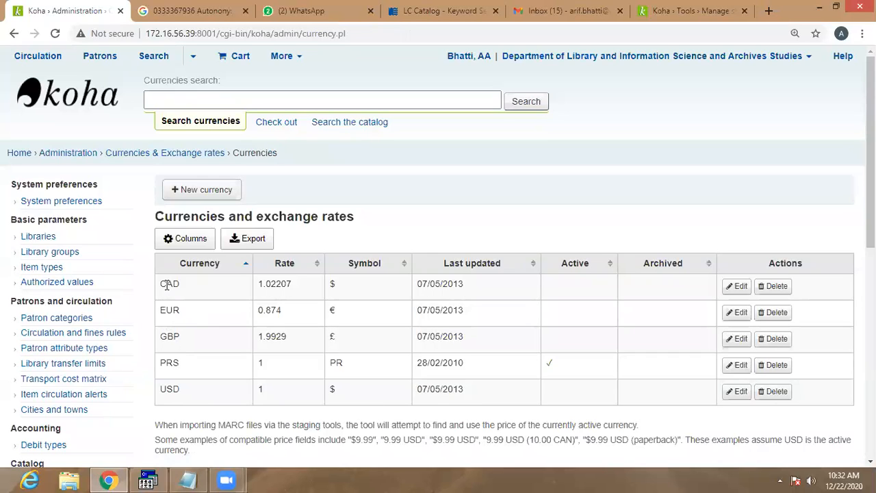
{"action": "left_click", "coordinate": [776, 366]}
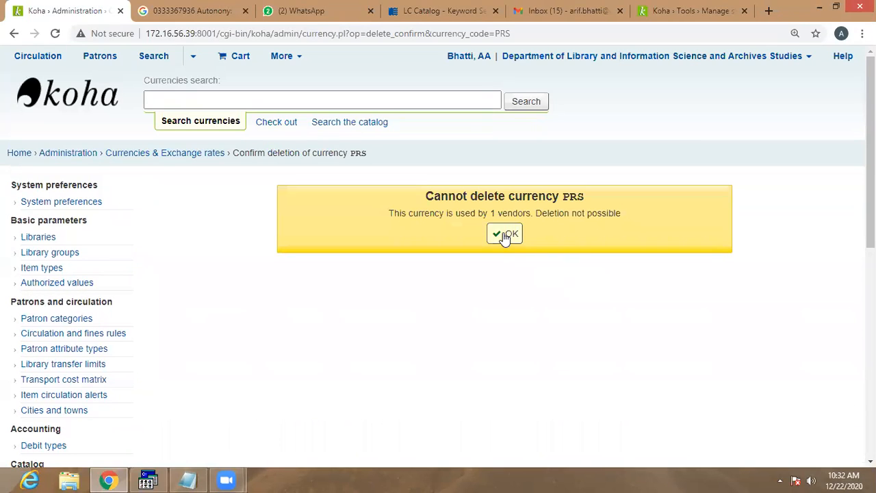
{"action": "left_click", "coordinate": [506, 236]}
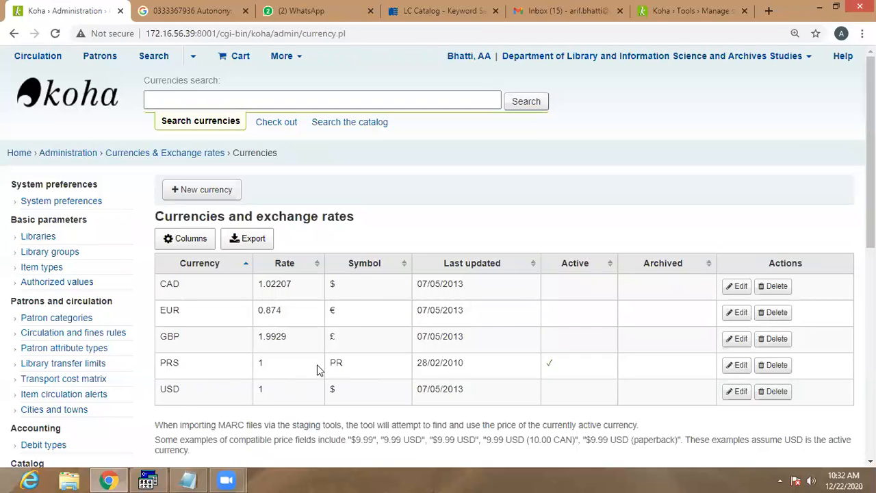
Start a new currency entry and name the currency Indian Rupees.
{"action": "left_click_drag", "start_coordinate": [163, 365], "coordinate": [656, 360]}
{"action": "left_click", "coordinate": [335, 336]}
{"action": "left_click", "coordinate": [202, 194]}
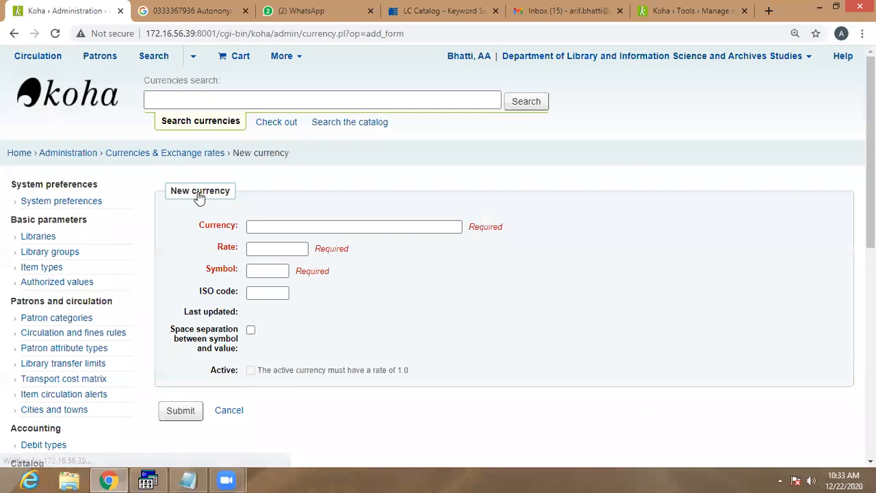
{"action": "left_click", "coordinate": [279, 228]}
{"action": "left_click", "coordinate": [279, 228]}
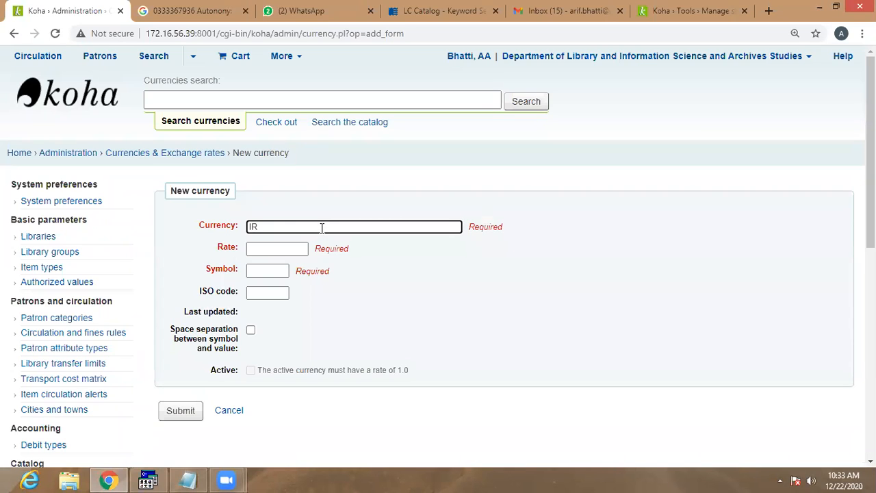
{"action": "left_click", "coordinate": [269, 251]}
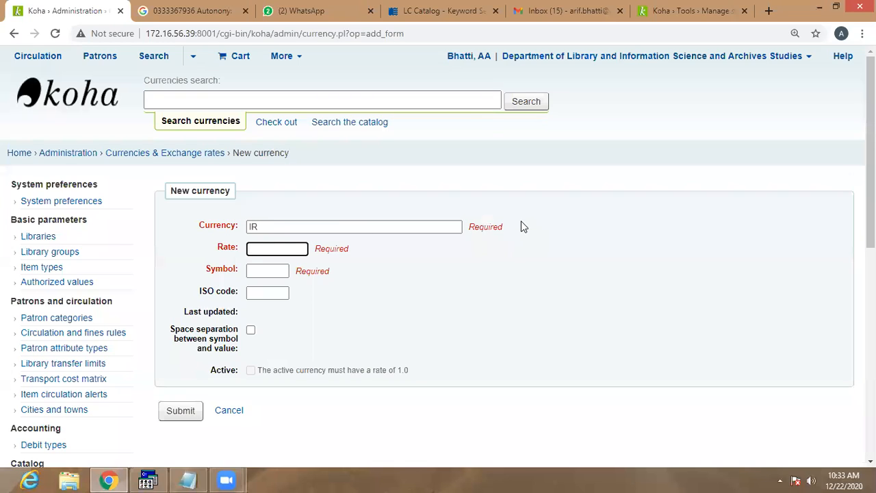
{"action": "left_click_drag", "start_coordinate": [272, 226], "coordinate": [142, 226]}
{"action": "key", "text": "BackSpace"}
{"action": "type", "text": "Indian Rupees"}
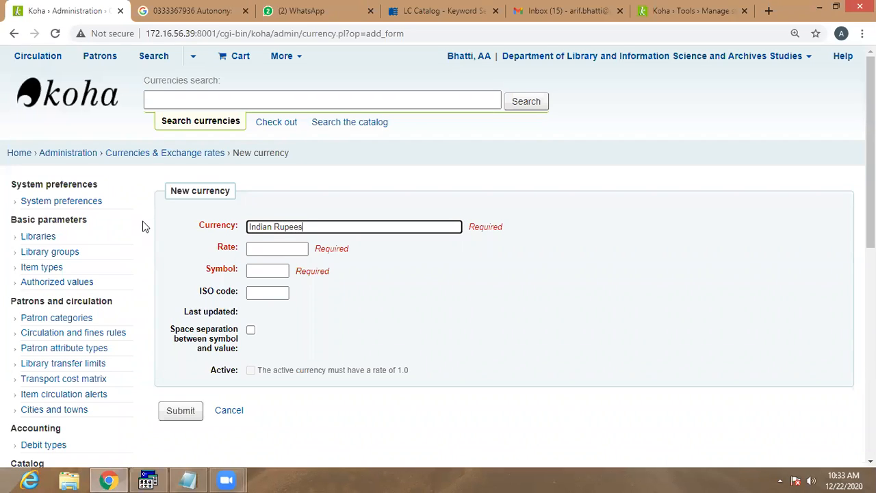
Give the new currency a rate of 2.15 and the symbol IR, leave the ISO code empty, and submit it.
{"action": "left_click", "coordinate": [255, 249]}
{"action": "type", "text": "2.15"}
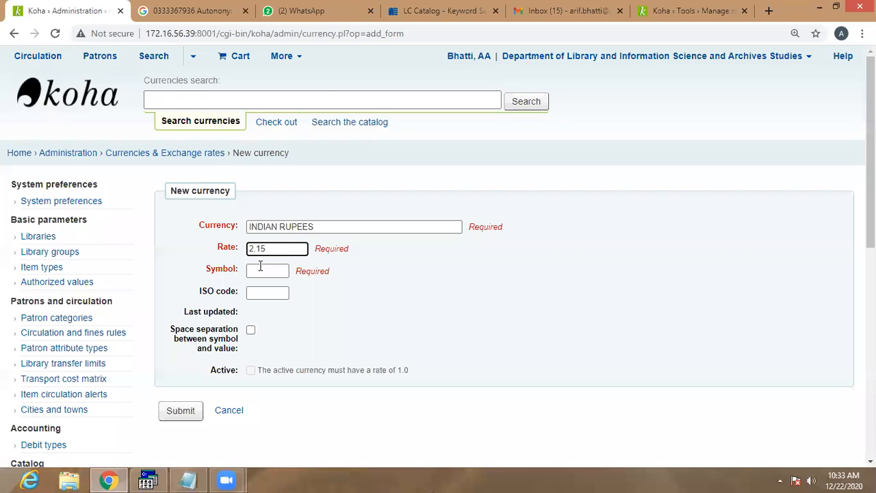
{"action": "left_click", "coordinate": [270, 271]}
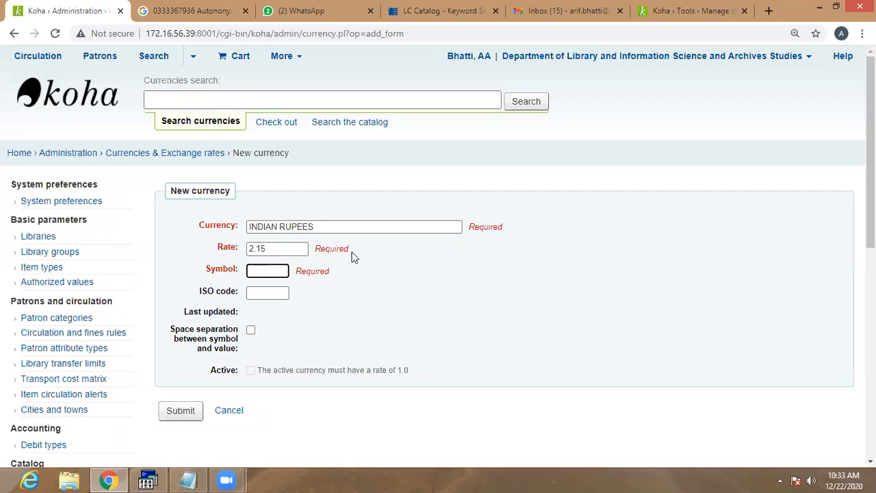
{"action": "type", "text": "IR"}
{"action": "left_click", "coordinate": [265, 293]}
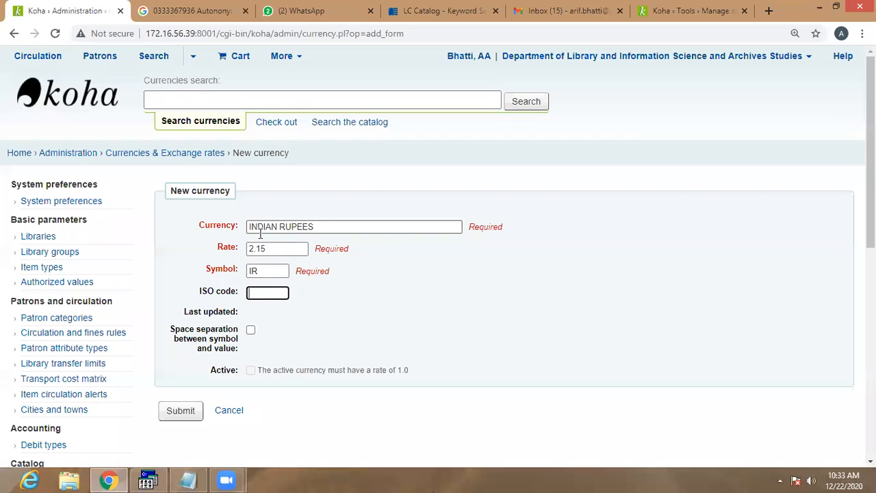
{"action": "left_click", "coordinate": [180, 411]}
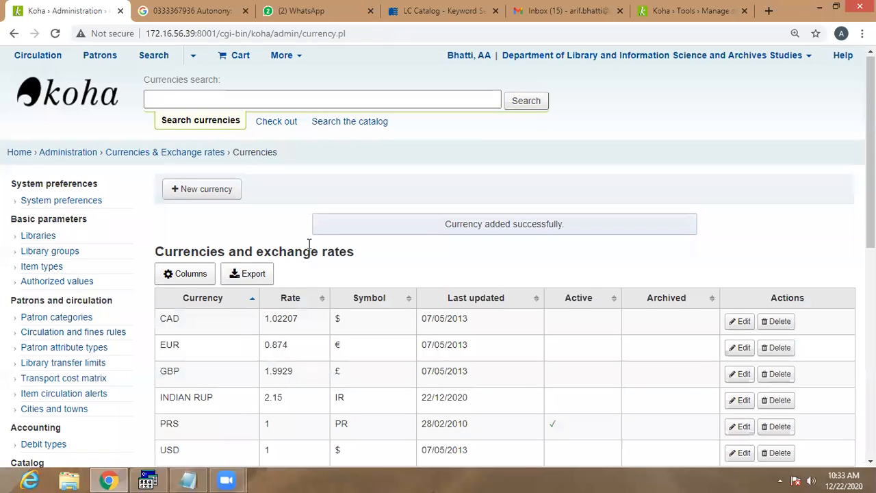
Set the exchange rate of the USD currency to 162, keeping the $ symbol, and submit the change.
{"action": "scroll", "coordinate": [308, 244], "scroll_direction": "down", "scroll_amount": 1}
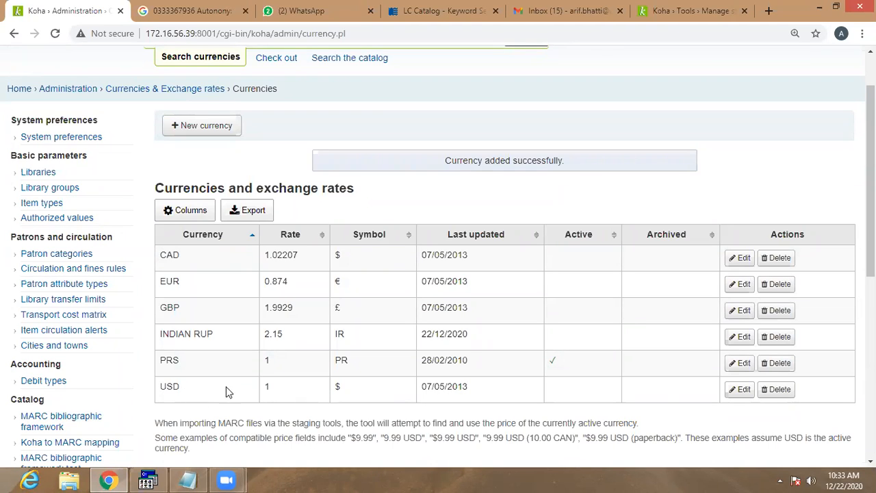
{"action": "left_click", "coordinate": [742, 389]}
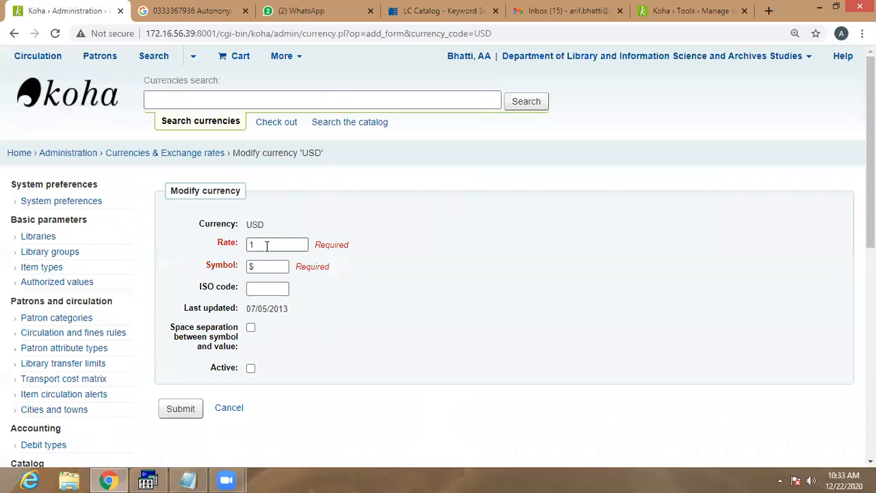
{"action": "left_click", "coordinate": [267, 246]}
{"action": "type", "text": "62"}
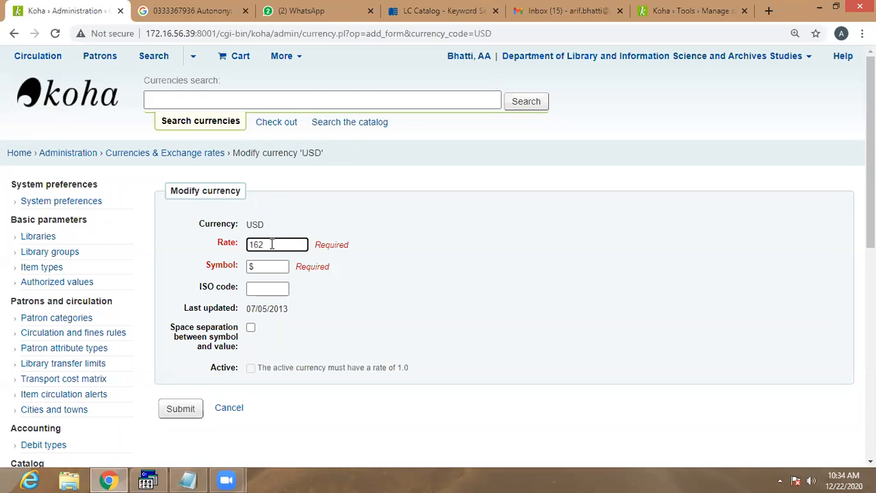
{"action": "double_click", "coordinate": [261, 267]}
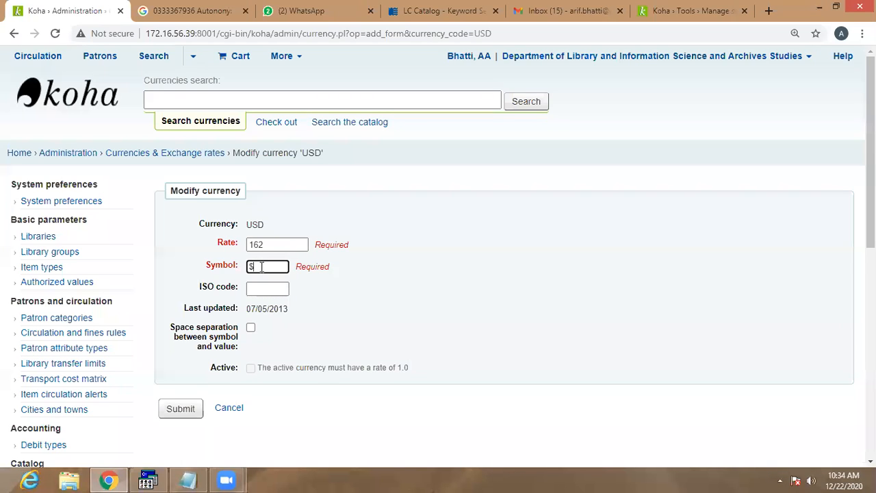
{"action": "left_click", "coordinate": [182, 413]}
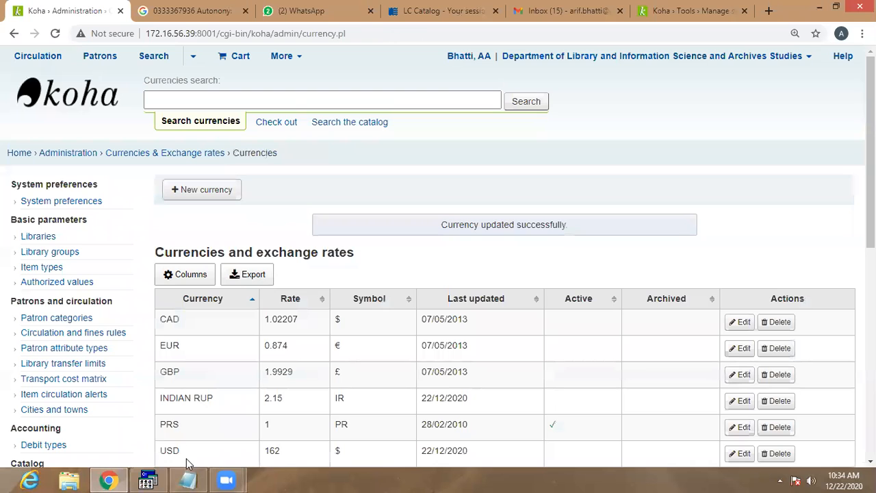
Set the exchange rate of the GBP currency to 215 and submit the change.
{"action": "scroll", "coordinate": [286, 467], "scroll_direction": "down", "scroll_amount": 2}
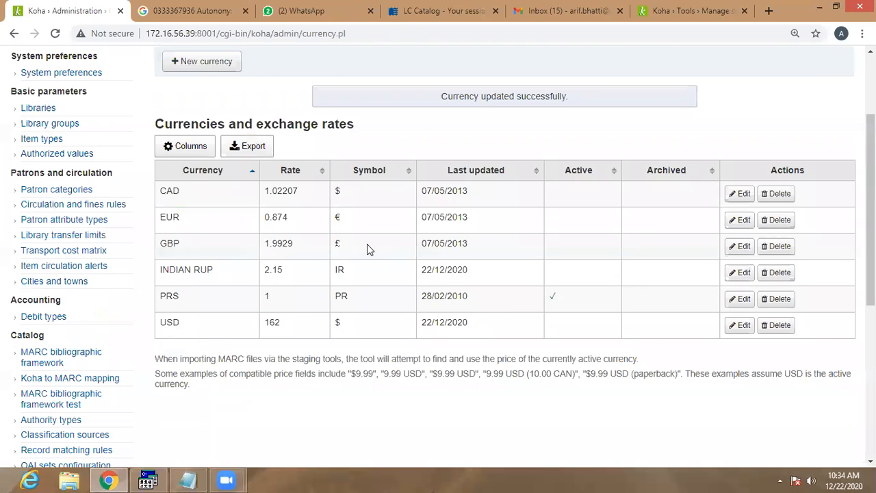
{"action": "left_click", "coordinate": [742, 246]}
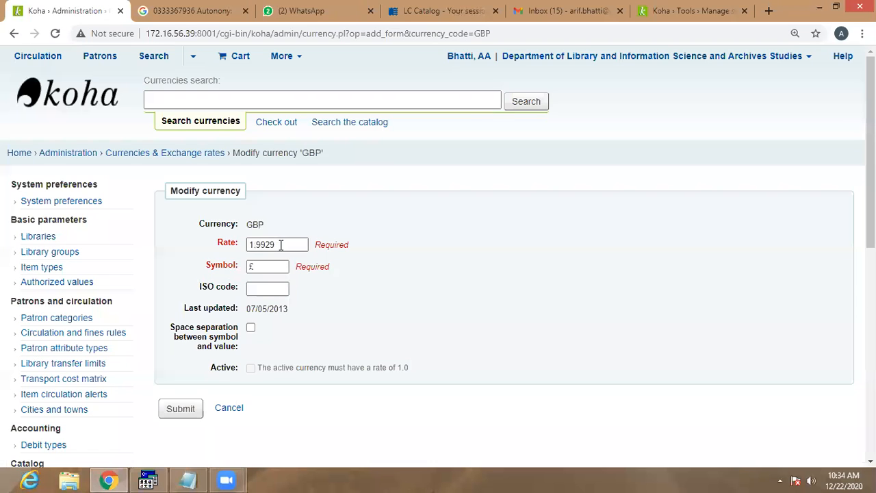
{"action": "left_click_drag", "start_coordinate": [291, 245], "coordinate": [203, 249]}
{"action": "type", "text": "215"}
{"action": "left_click", "coordinate": [182, 411]}
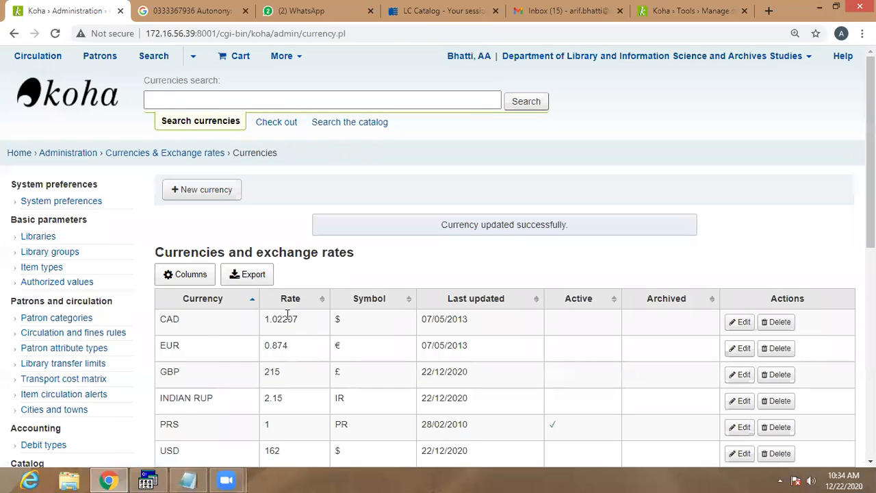
Examine the rates, symbols, update dates and active currency in the currencies and exchange rates table.
{"action": "scroll", "coordinate": [268, 344], "scroll_direction": "down", "scroll_amount": 1}
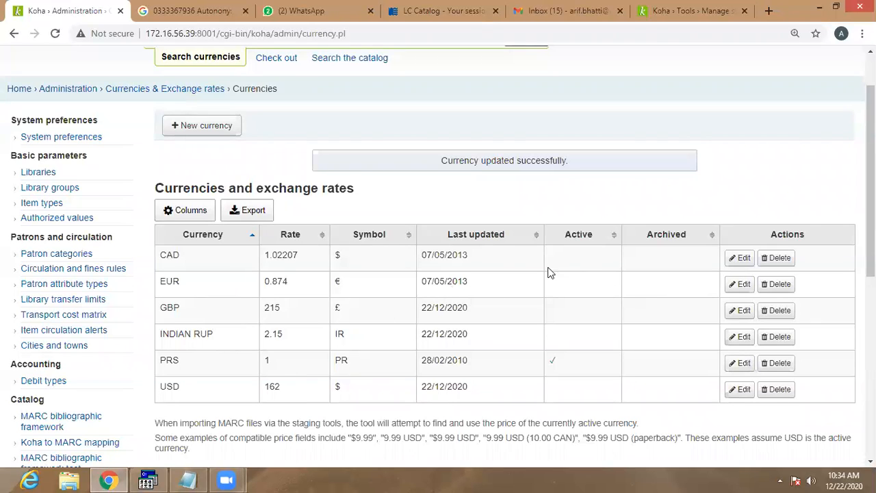
{"action": "scroll", "coordinate": [376, 296], "scroll_direction": "down", "scroll_amount": 1}
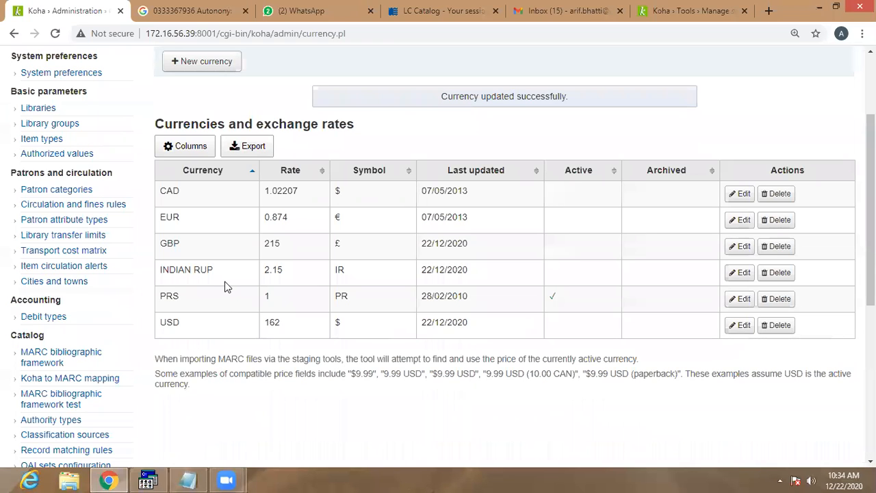
{"action": "scroll", "coordinate": [225, 286], "scroll_direction": "up", "scroll_amount": 2}
{"action": "scroll", "coordinate": [191, 281], "scroll_direction": "down", "scroll_amount": 2}
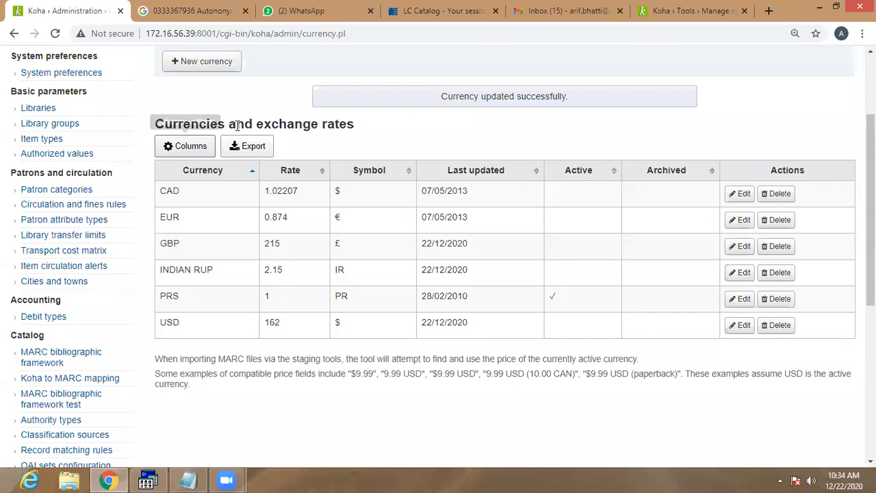
{"action": "scroll", "coordinate": [301, 128], "scroll_direction": "up", "scroll_amount": 2}
{"action": "scroll", "coordinate": [294, 134], "scroll_direction": "down", "scroll_amount": 4}
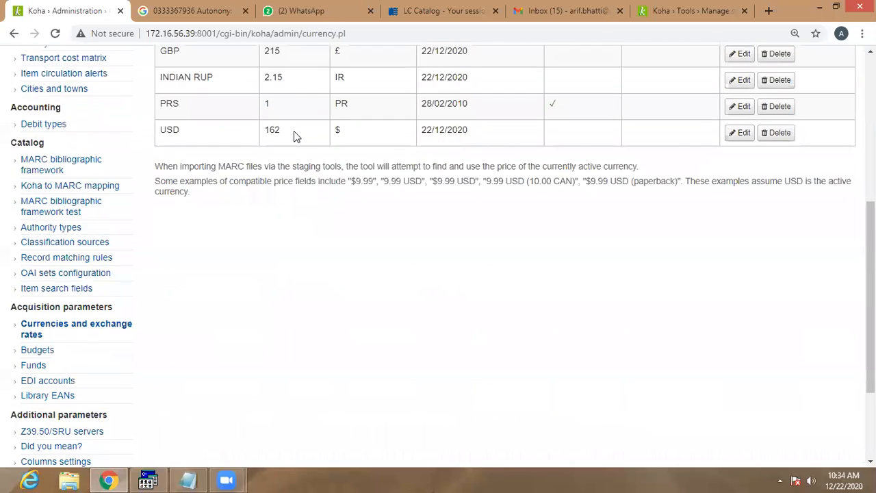
{"action": "scroll", "coordinate": [286, 126], "scroll_direction": "up", "scroll_amount": 2}
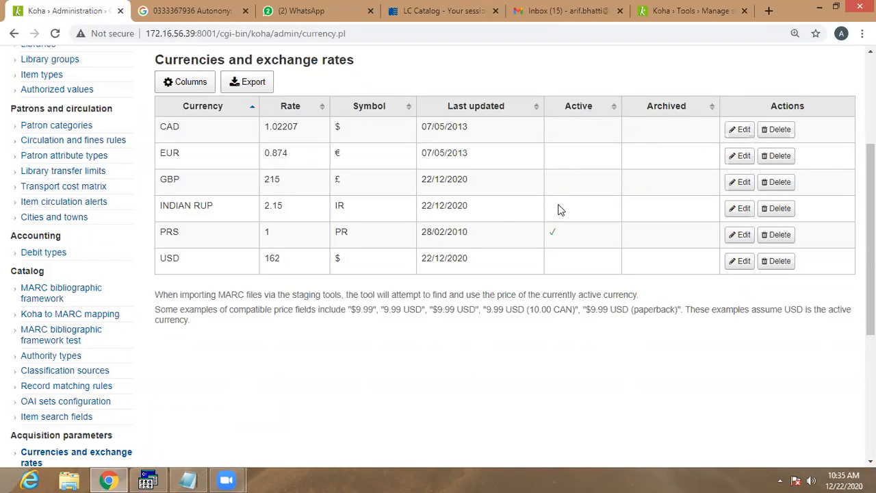
Open the PRS currency for editing, keep rate 1, symbol PR and the active setting, and submit it.
{"action": "left_click_drag", "start_coordinate": [160, 235], "coordinate": [345, 247]}
{"action": "left_click", "coordinate": [740, 236]}
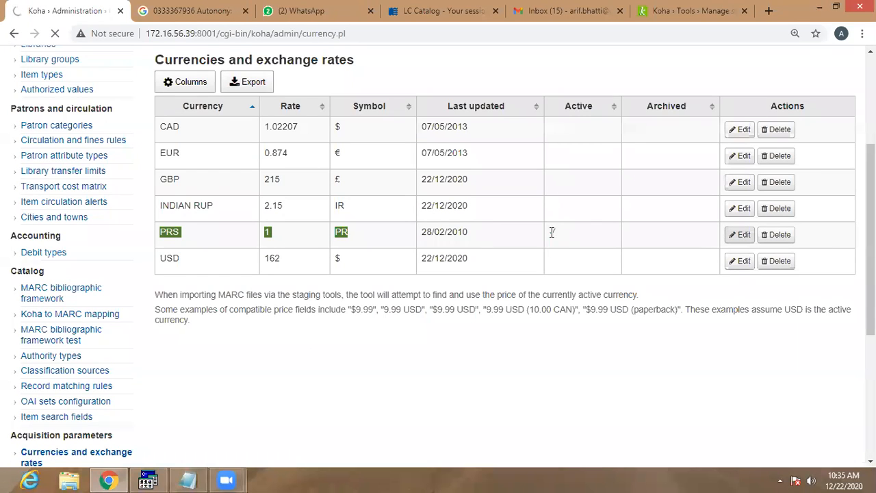
{"action": "left_click_drag", "start_coordinate": [552, 233], "coordinate": [591, 237]}
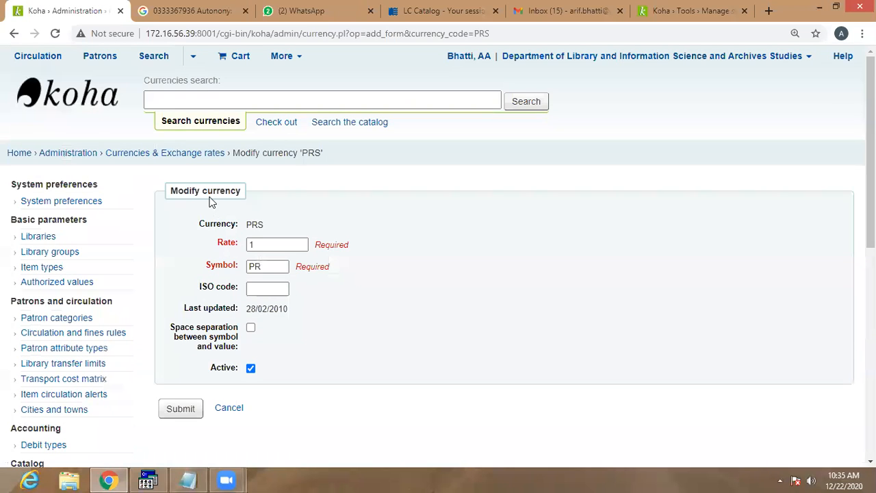
{"action": "left_click_drag", "start_coordinate": [213, 371], "coordinate": [244, 366]}
{"action": "left_click", "coordinate": [182, 409]}
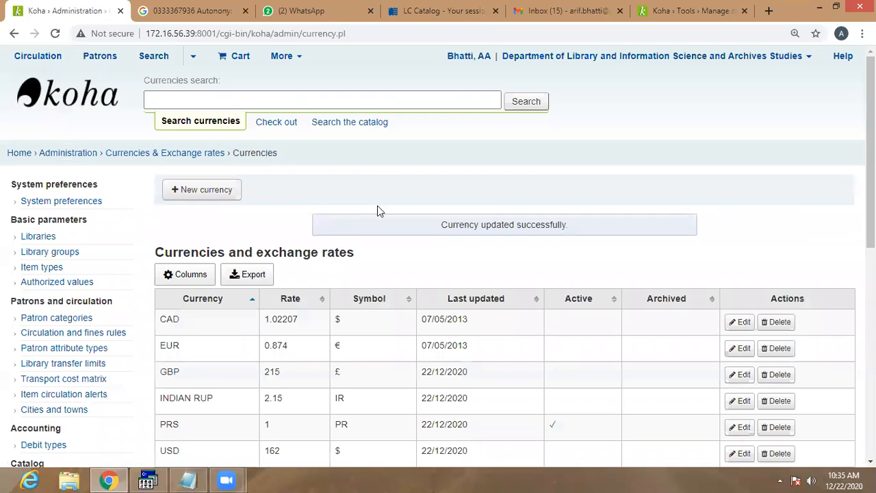
Open the Budgets administration page from the acquisition parameters.
{"action": "scroll", "coordinate": [569, 330], "scroll_direction": "down", "scroll_amount": 1}
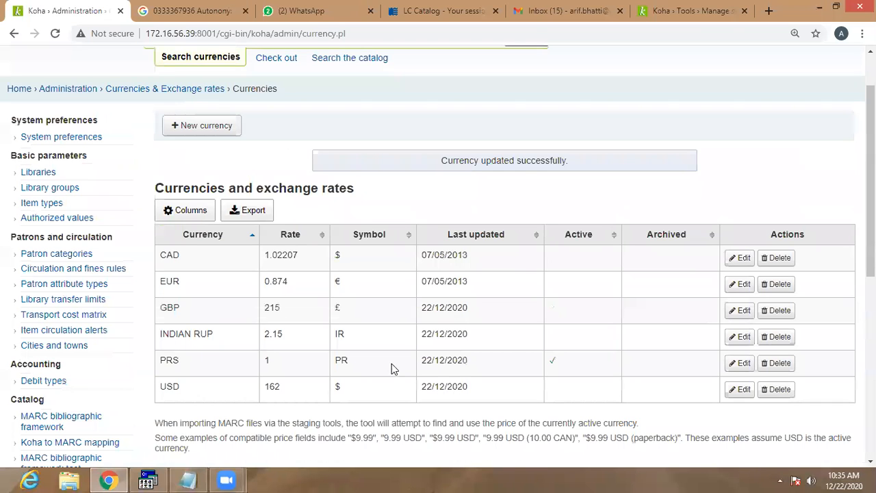
{"action": "scroll", "coordinate": [345, 363], "scroll_direction": "down", "scroll_amount": 3}
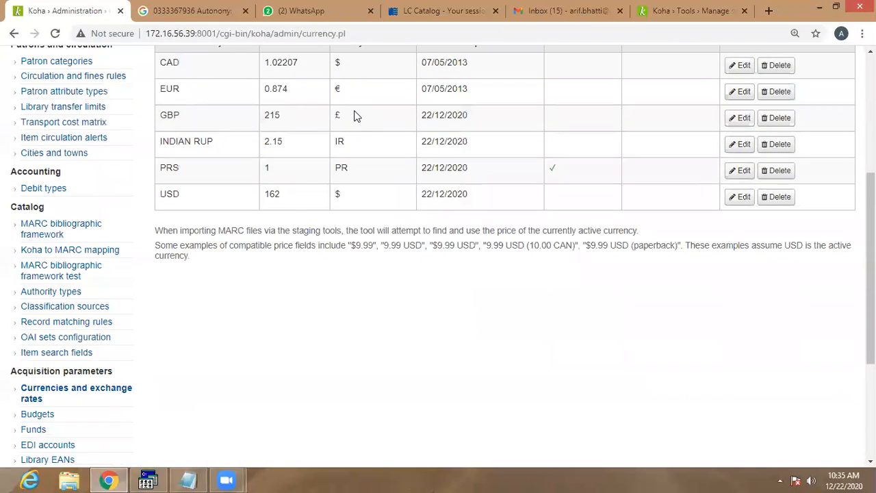
{"action": "scroll", "coordinate": [479, 178], "scroll_direction": "down", "scroll_amount": 1}
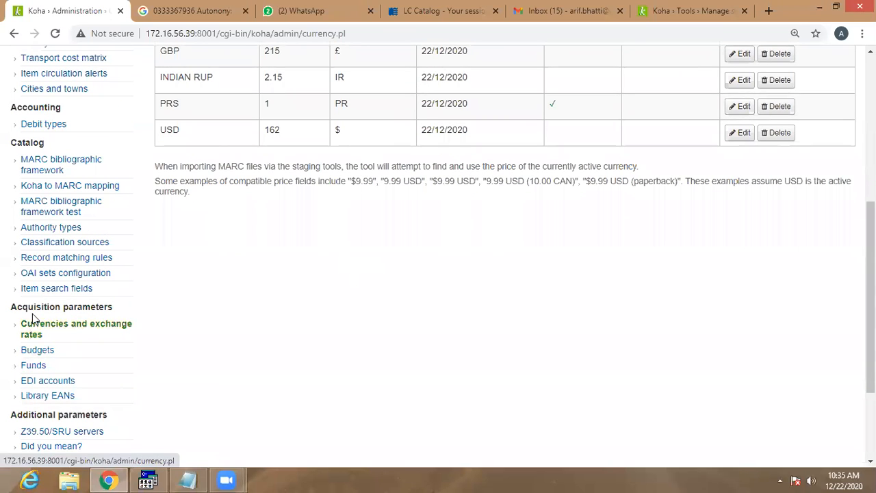
{"action": "left_click", "coordinate": [34, 350]}
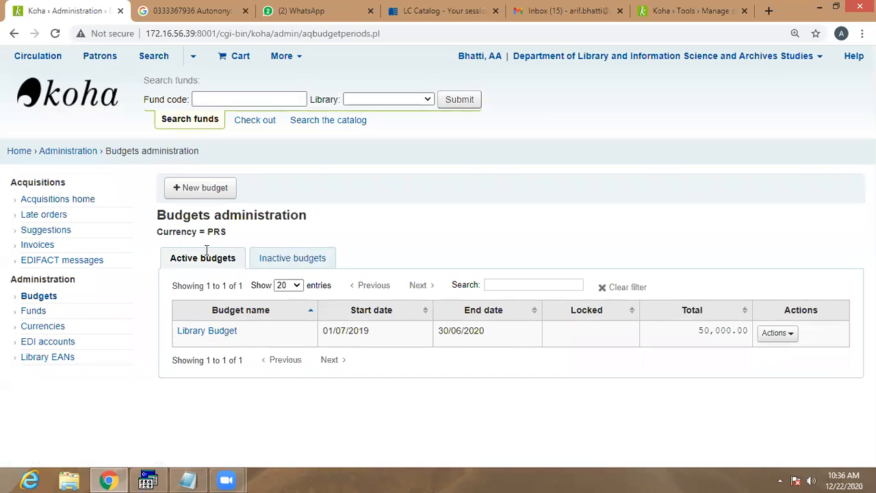
Look at the actions available for Library Budget, then check the inactive budgets and return to the active ones.
{"action": "left_click", "coordinate": [786, 336]}
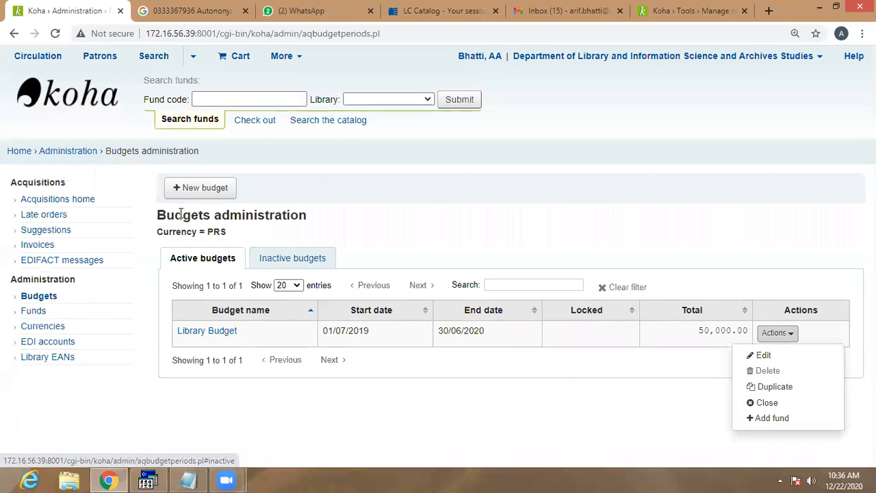
{"action": "left_click", "coordinate": [413, 241]}
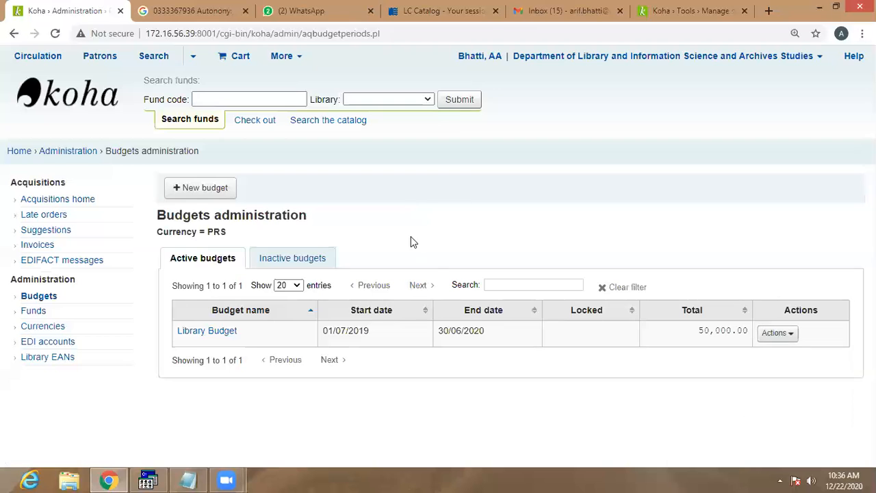
{"action": "left_click", "coordinate": [289, 256]}
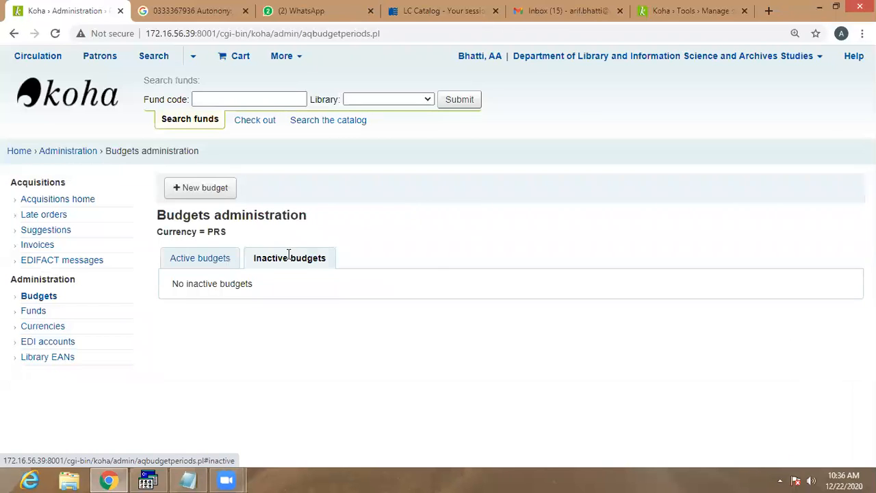
{"action": "left_click", "coordinate": [185, 259]}
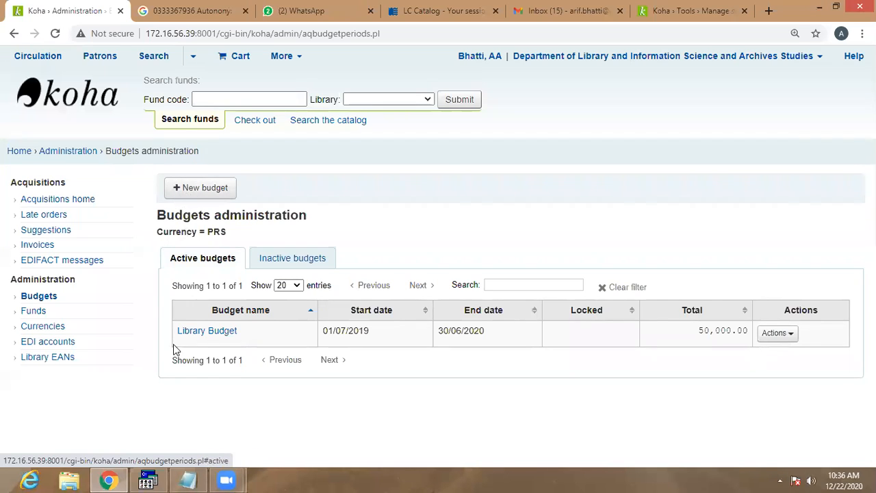
Start a new budget and set its start date to 01/07/2020.
{"action": "left_click", "coordinate": [180, 194]}
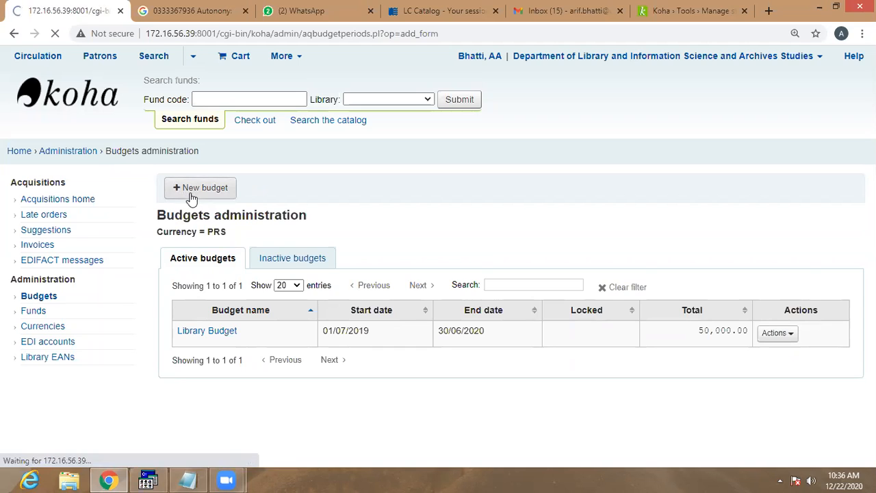
{"action": "left_click", "coordinate": [264, 246]}
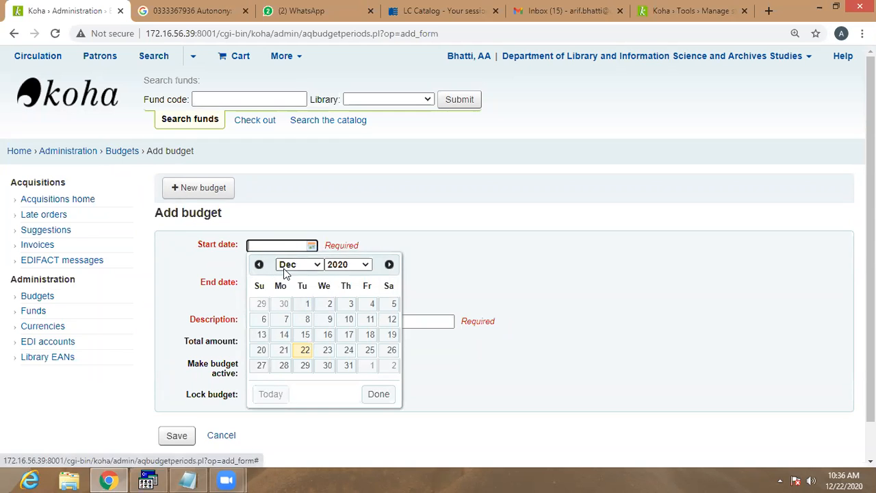
{"action": "left_click", "coordinate": [320, 266]}
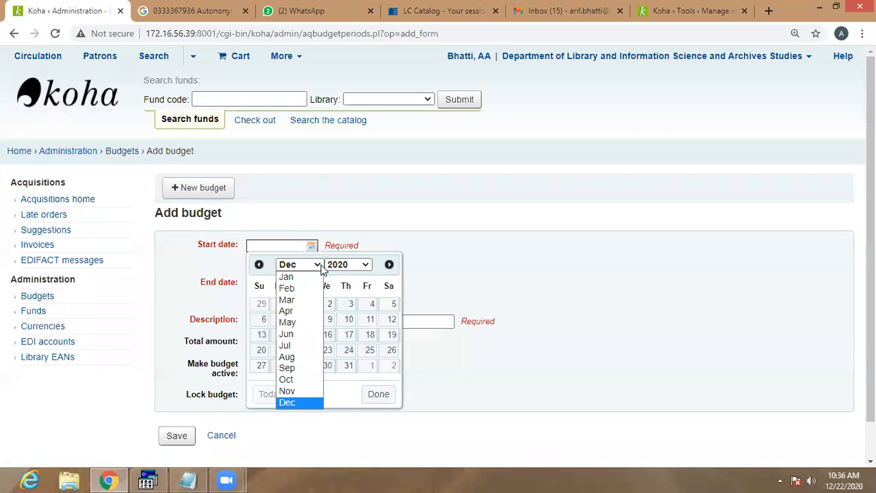
{"action": "left_click", "coordinate": [286, 345]}
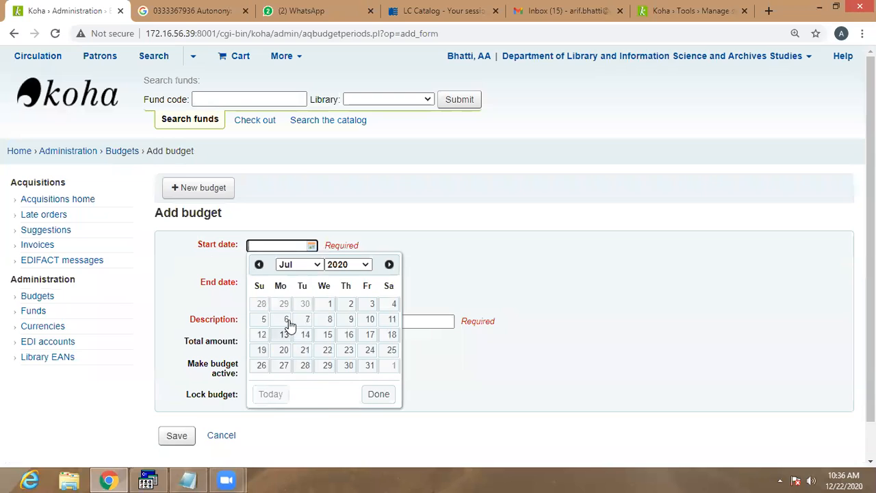
{"action": "left_click", "coordinate": [328, 304]}
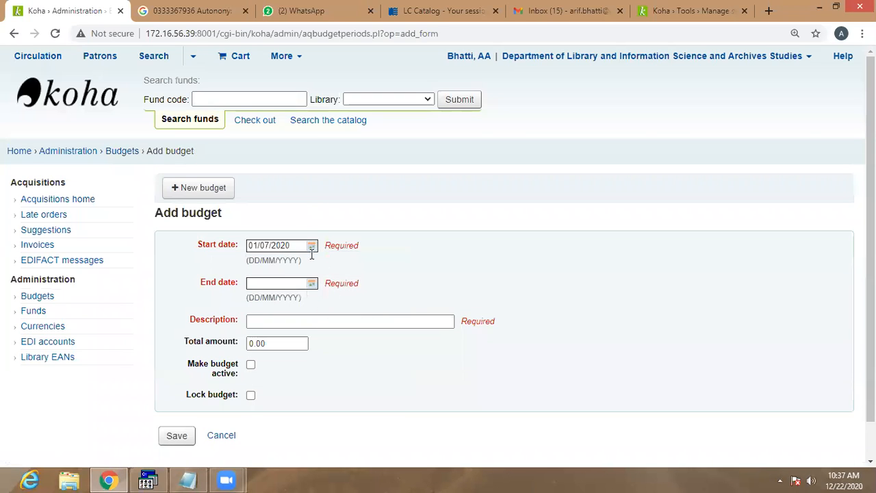
Set the new budget's end date to 31/12/2020.
{"action": "left_click", "coordinate": [301, 283]}
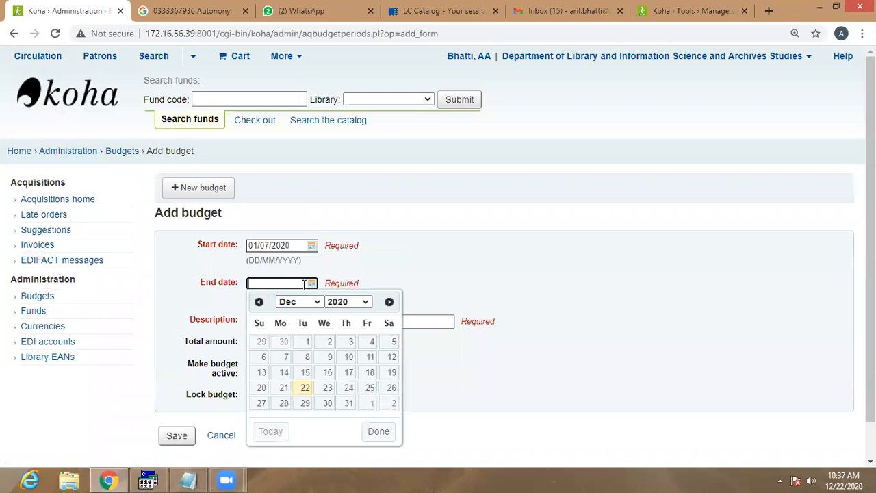
{"action": "left_click", "coordinate": [317, 302]}
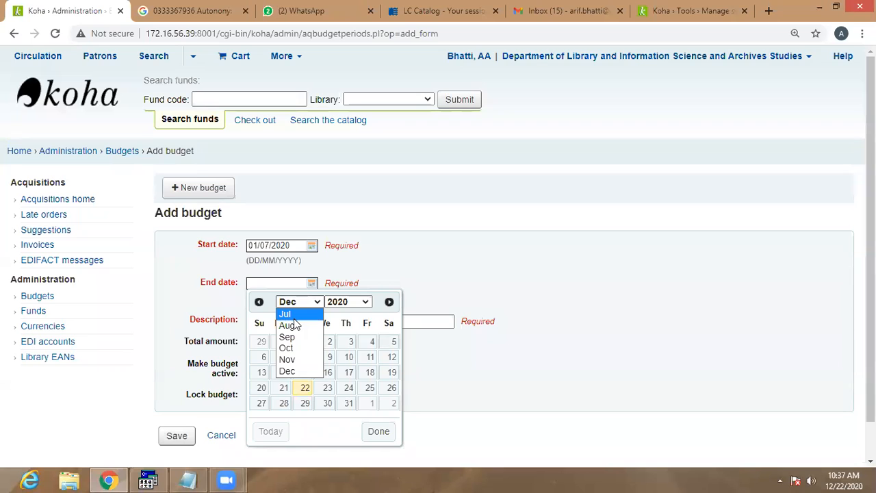
{"action": "left_click", "coordinate": [288, 370]}
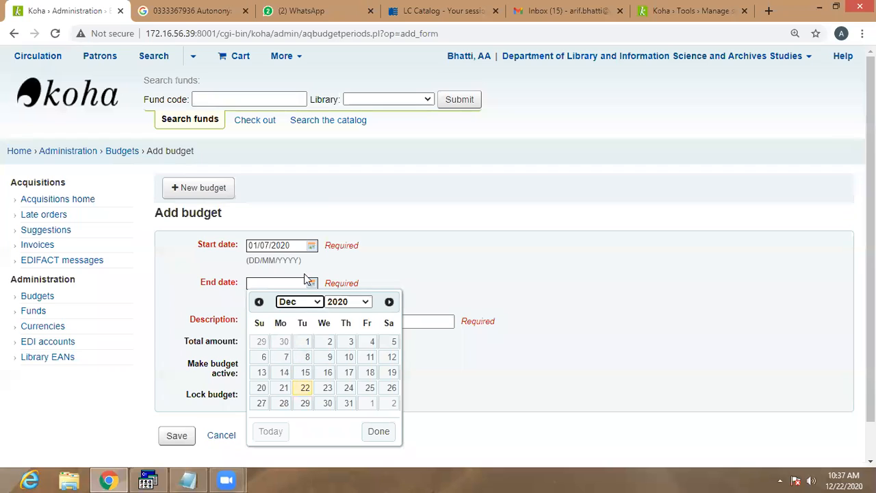
{"action": "left_click", "coordinate": [363, 302]}
{"action": "left_click", "coordinate": [349, 314]}
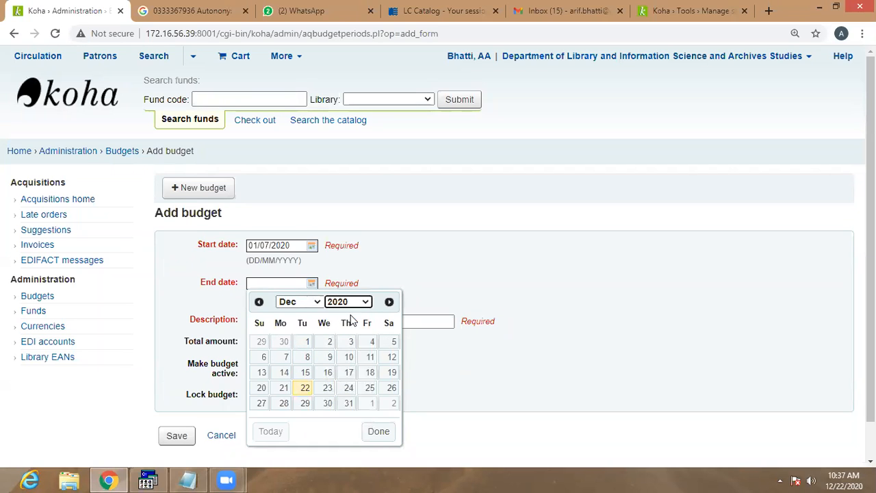
{"action": "left_click", "coordinate": [348, 404]}
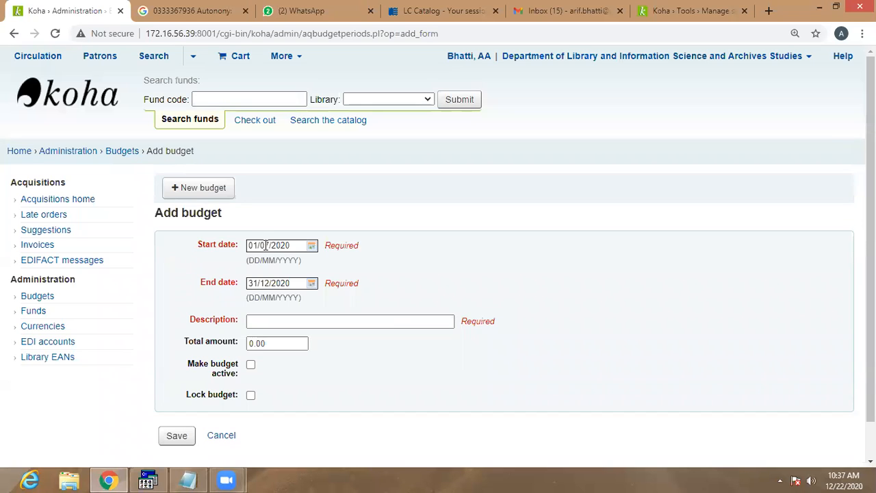
Enter Library Recurring Budget as the new budget's description.
{"action": "left_click", "coordinate": [318, 321]}
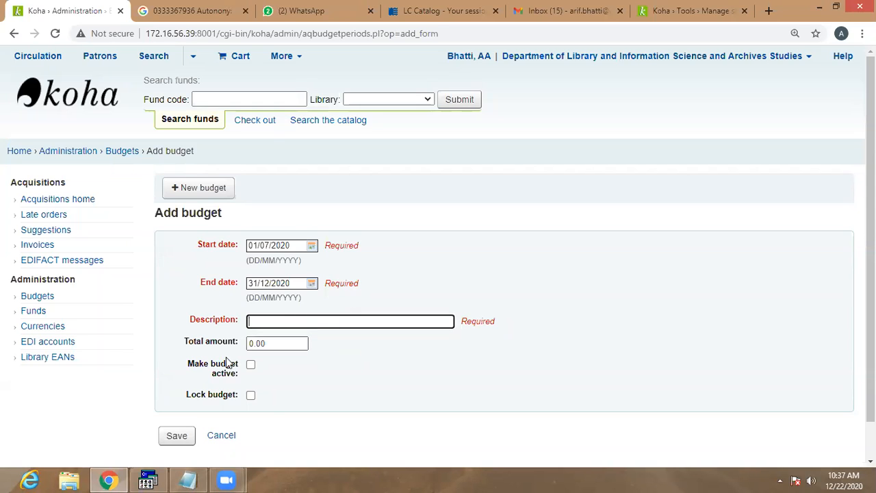
{"action": "type", "text": "Library"}
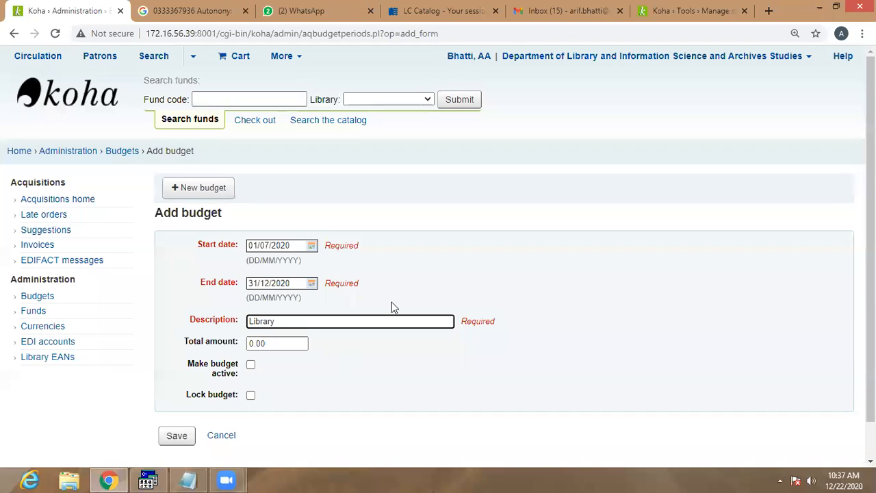
{"action": "type", "text": " Recurring Budget"}
Set the budget's total amount to 1000000, make it active without locking it, and save it.
{"action": "left_click_drag", "start_coordinate": [276, 341], "coordinate": [241, 345]}
{"action": "type", "text": "10"}
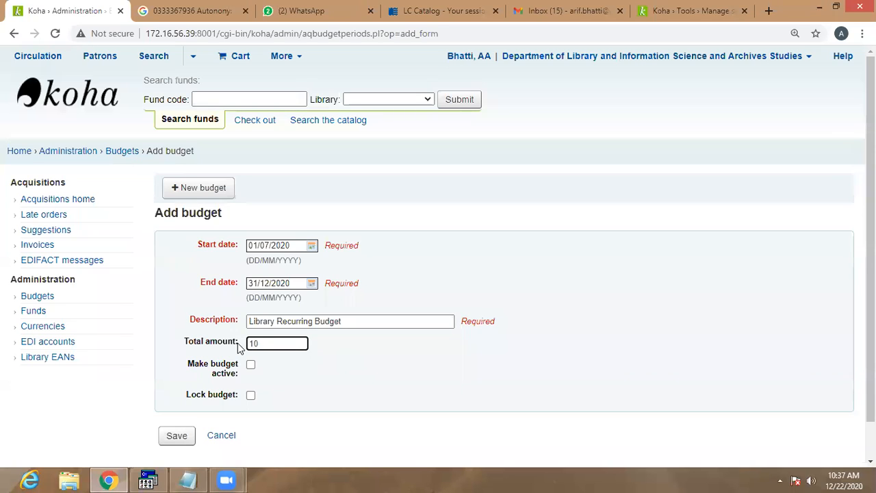
{"action": "type", "text": "00000"}
{"action": "left_click", "coordinate": [411, 353]}
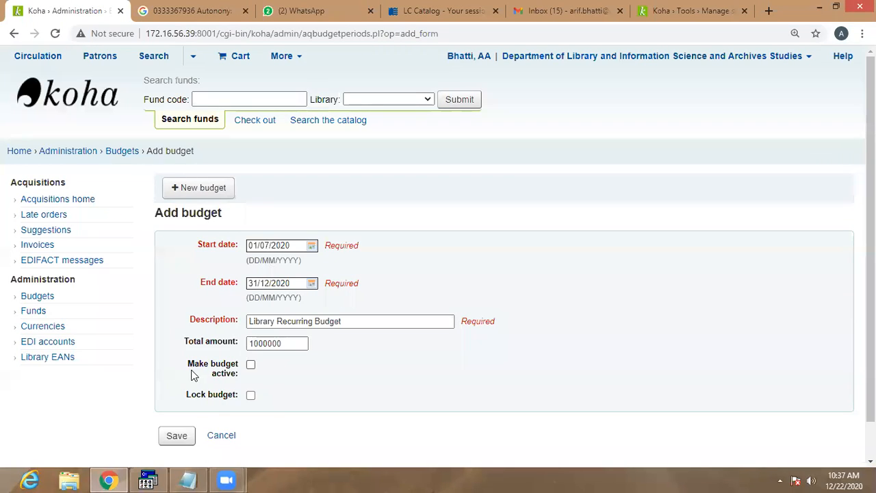
{"action": "left_click", "coordinate": [250, 365]}
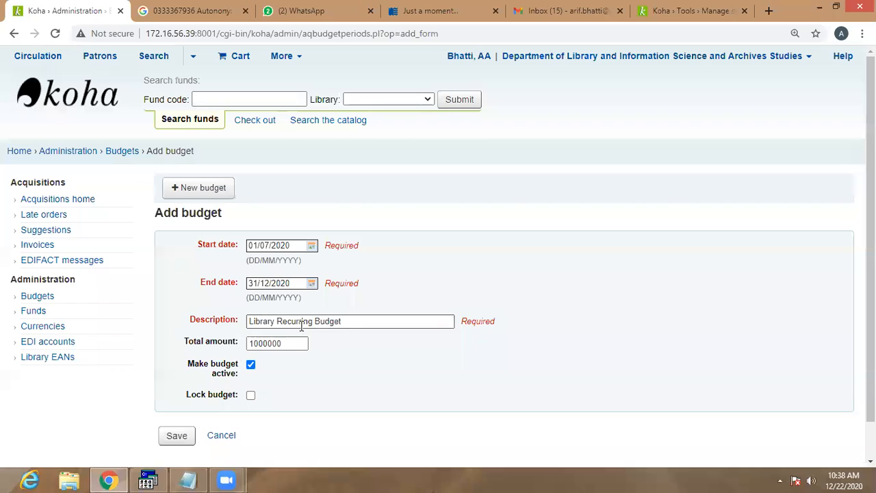
{"action": "left_click", "coordinate": [180, 434]}
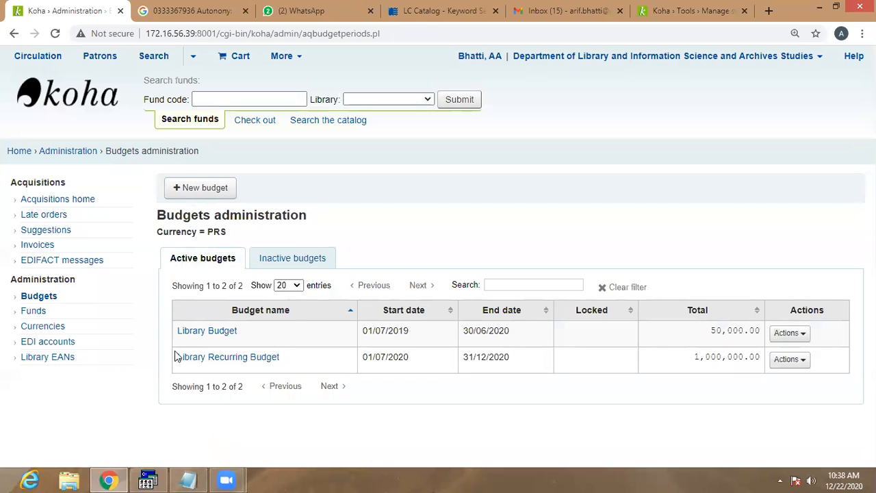
Check the inactive budgets and start a new budget.
{"action": "left_click", "coordinate": [292, 264]}
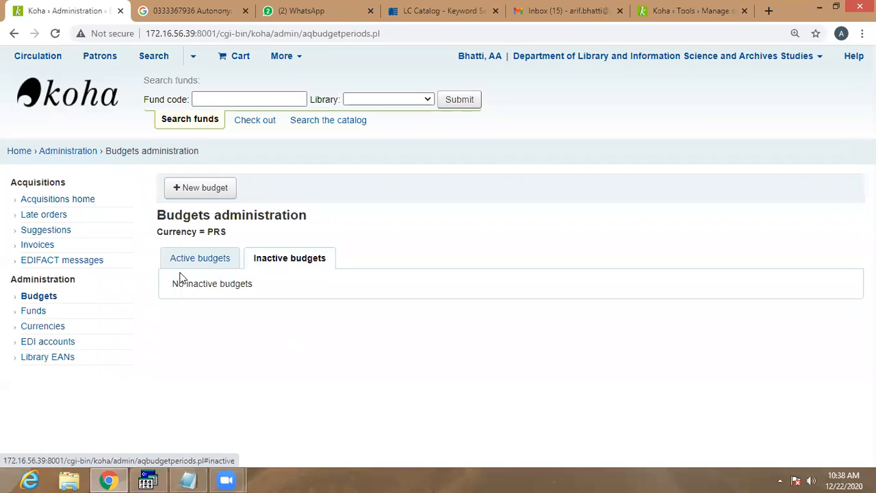
{"action": "left_click", "coordinate": [201, 195]}
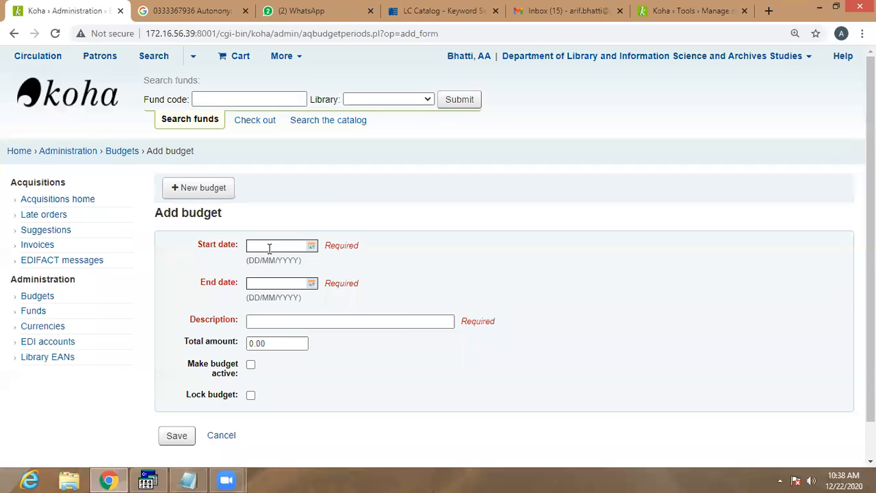
Set the new budget's start date to 30/06/2020.
{"action": "left_click", "coordinate": [298, 245]}
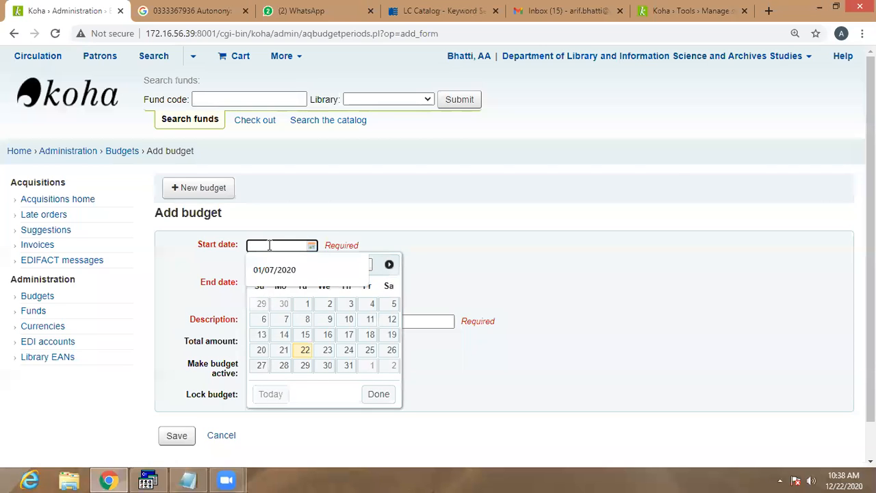
{"action": "type", "text": "3"}
{"action": "key", "text": "BackSpace"}
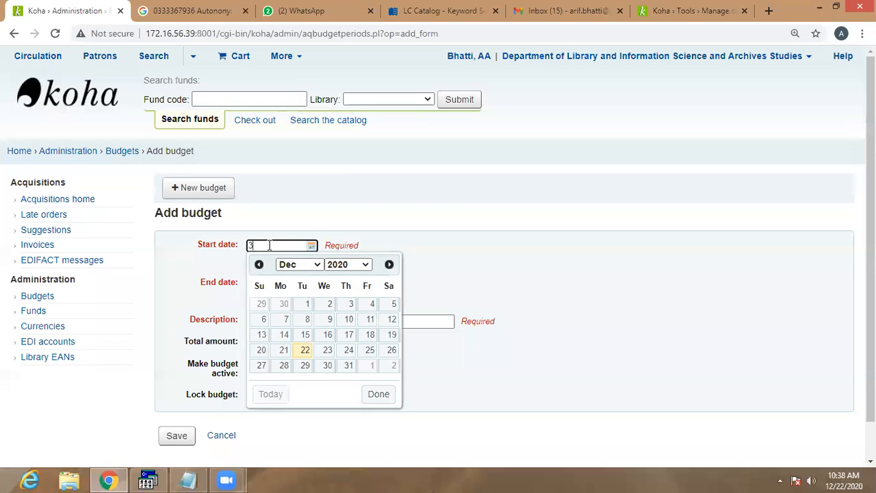
{"action": "key", "text": "BackSpace"}
{"action": "left_click", "coordinate": [300, 264]}
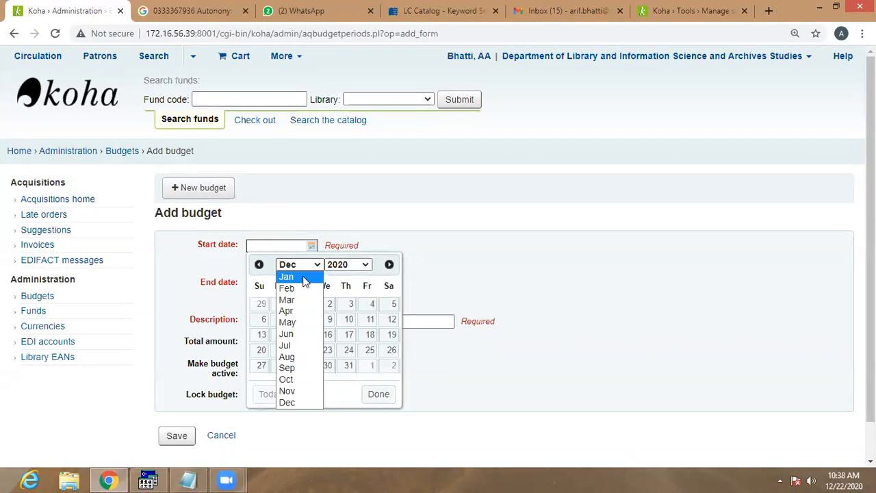
{"action": "left_click", "coordinate": [301, 334]}
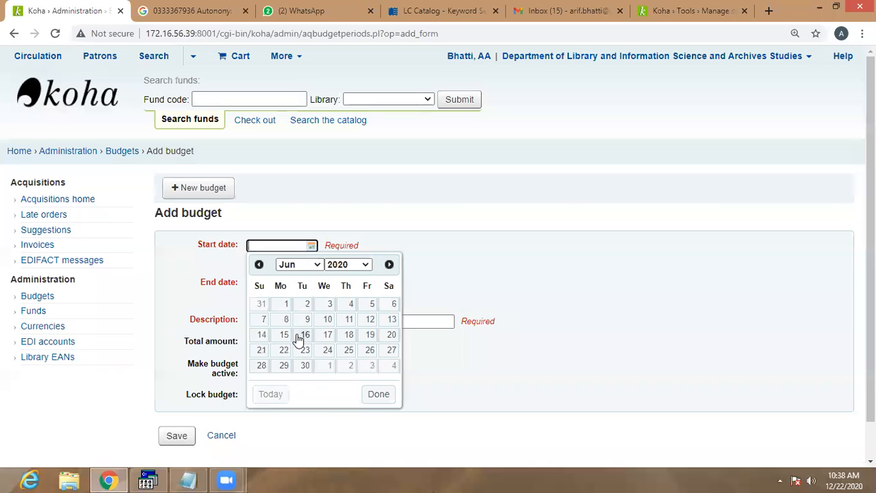
{"action": "left_click", "coordinate": [304, 364]}
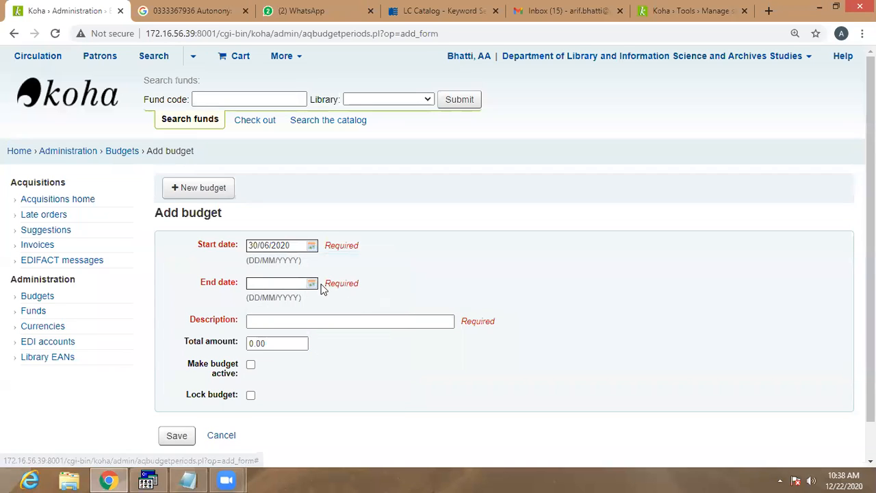
{"action": "left_click", "coordinate": [312, 283]}
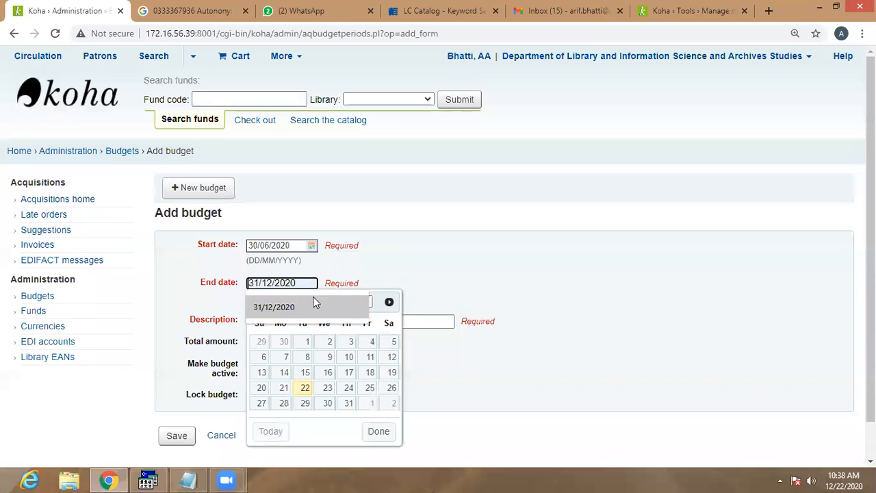
{"action": "key", "text": "Escape"}
{"action": "left_click", "coordinate": [312, 283]}
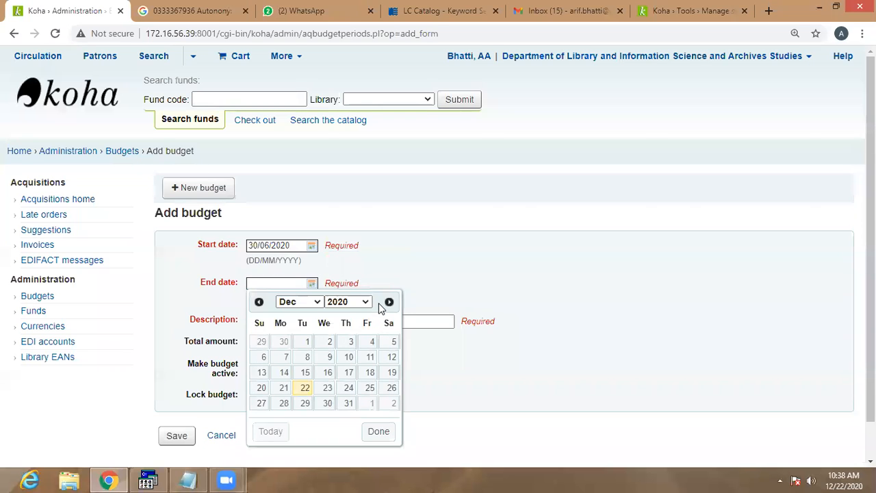
{"action": "left_click", "coordinate": [313, 302]}
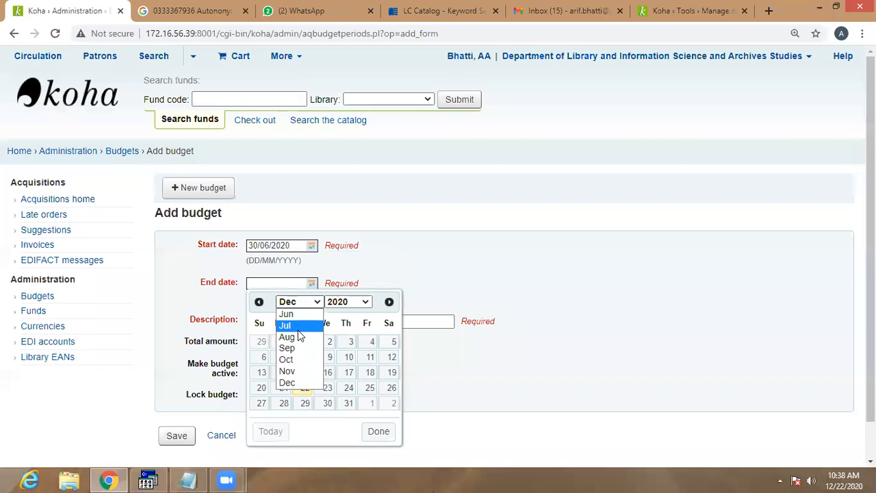
{"action": "left_click", "coordinate": [297, 327]}
{"action": "left_click", "coordinate": [308, 302]}
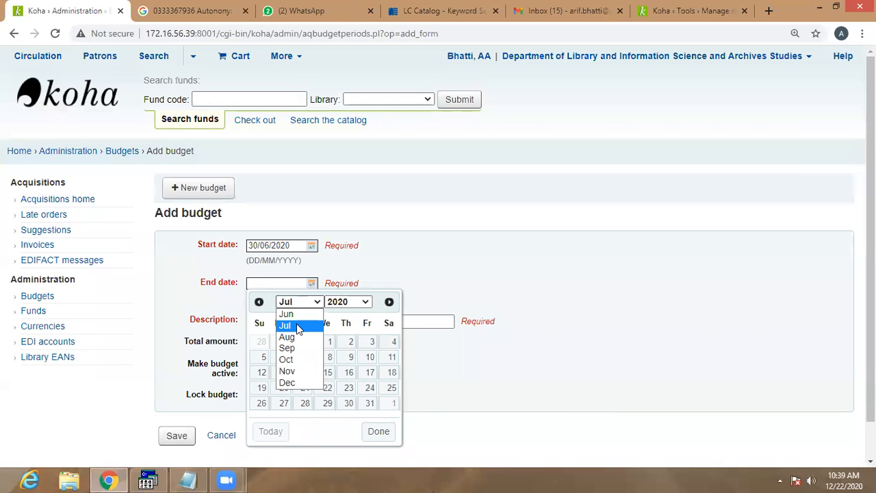
Change the new budget's start date to 01/07/2020.
{"action": "left_click", "coordinate": [312, 246]}
{"action": "left_click", "coordinate": [298, 264]}
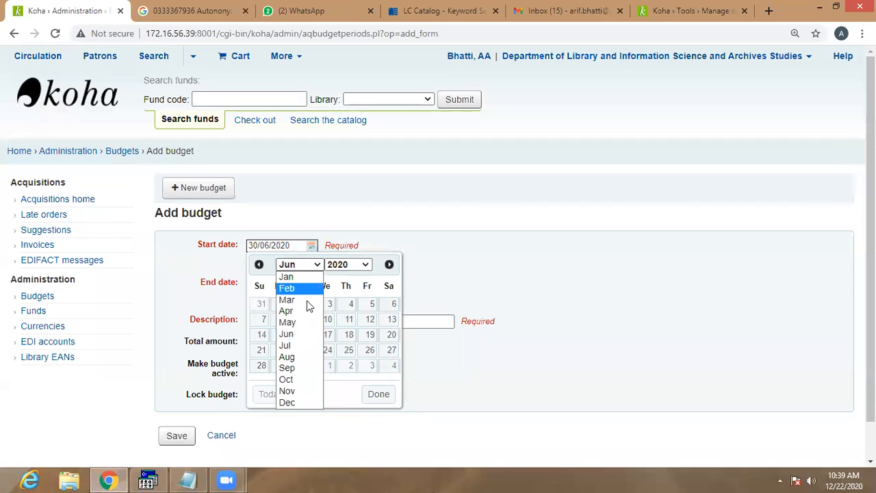
{"action": "left_click", "coordinate": [296, 349]}
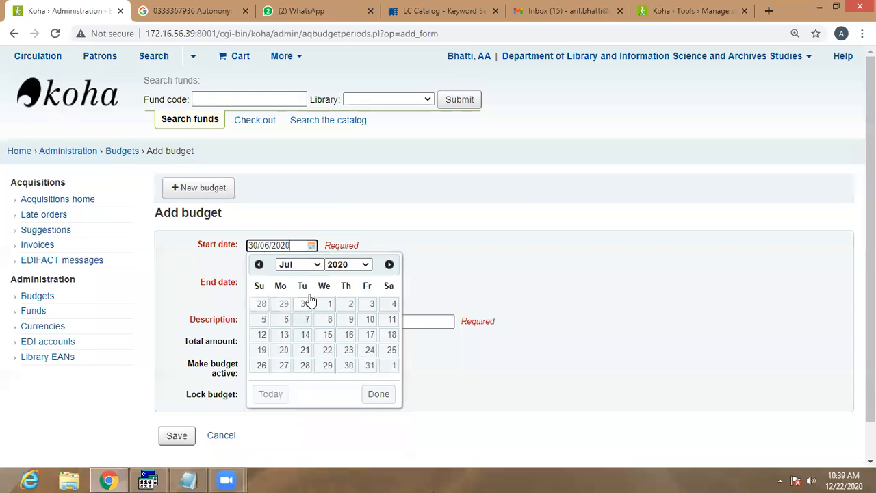
{"action": "left_click", "coordinate": [328, 304]}
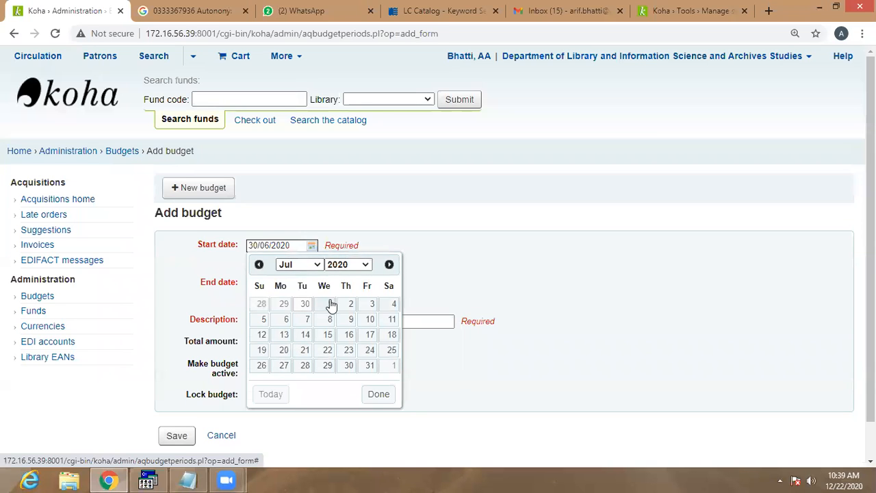
Set the new budget's end date to 01/07/2021.
{"action": "left_click", "coordinate": [312, 284]}
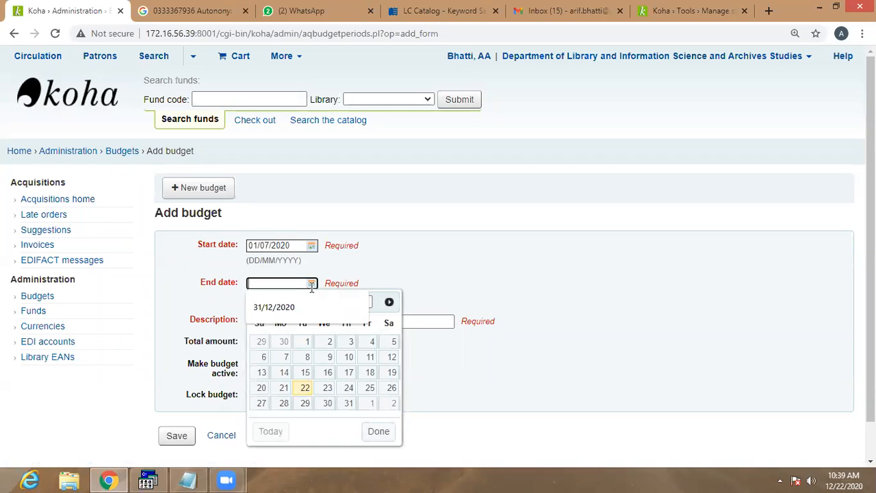
{"action": "left_click", "coordinate": [308, 283]}
{"action": "left_click", "coordinate": [312, 284]}
{"action": "left_click", "coordinate": [318, 304]}
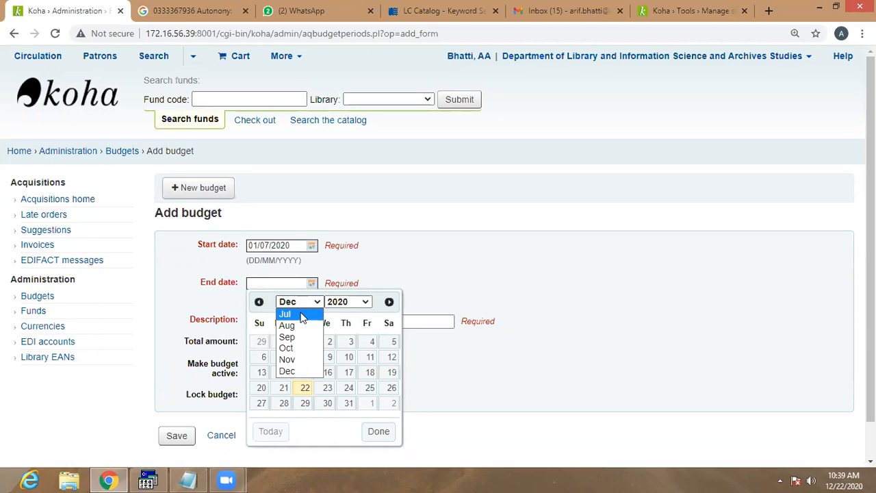
{"action": "left_click", "coordinate": [302, 315]}
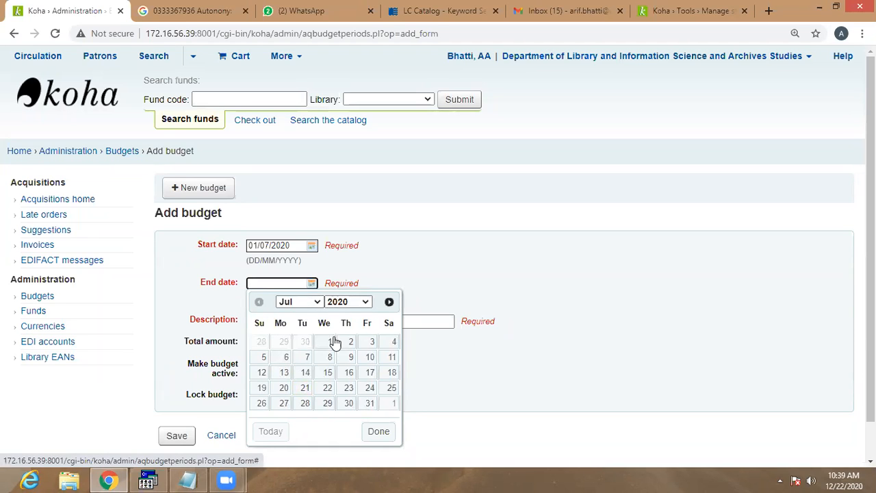
{"action": "left_click", "coordinate": [335, 342]}
{"action": "left_click", "coordinate": [298, 283]}
{"action": "key", "text": "BackSpace"}
{"action": "type", "text": "1"}
{"action": "left_click", "coordinate": [463, 266]}
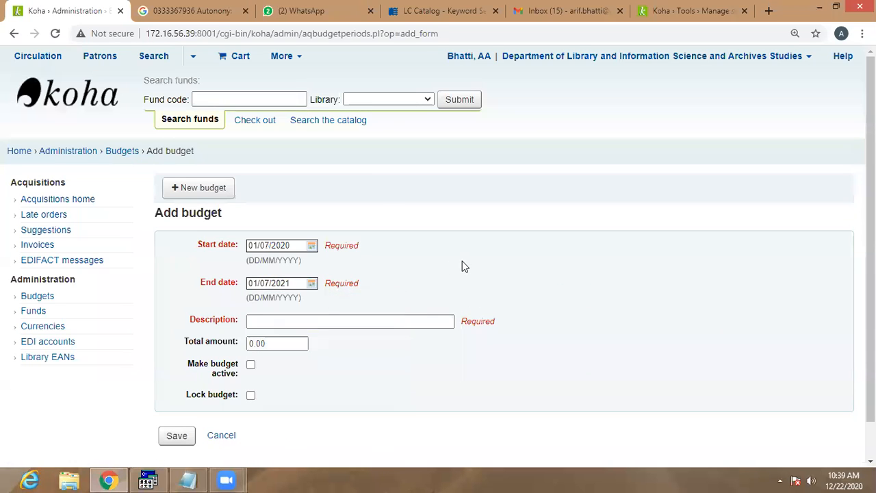
Enter Library Development Budget as the new budget's description.
{"action": "left_click", "coordinate": [268, 321]}
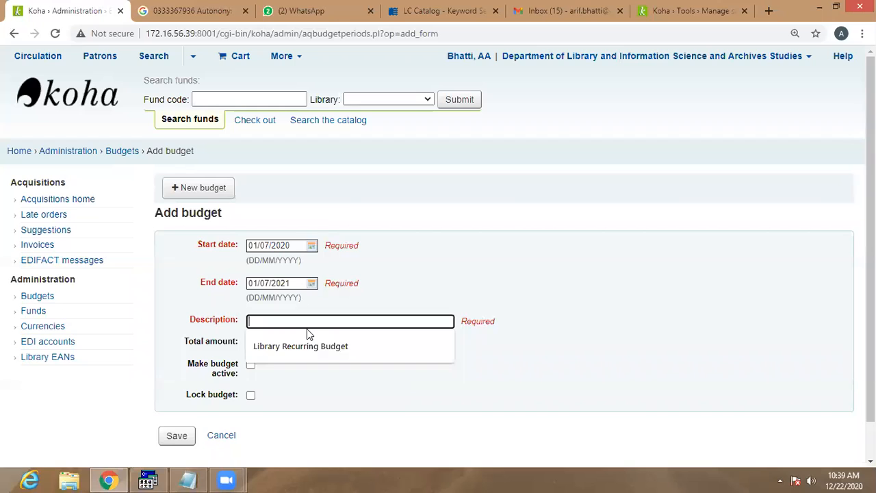
{"action": "type", "text": "Library Degfe"}
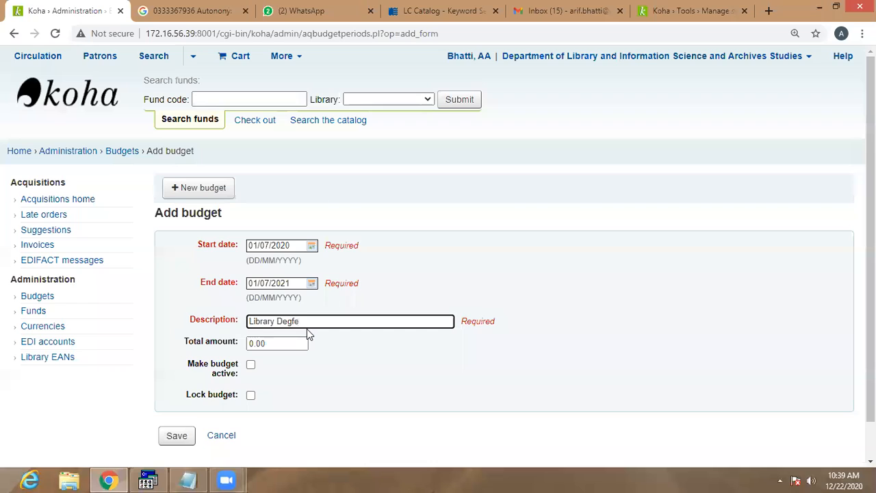
{"action": "type", "text": "l Budget"}
Set the budget's total amount to 1500000 and save it without making it active or locking it.
{"action": "double_click", "coordinate": [278, 343]}
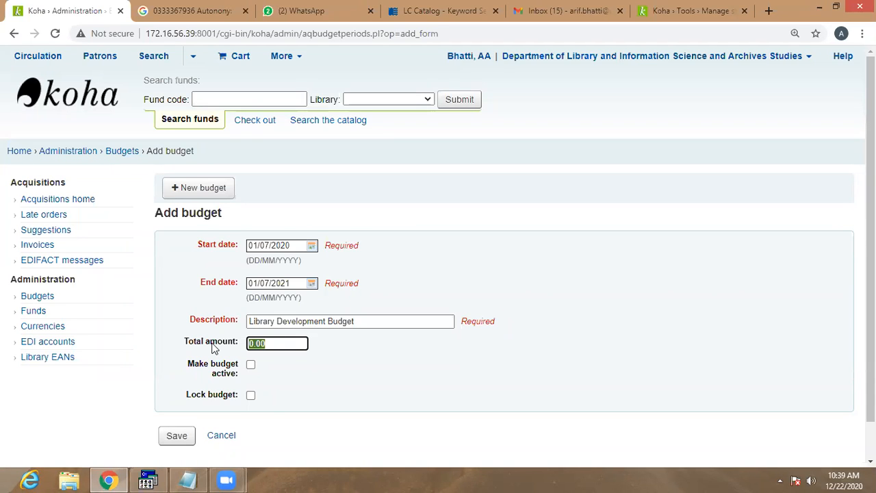
{"action": "type", "text": "1500000"}
{"action": "left_click", "coordinate": [327, 368]}
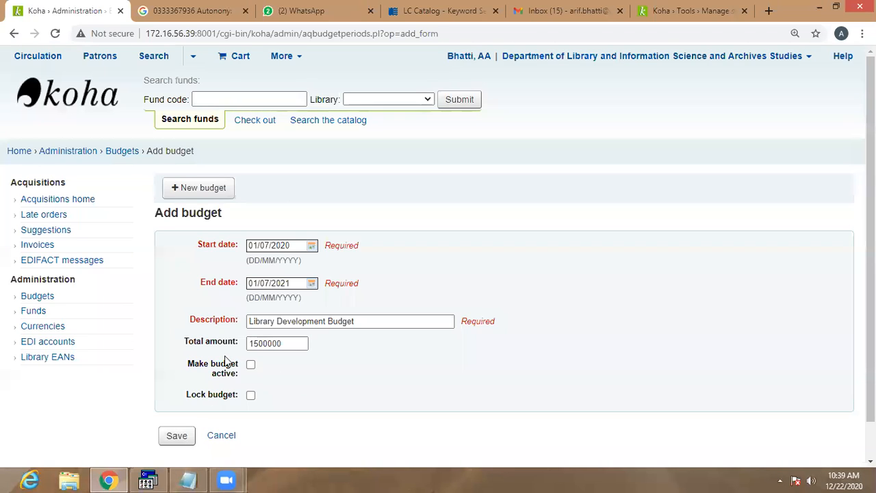
{"action": "left_click", "coordinate": [176, 440]}
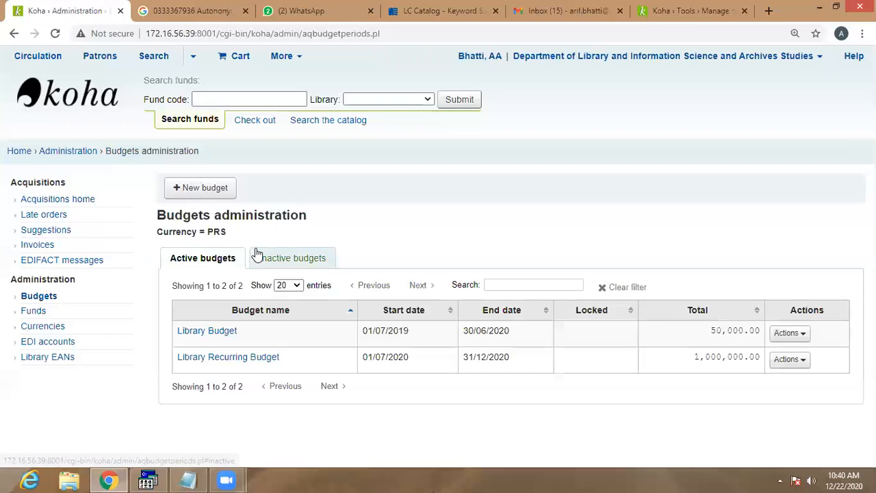
View the list of all funds from the acquisition parameters in administration.
{"action": "left_click", "coordinate": [73, 152]}
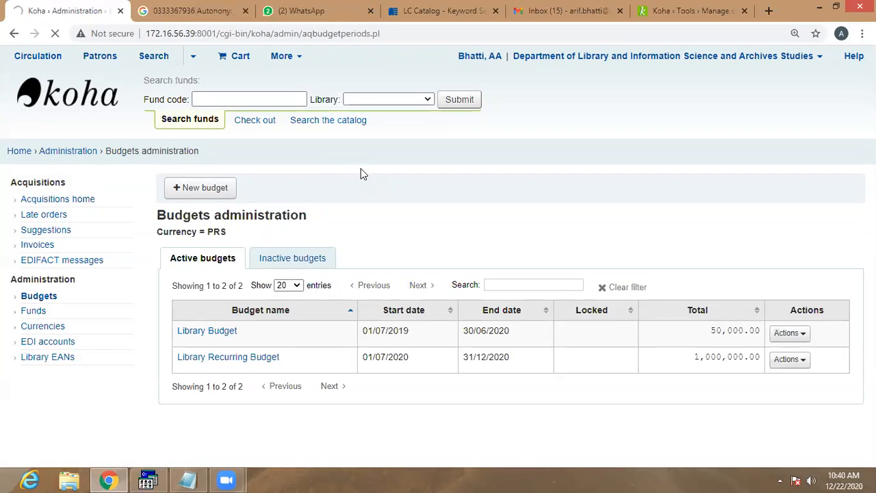
{"action": "scroll", "coordinate": [401, 186], "scroll_direction": "down", "scroll_amount": 8}
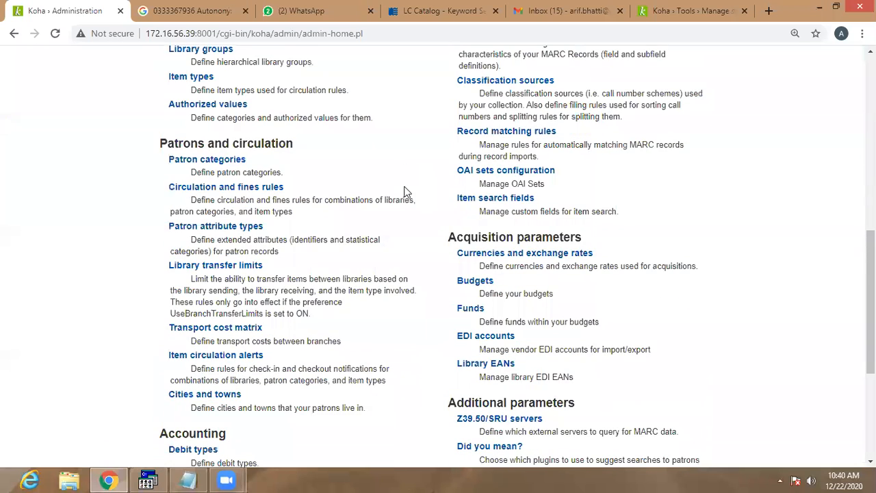
{"action": "left_click", "coordinate": [474, 311]}
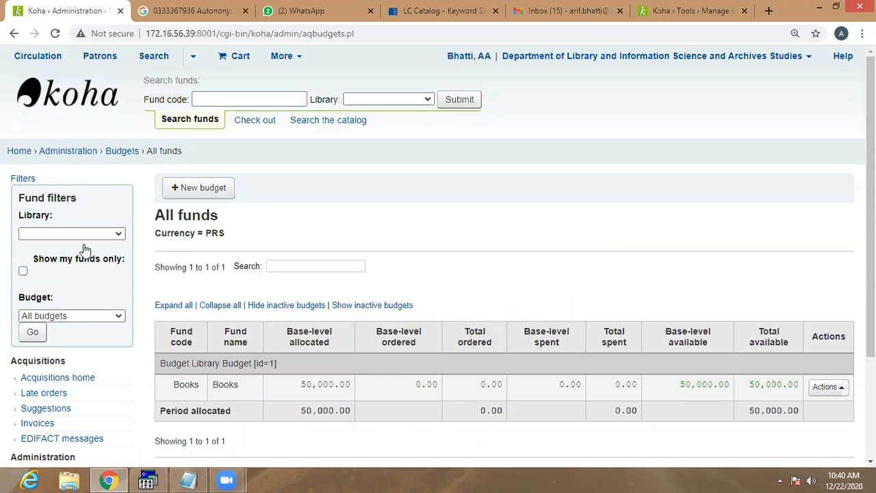
Add a fund to the Library Recurring Budget with fund code SAL and fund name Salary of Staff.
{"action": "left_click", "coordinate": [122, 151]}
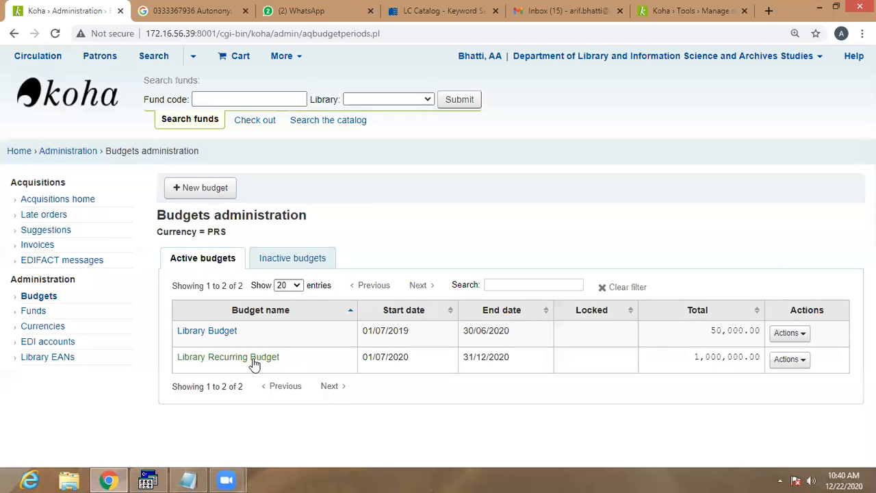
{"action": "left_click", "coordinate": [801, 360]}
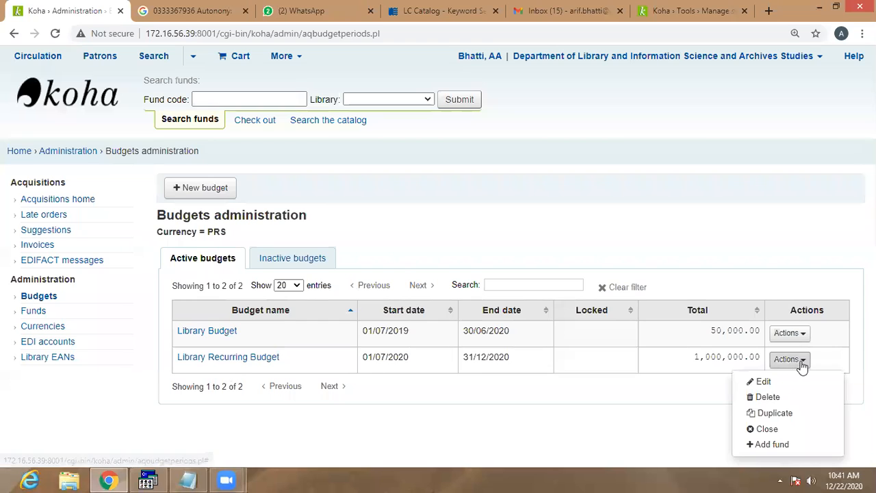
{"action": "left_click", "coordinate": [772, 445]}
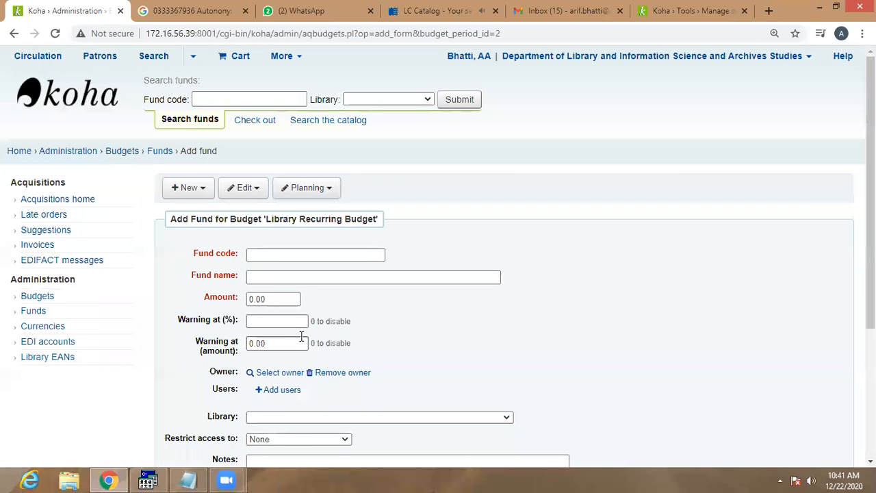
{"action": "left_click", "coordinate": [274, 254]}
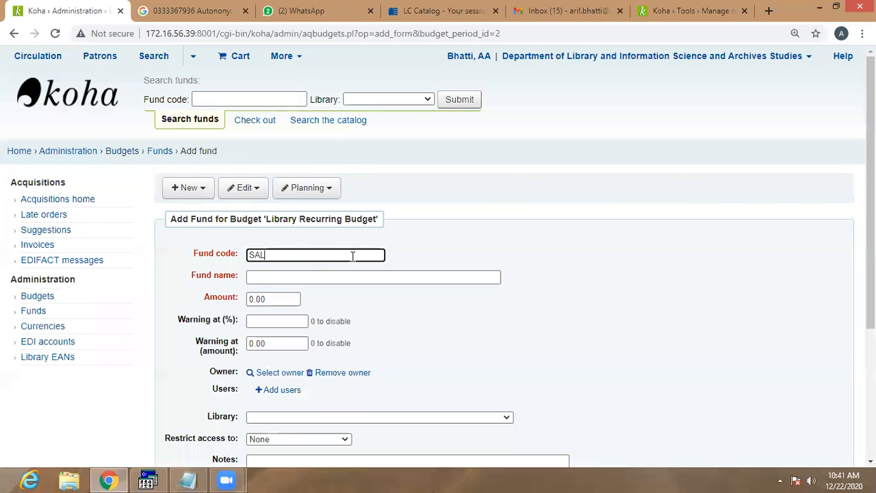
{"action": "left_click", "coordinate": [263, 277]}
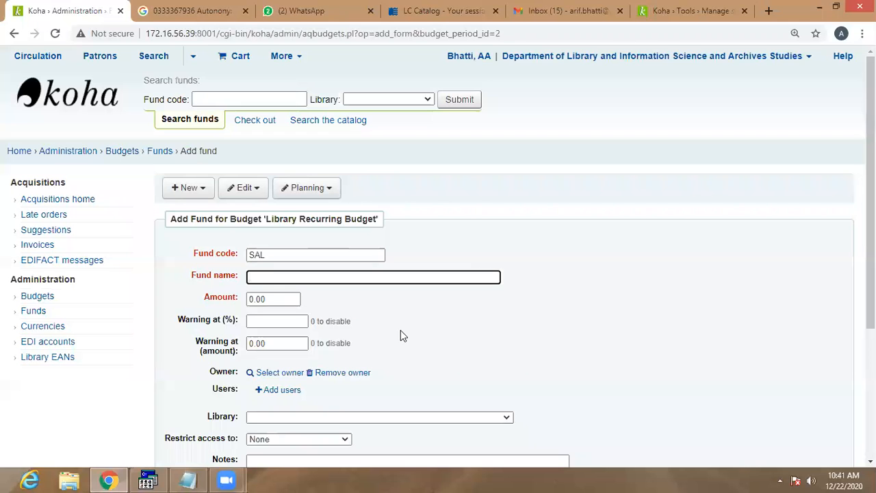
{"action": "scroll", "coordinate": [375, 323], "scroll_direction": "down", "scroll_amount": 3}
{"action": "scroll", "coordinate": [376, 322], "scroll_direction": "up", "scroll_amount": 3}
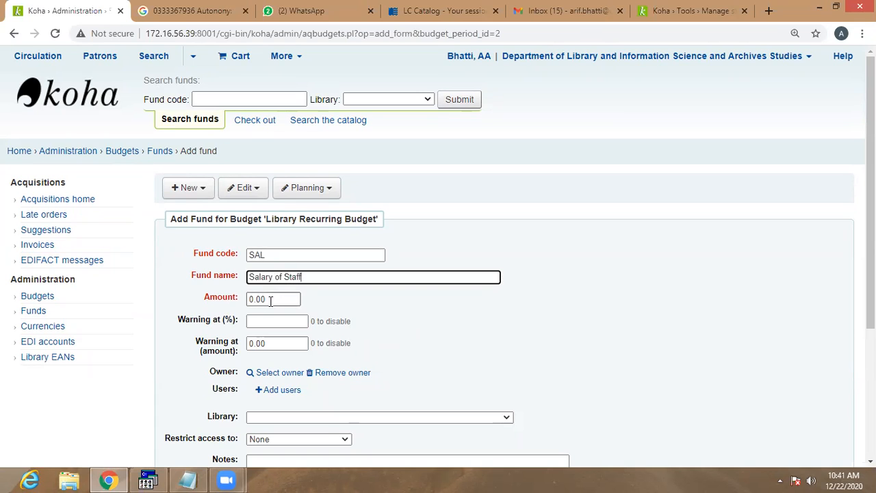
Set the Salary of Staff fund's amount to 500000.00.
{"action": "left_click_drag", "start_coordinate": [252, 299], "coordinate": [241, 305]}
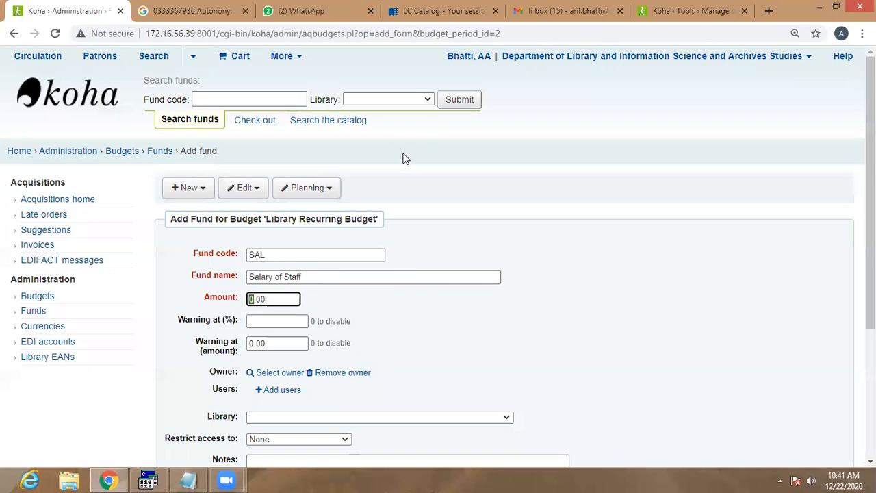
{"action": "type", "text": "50000"}
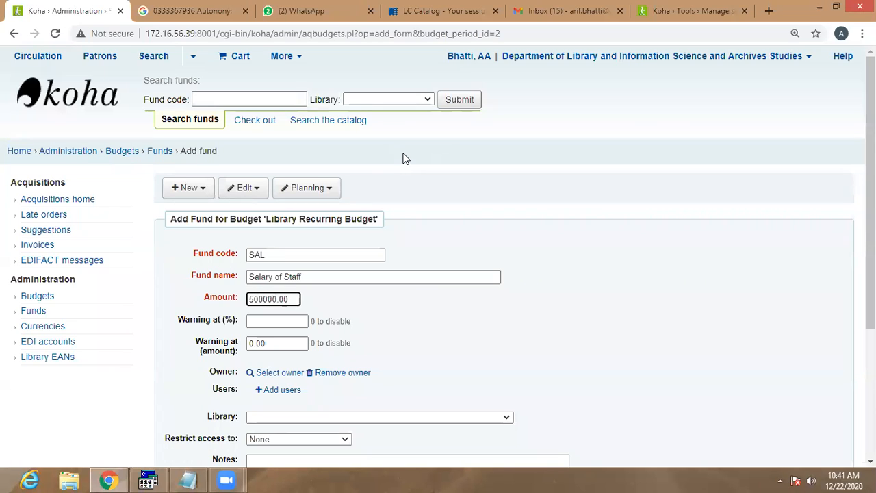
{"action": "left_click", "coordinate": [346, 303]}
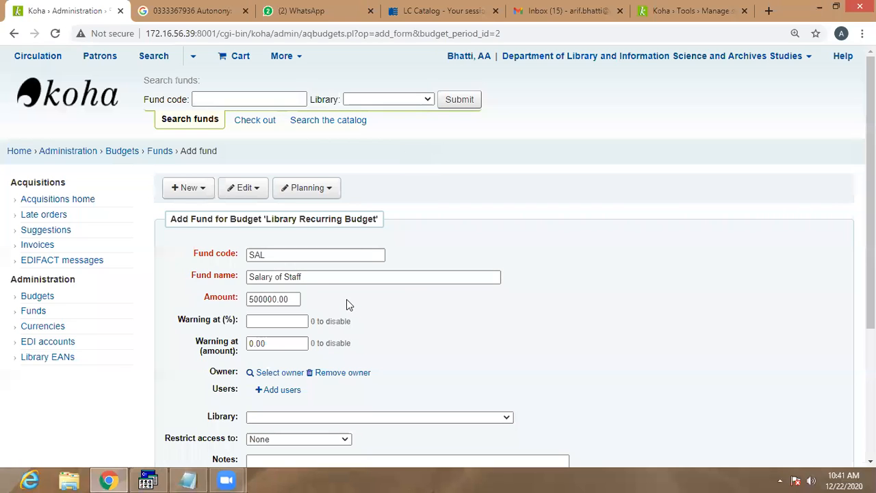
Set the Salary of Staff fund's warning thresholds to 10% and an amount of 10000.00.
{"action": "left_click", "coordinate": [257, 254]}
{"action": "left_click", "coordinate": [277, 322]}
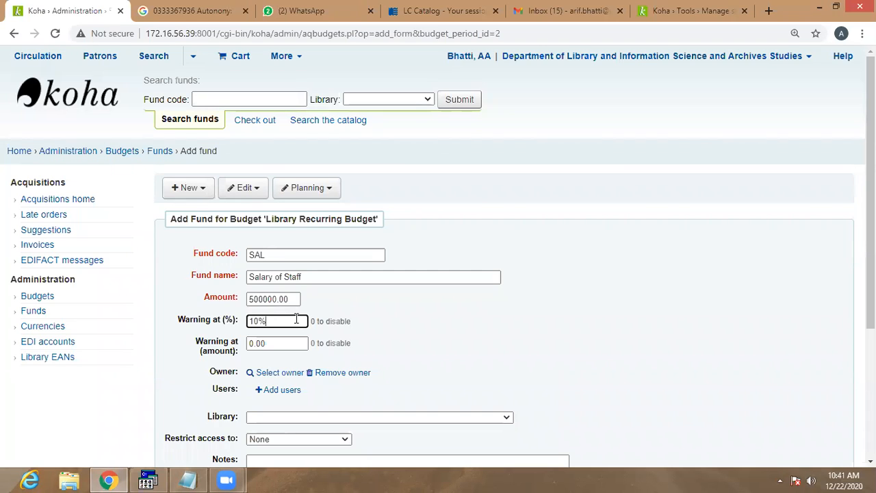
{"action": "left_click", "coordinate": [403, 305]}
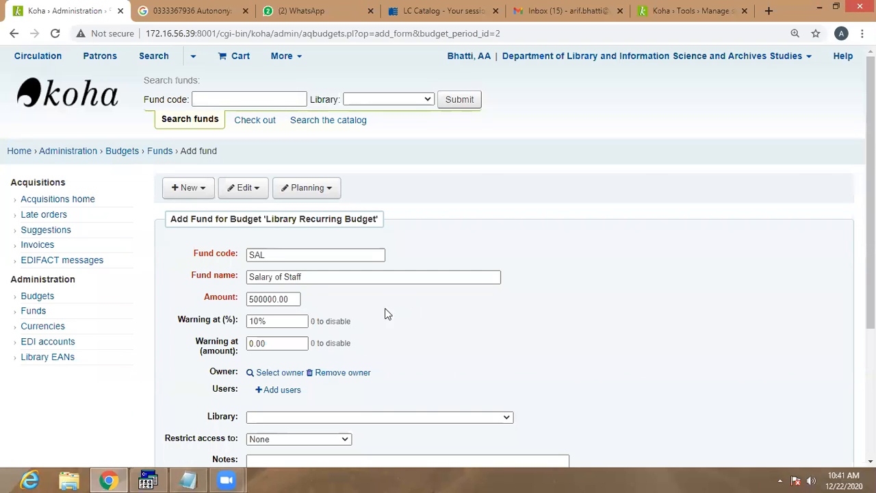
{"action": "left_click", "coordinate": [252, 344]}
{"action": "type", "text": "1000"}
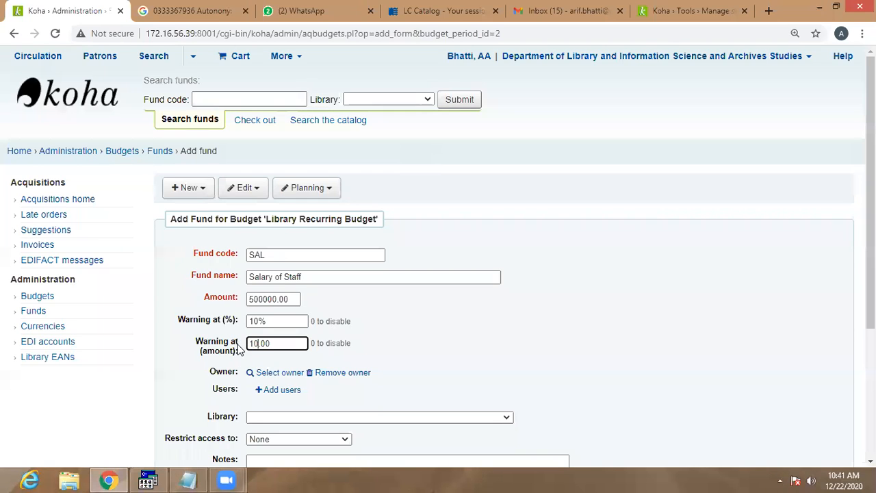
{"action": "left_click", "coordinate": [451, 309]}
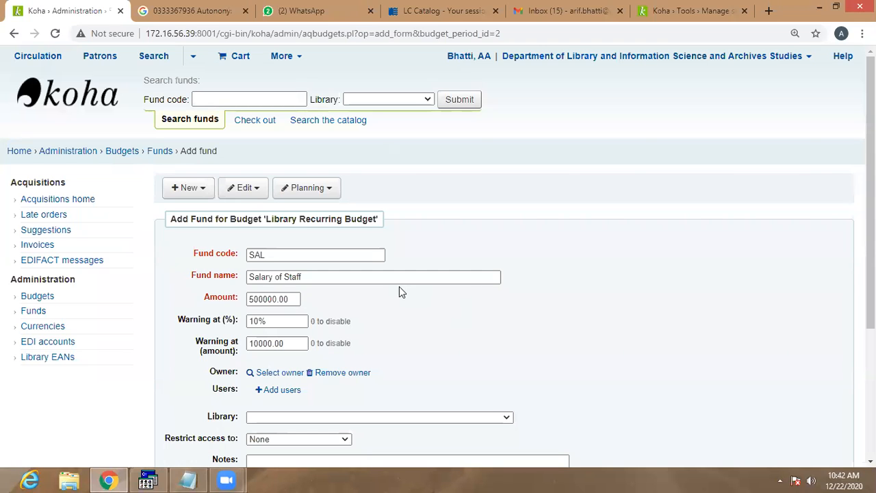
Assign the Salary of Staff fund to the Allama i i kazi library.
{"action": "scroll", "coordinate": [373, 262], "scroll_direction": "down", "scroll_amount": 1}
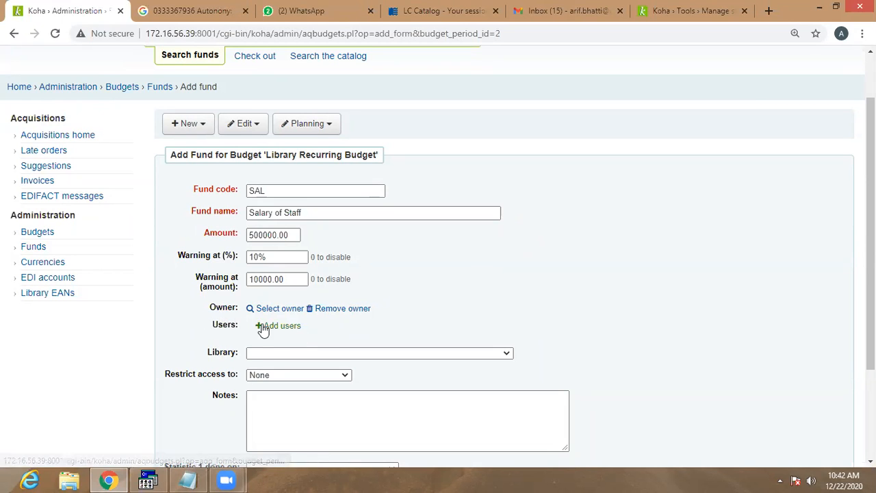
{"action": "scroll", "coordinate": [274, 331], "scroll_direction": "down", "scroll_amount": 1}
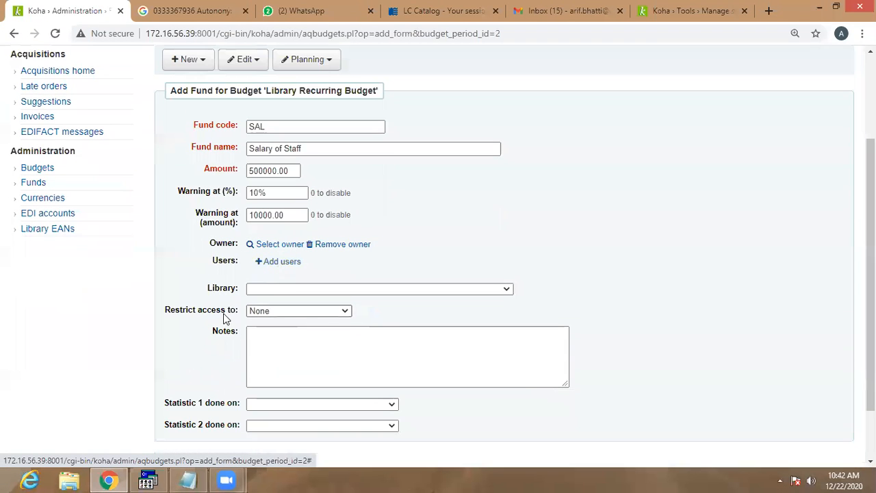
{"action": "left_click", "coordinate": [504, 287]}
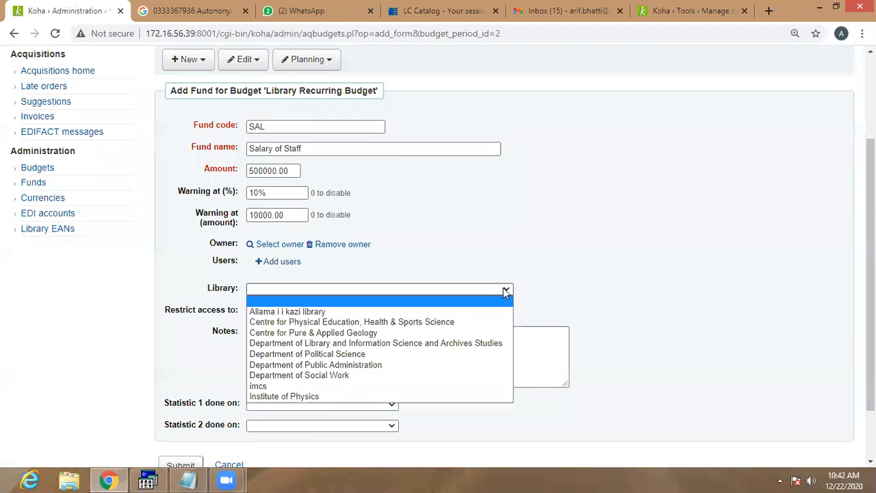
{"action": "left_click", "coordinate": [266, 312]}
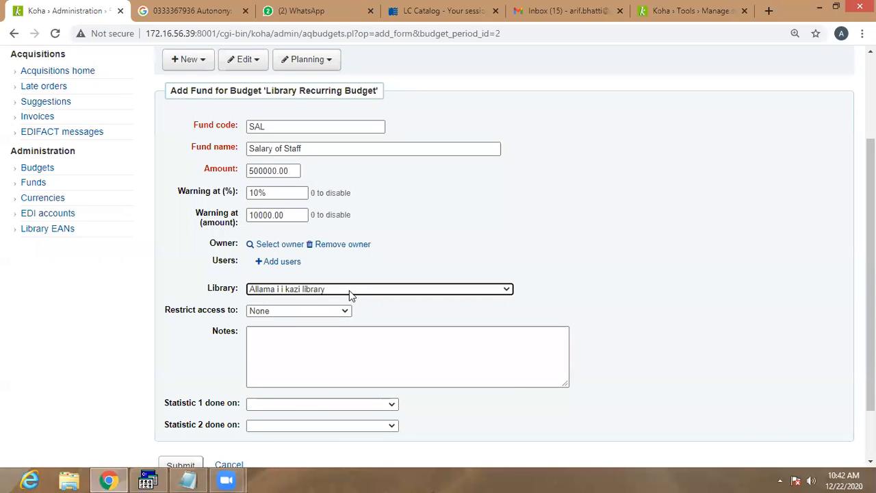
Search the patrons by first name, add the matching library professional staff member as a user of the fund, and close the patron search.
{"action": "left_click", "coordinate": [329, 313]}
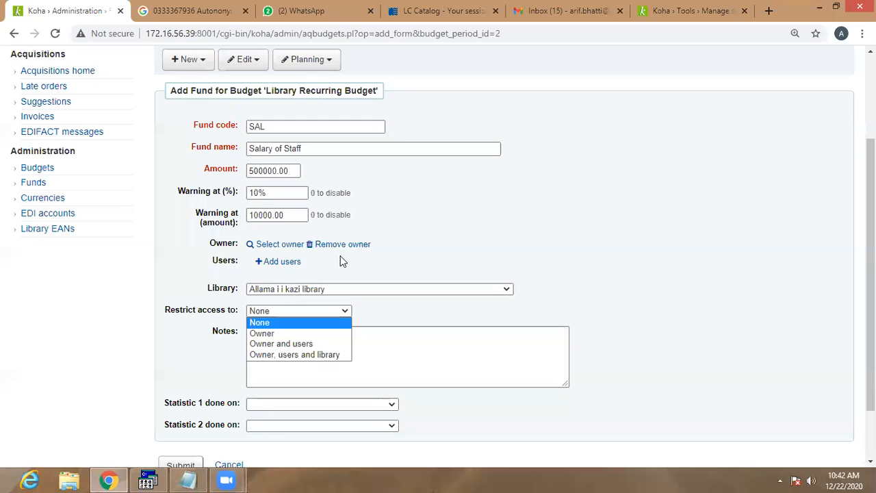
{"action": "left_click", "coordinate": [293, 268]}
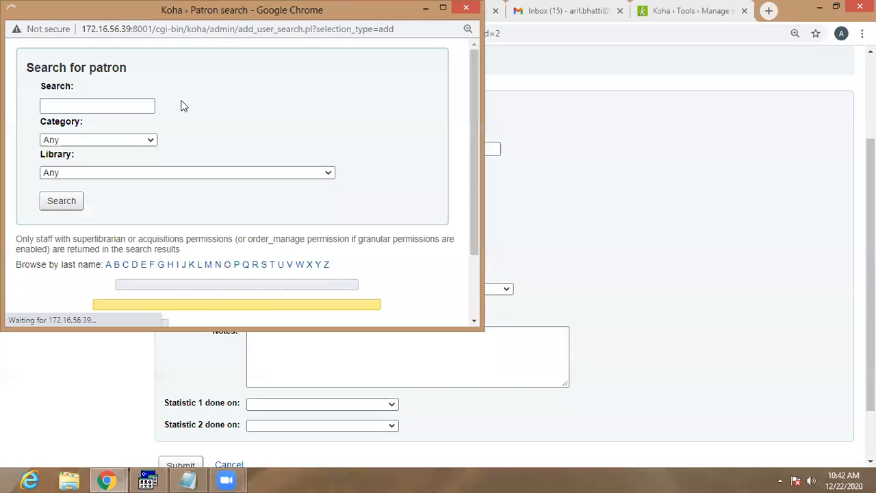
{"action": "left_click", "coordinate": [86, 105]}
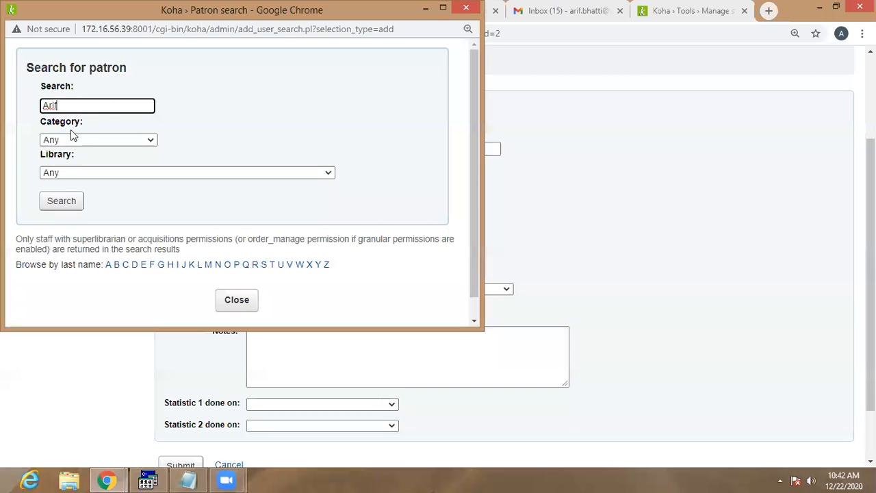
{"action": "left_click", "coordinate": [60, 208]}
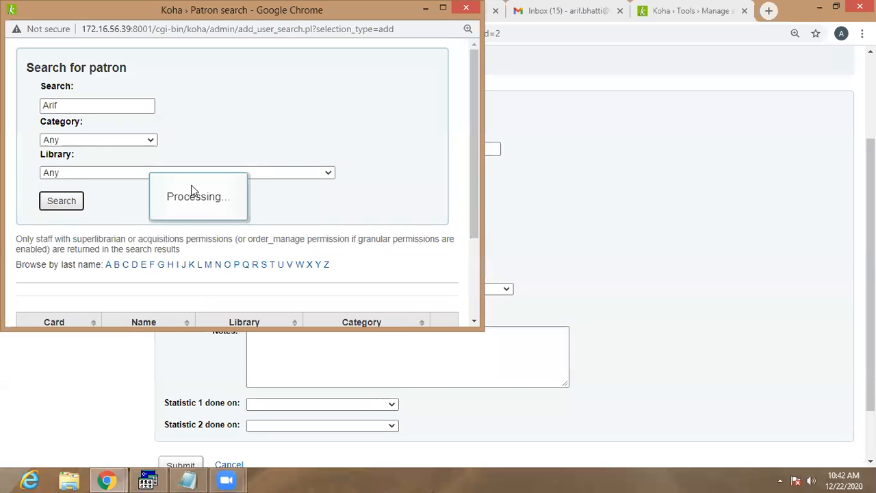
{"action": "scroll", "coordinate": [192, 189], "scroll_direction": "down", "scroll_amount": 2}
{"action": "scroll", "coordinate": [191, 182], "scroll_direction": "up", "scroll_amount": 1}
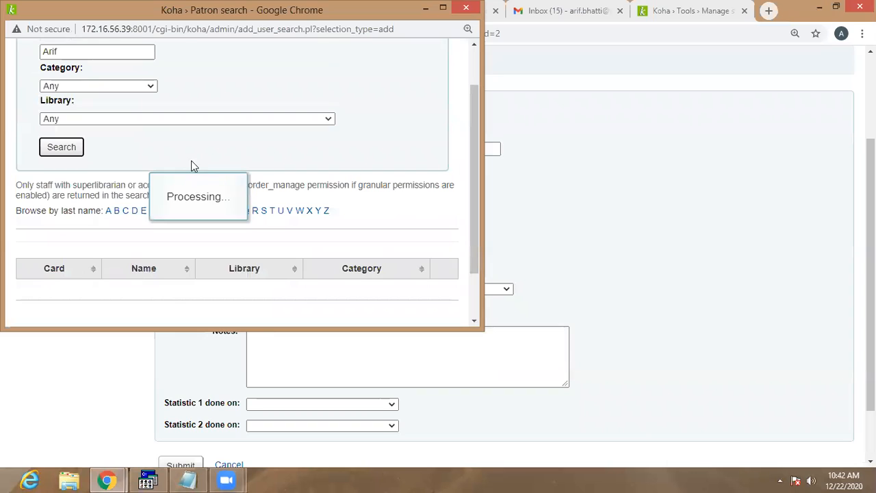
{"action": "scroll", "coordinate": [174, 163], "scroll_direction": "down", "scroll_amount": 1}
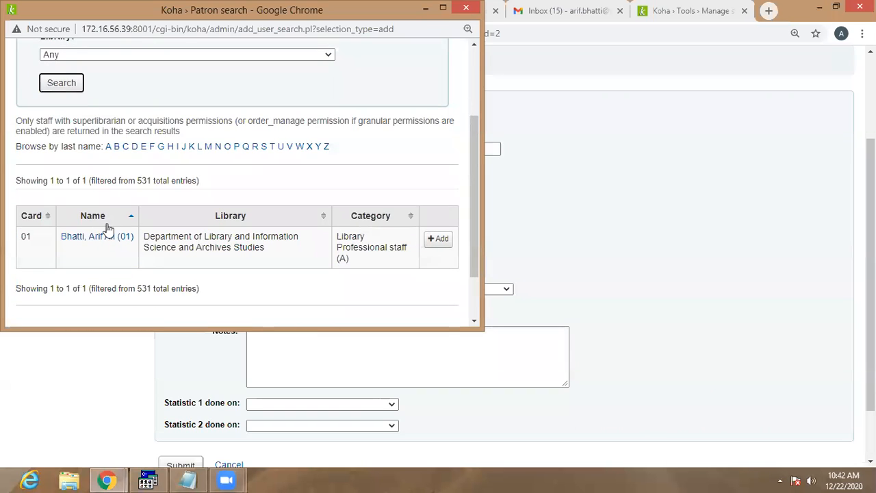
{"action": "left_click", "coordinate": [439, 240]}
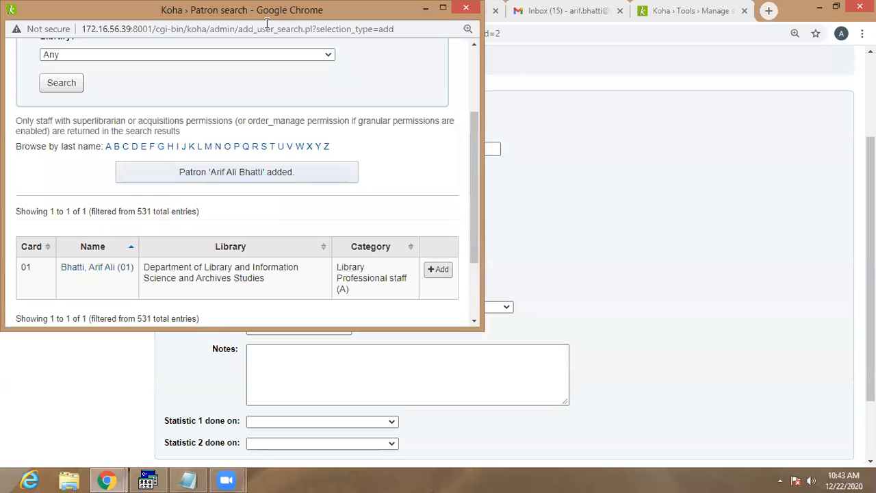
{"action": "left_click_drag", "start_coordinate": [271, 11], "coordinate": [341, 61]}
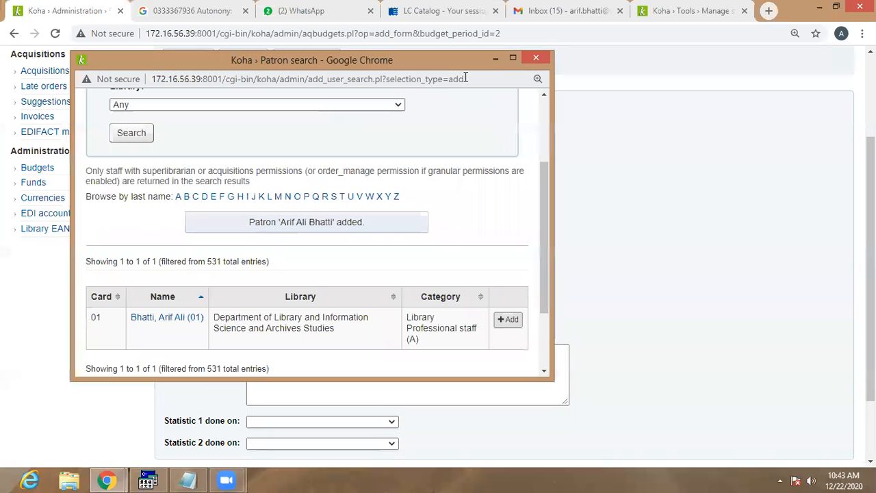
{"action": "left_click", "coordinate": [536, 59]}
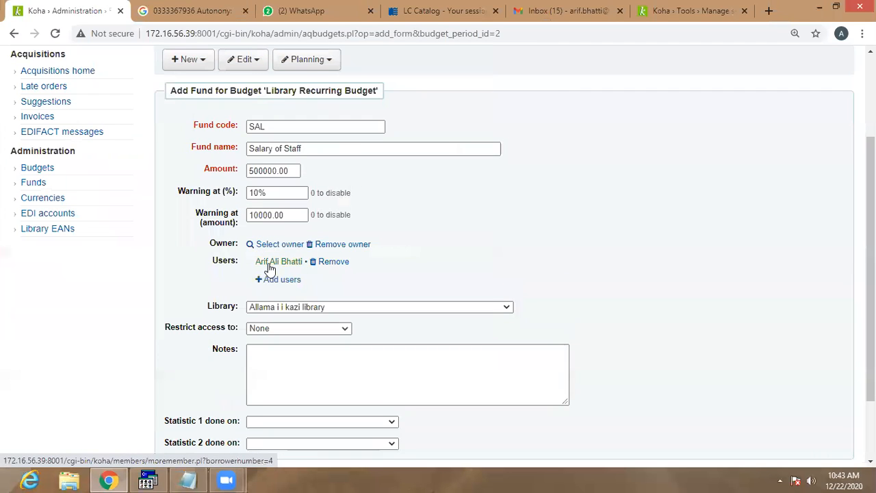
Restrict access to the Salary of Staff fund to Owner, leaving the notes and statistics blank.
{"action": "left_click", "coordinate": [286, 330]}
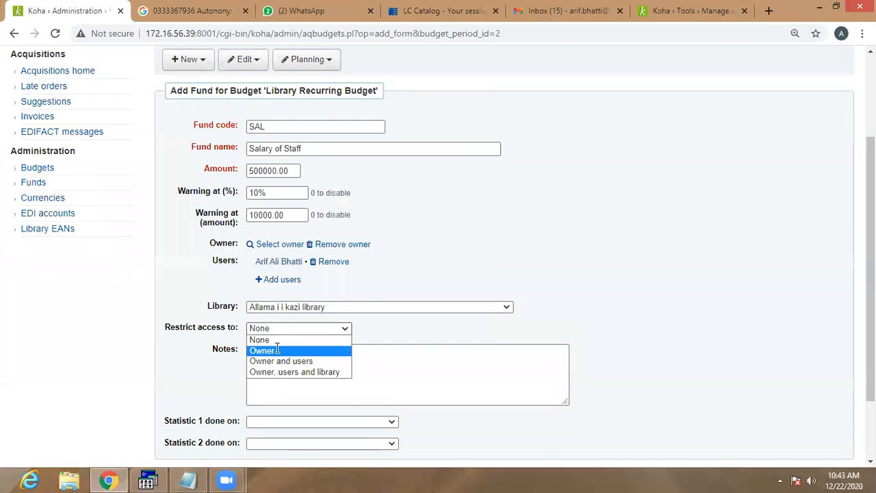
{"action": "left_click", "coordinate": [274, 348]}
{"action": "scroll", "coordinate": [283, 309], "scroll_direction": "down", "scroll_amount": 3}
{"action": "left_click", "coordinate": [270, 280]}
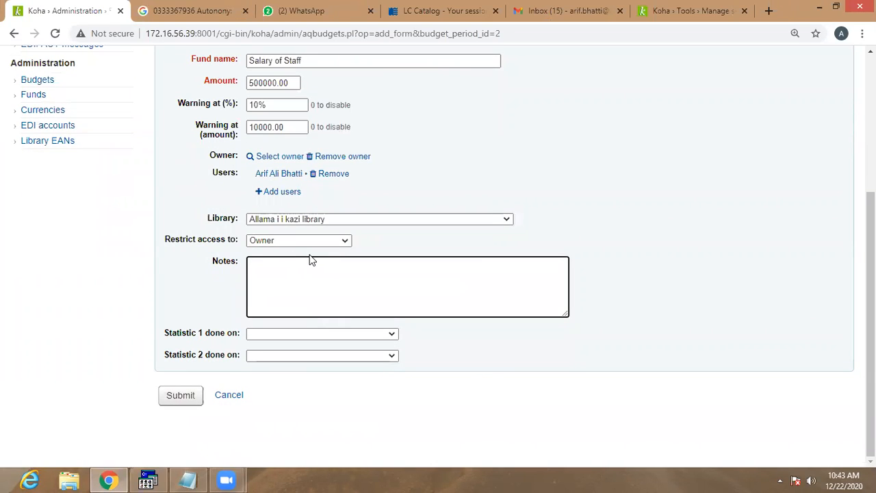
{"action": "left_click", "coordinate": [389, 335]}
{"action": "left_click", "coordinate": [274, 111]}
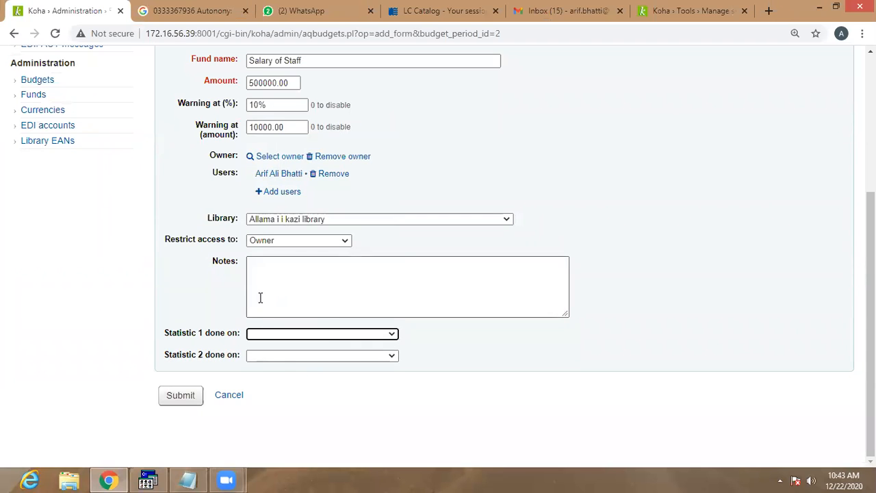
Review the Salary of Staff fund's details and submit the fund.
{"action": "scroll", "coordinate": [231, 228], "scroll_direction": "up", "scroll_amount": 3}
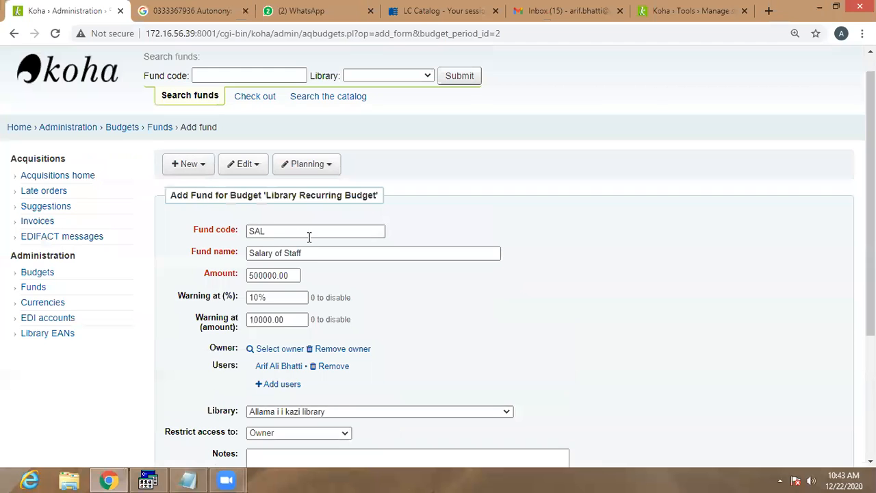
{"action": "scroll", "coordinate": [226, 260], "scroll_direction": "down", "scroll_amount": 3}
{"action": "left_click", "coordinate": [182, 396]}
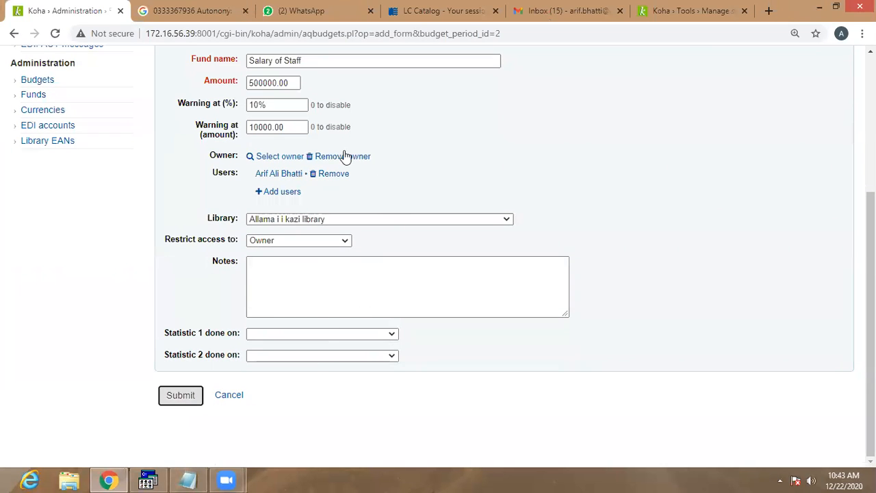
{"action": "key", "text": "space"}
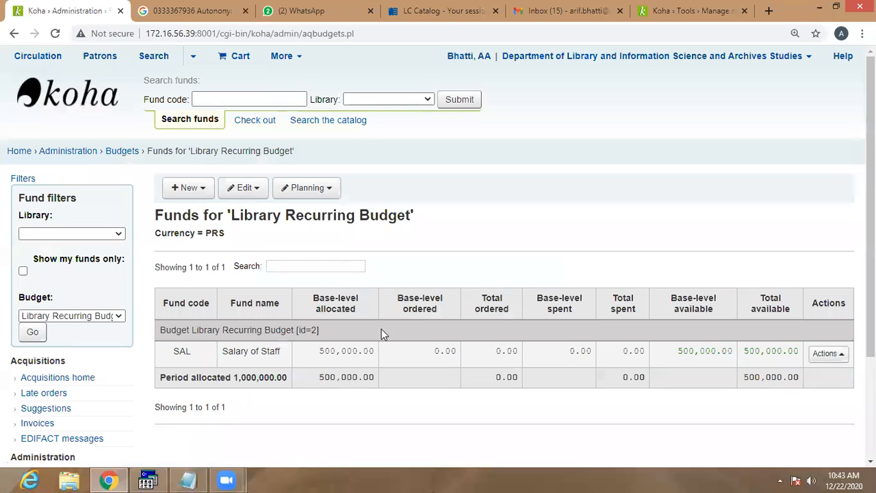
{"action": "left_click", "coordinate": [208, 193]}
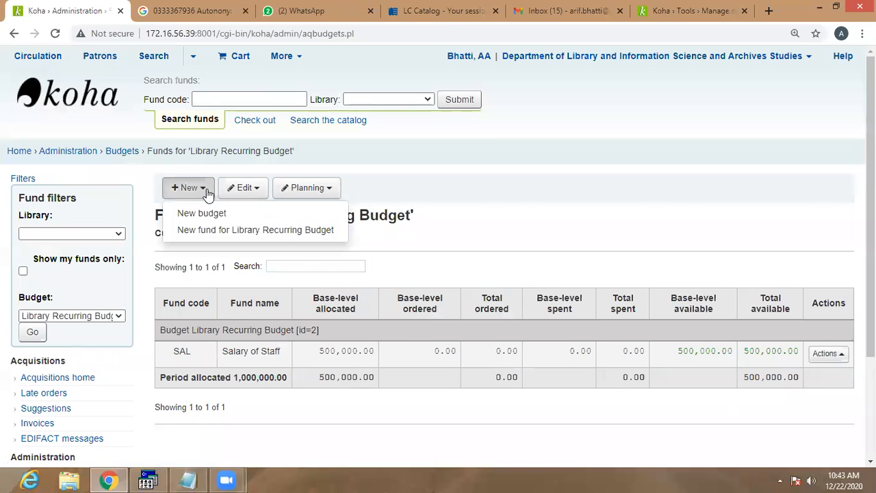
{"action": "left_click", "coordinate": [260, 194]}
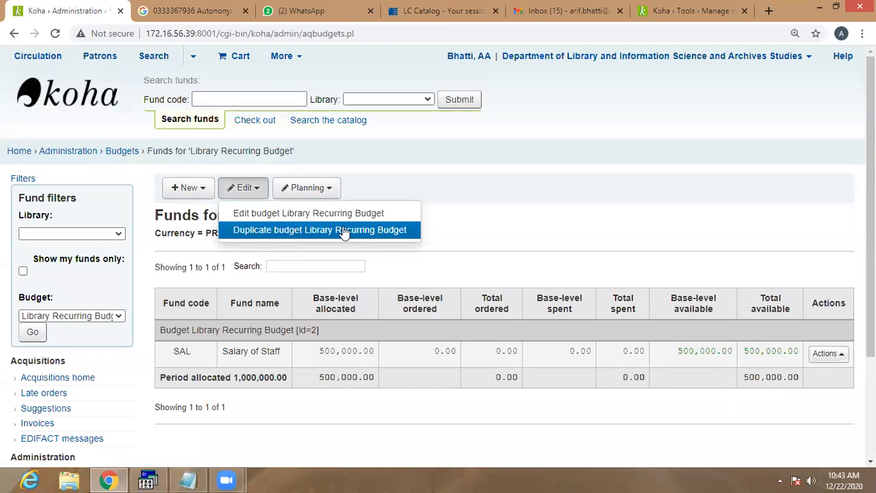
{"action": "left_click", "coordinate": [329, 195]}
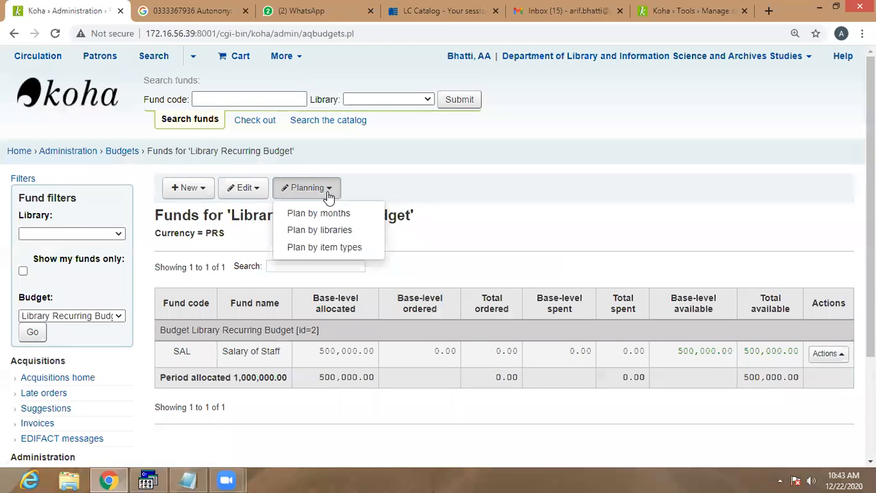
{"action": "left_click", "coordinate": [552, 233]}
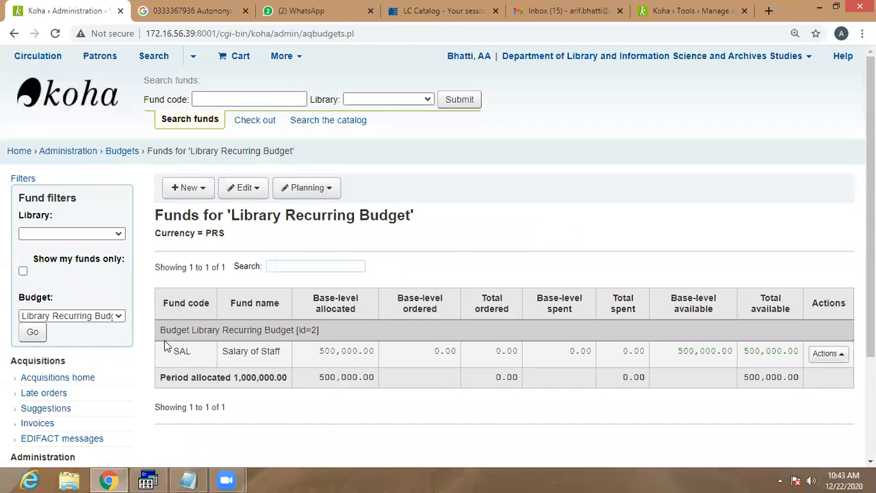
From the budgets list, add a fund to the Library Recurring Budget with fund code BOOK and fund name Library Material.
{"action": "scroll", "coordinate": [88, 393], "scroll_direction": "down", "scroll_amount": 2}
{"action": "left_click", "coordinate": [38, 346]}
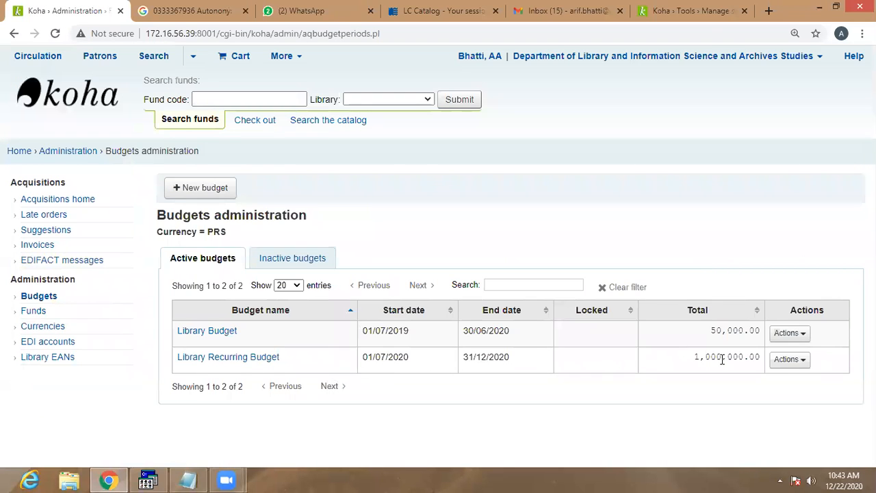
{"action": "left_click", "coordinate": [801, 363]}
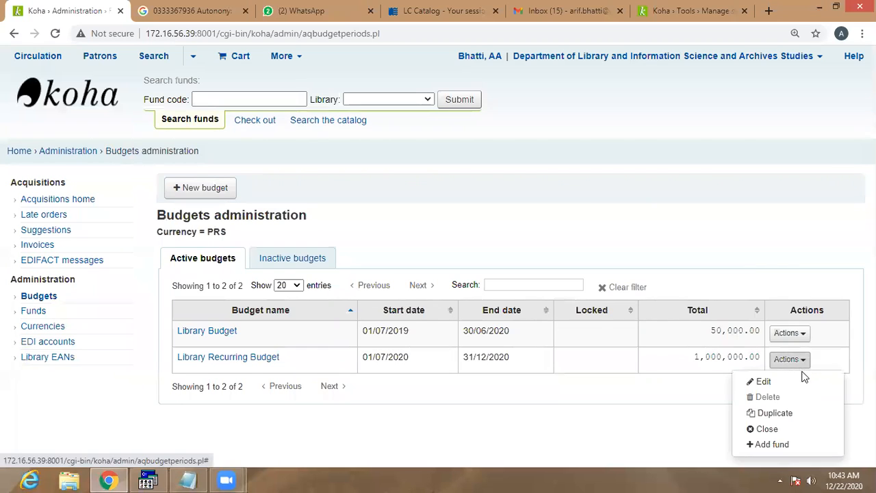
{"action": "left_click", "coordinate": [766, 454]}
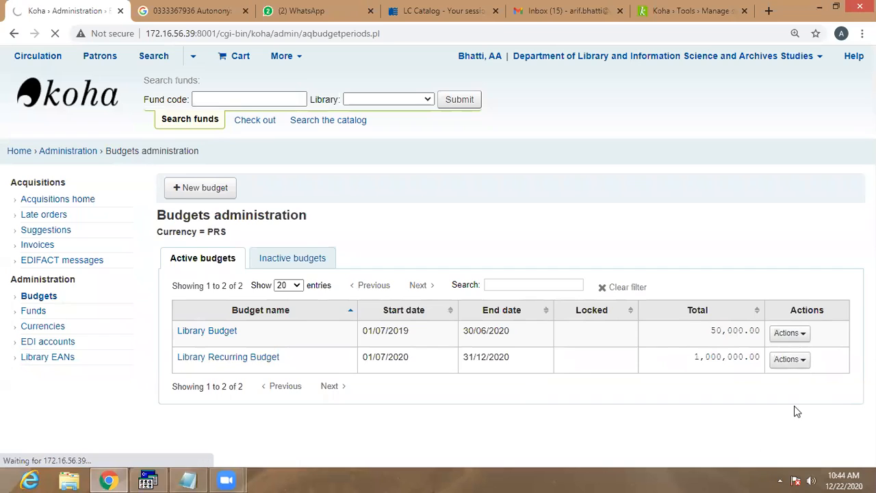
{"action": "left_click", "coordinate": [267, 256]}
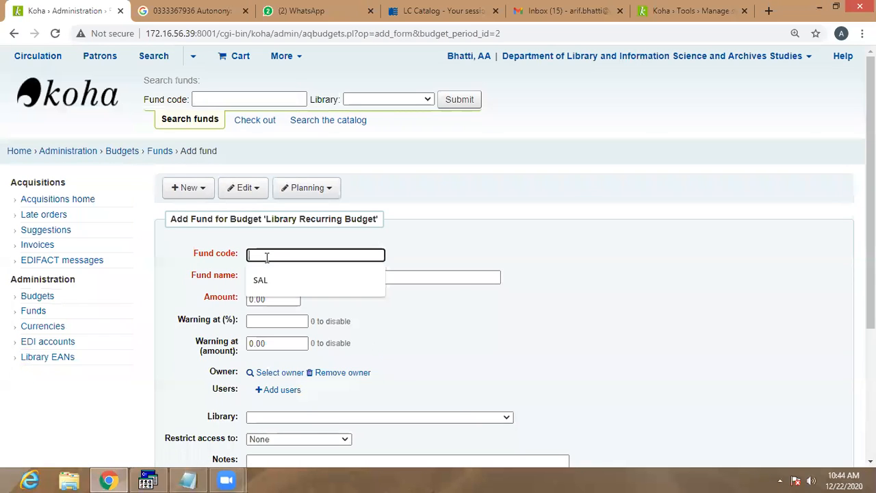
{"action": "type", "text": "B"}
{"action": "type", "text": "l"}
{"action": "type", "text": "OOK"}
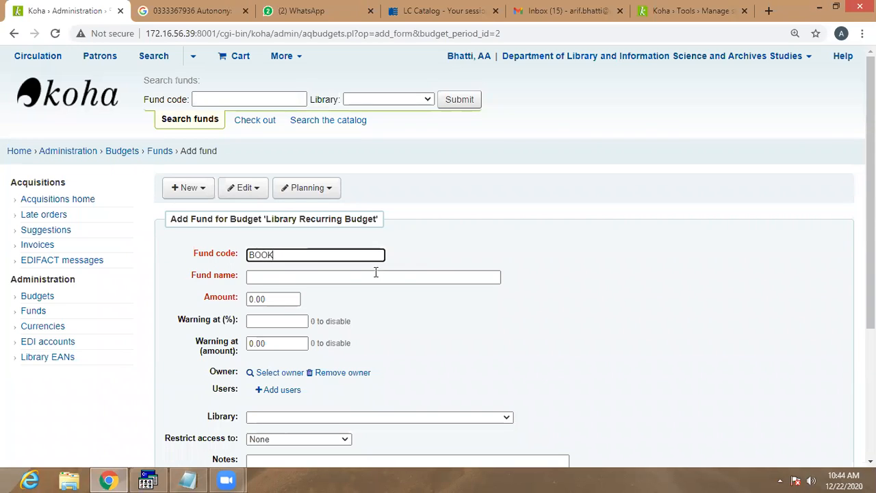
{"action": "left_click", "coordinate": [269, 277]}
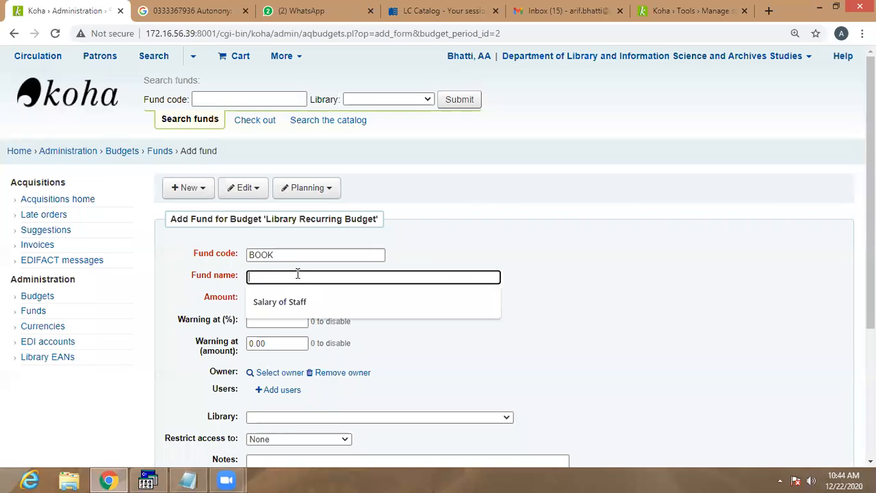
{"action": "type", "text": "Library"}
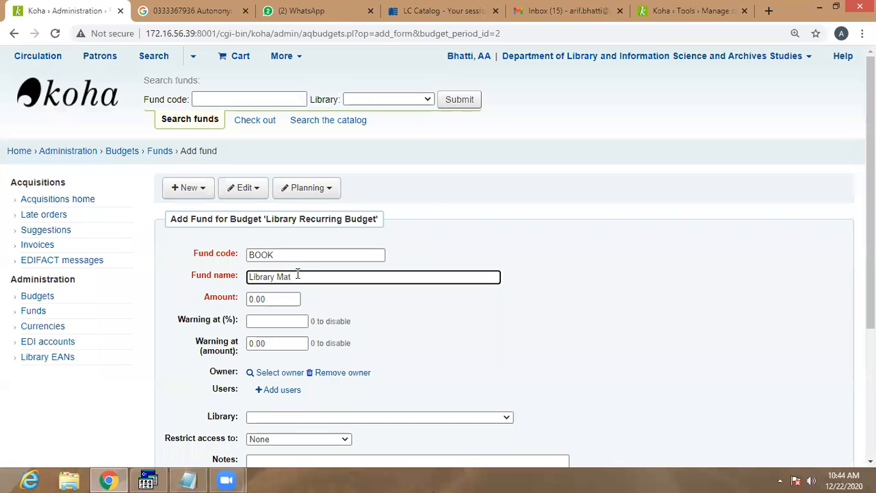
{"action": "type", "text": "Material"}
Set the Library Material fund's amount to 500000.00 and its percentage warning to 10%.
{"action": "key", "text": "Tab"}
{"action": "type", "text": "500"}
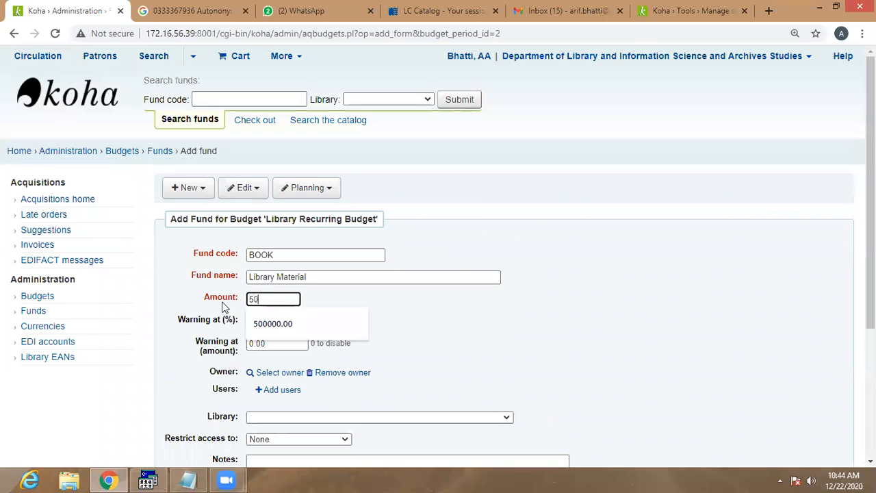
{"action": "left_click", "coordinate": [274, 322]}
{"action": "left_click", "coordinate": [267, 322]}
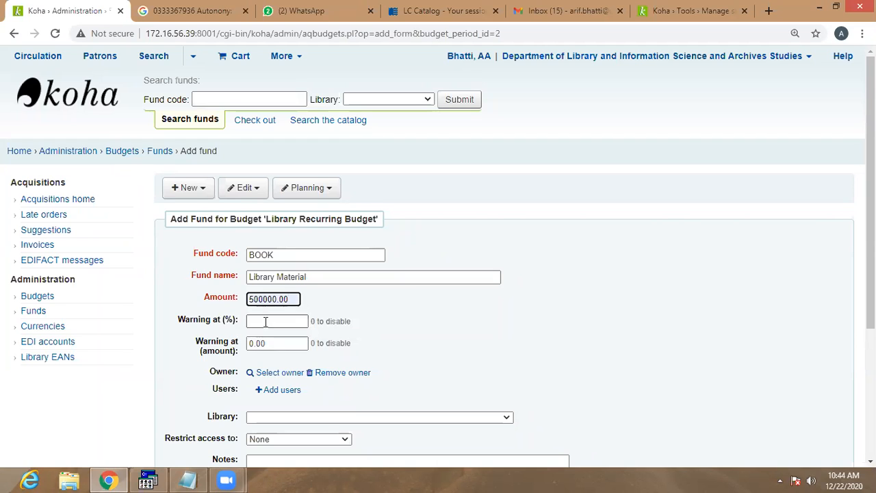
{"action": "type", "text": "10"}
{"action": "left_click", "coordinate": [260, 346]}
Search the patrons by first name, add the matching library professional staff member as a user of the Library Material fund, and close the search.
{"action": "scroll", "coordinate": [287, 394], "scroll_direction": "down", "scroll_amount": 1}
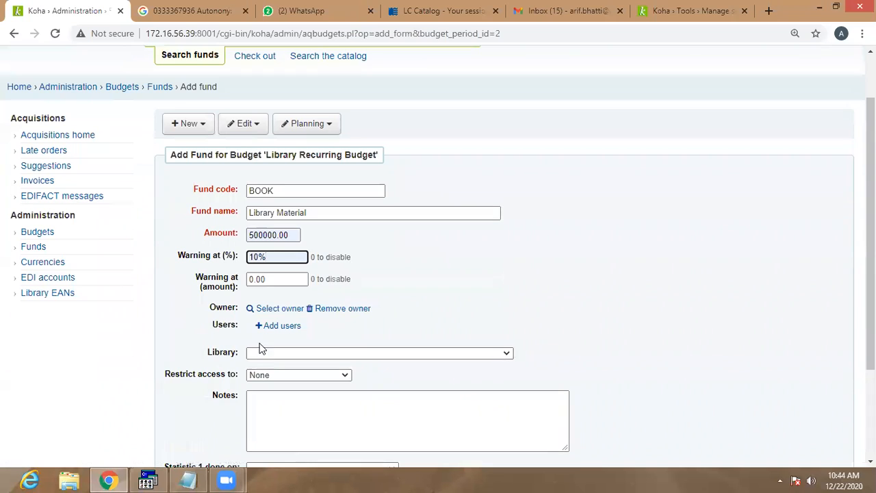
{"action": "left_click", "coordinate": [282, 326]}
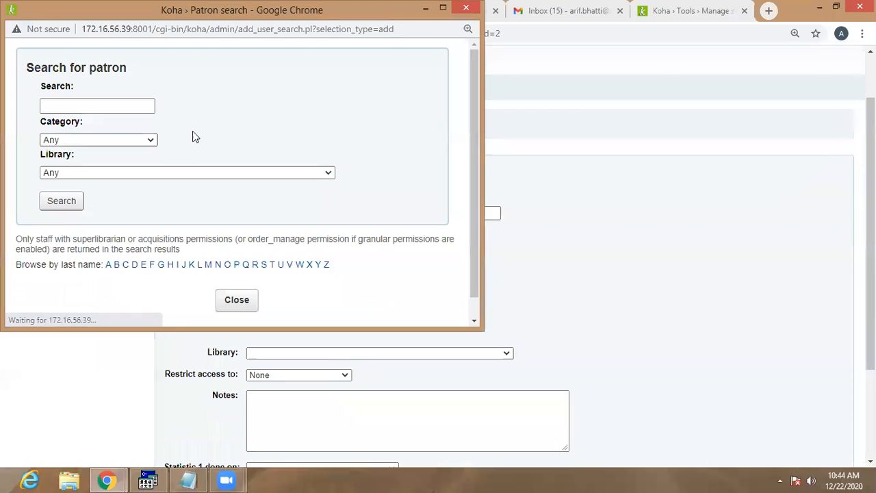
{"action": "left_click", "coordinate": [122, 107]}
{"action": "left_click", "coordinate": [82, 132]}
{"action": "left_click", "coordinate": [63, 201]}
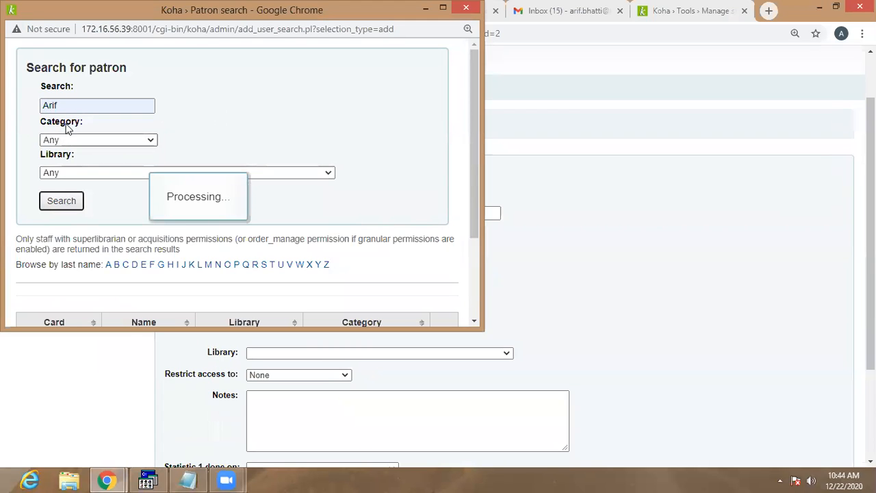
{"action": "scroll", "coordinate": [135, 127], "scroll_direction": "down", "scroll_amount": 2}
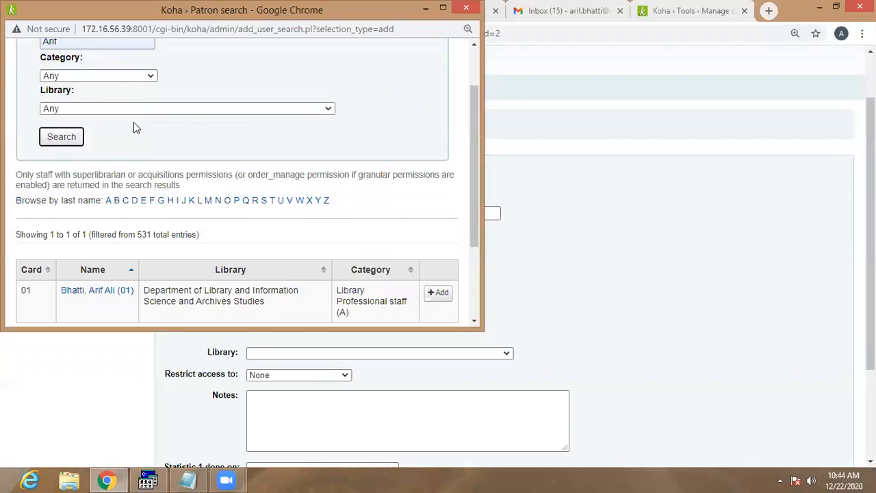
{"action": "left_click", "coordinate": [438, 230]}
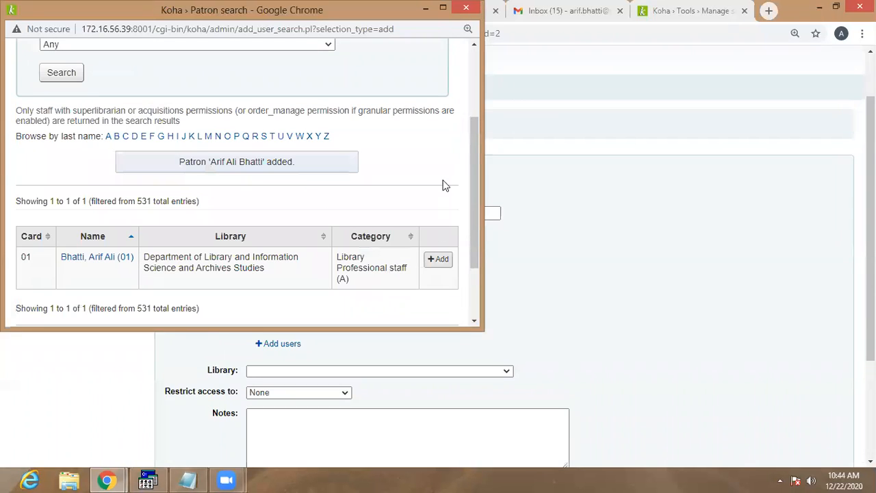
{"action": "left_click_drag", "start_coordinate": [375, 18], "coordinate": [424, 84]}
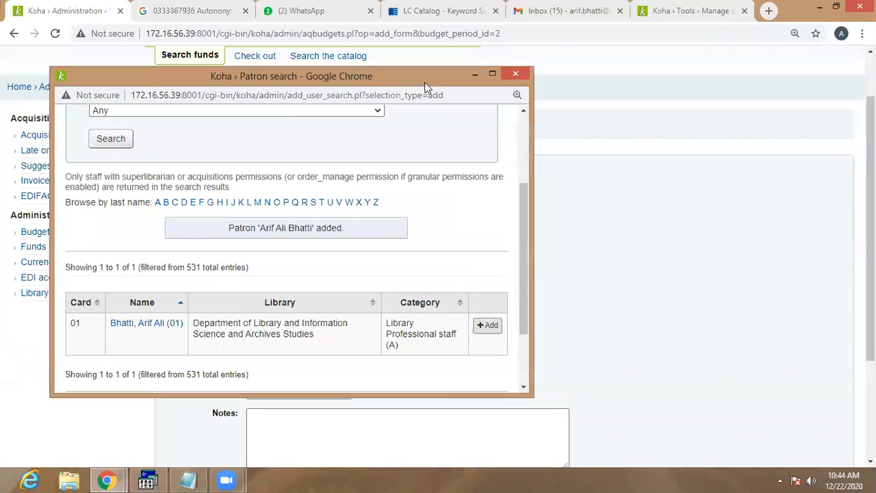
{"action": "left_click", "coordinate": [514, 74]}
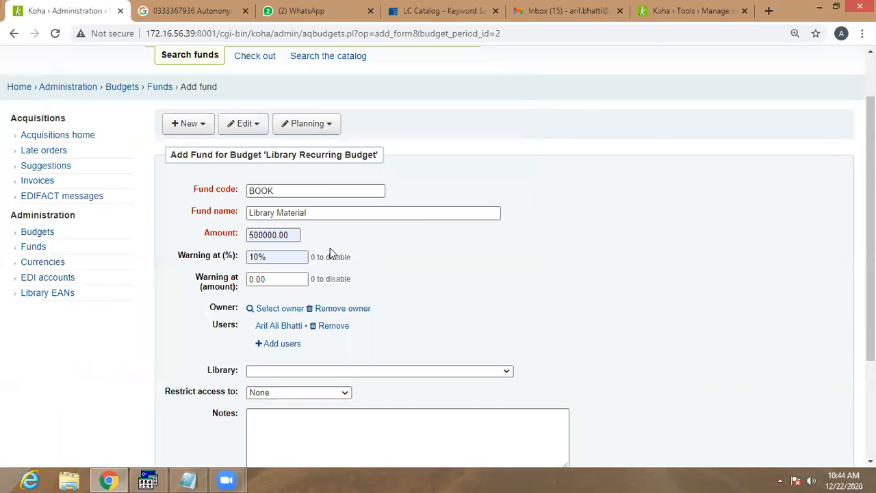
Assign the fund to Allama i i kazi library, restrict access to Owner, and submit it.
{"action": "scroll", "coordinate": [310, 195], "scroll_direction": "down", "scroll_amount": 1}
{"action": "scroll", "coordinate": [310, 194], "scroll_direction": "down", "scroll_amount": 2}
{"action": "left_click", "coordinate": [502, 245]}
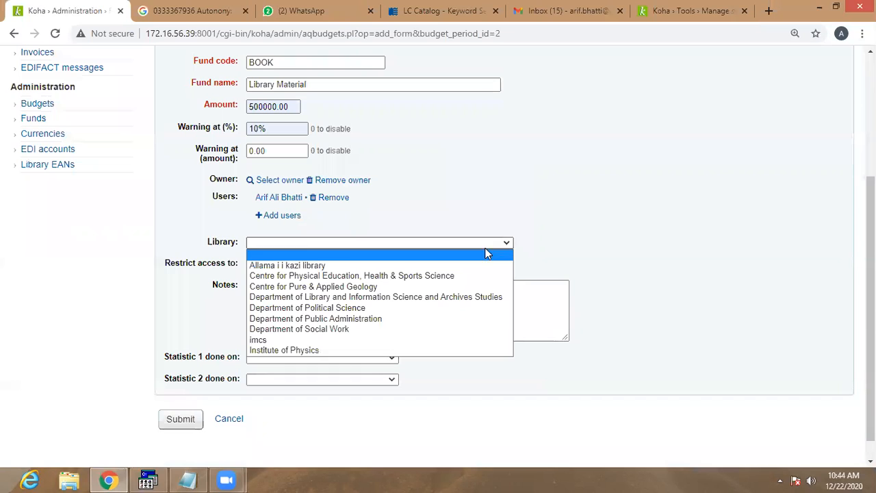
{"action": "left_click", "coordinate": [274, 265]}
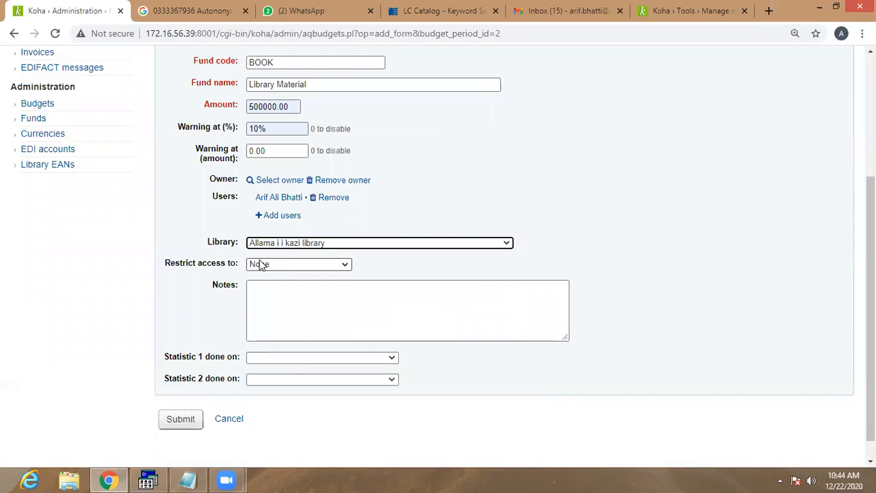
{"action": "left_click", "coordinate": [334, 265]}
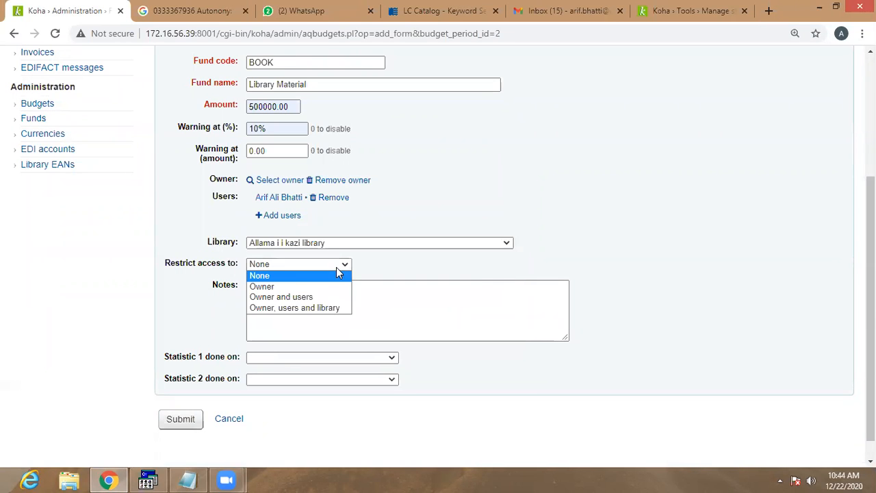
{"action": "left_click", "coordinate": [267, 285]}
{"action": "scroll", "coordinate": [309, 299], "scroll_direction": "down", "scroll_amount": 1}
{"action": "left_click", "coordinate": [185, 395]}
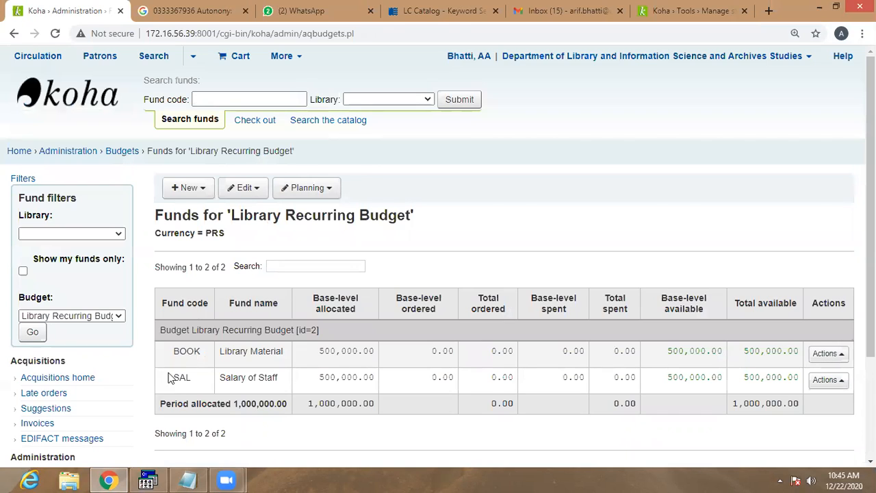
Review the codes, names and available actions of the BOOK and SAL funds in the Library Recurring Budget.
{"action": "left_click_drag", "start_coordinate": [175, 351], "coordinate": [194, 351]}
{"action": "left_click", "coordinate": [181, 376]}
{"action": "left_click_drag", "start_coordinate": [236, 350], "coordinate": [269, 348]}
{"action": "left_click", "coordinate": [239, 378]}
{"action": "left_click", "coordinate": [841, 383]}
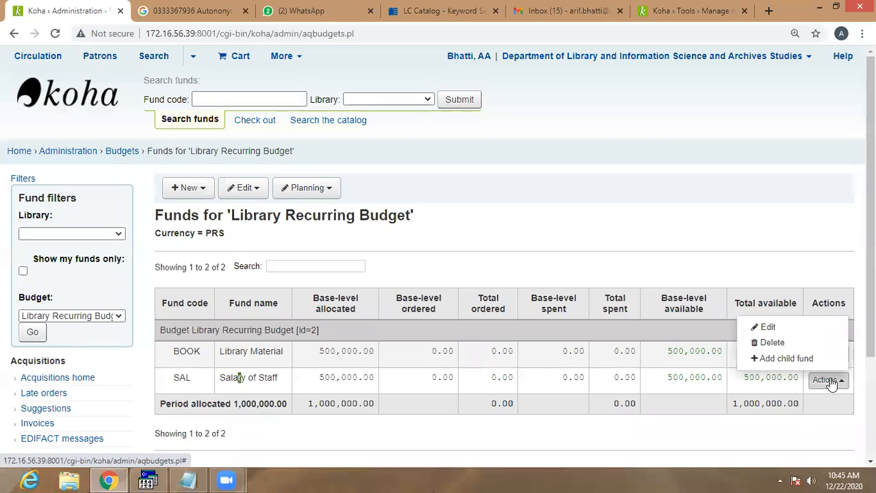
{"action": "left_click", "coordinate": [377, 197]}
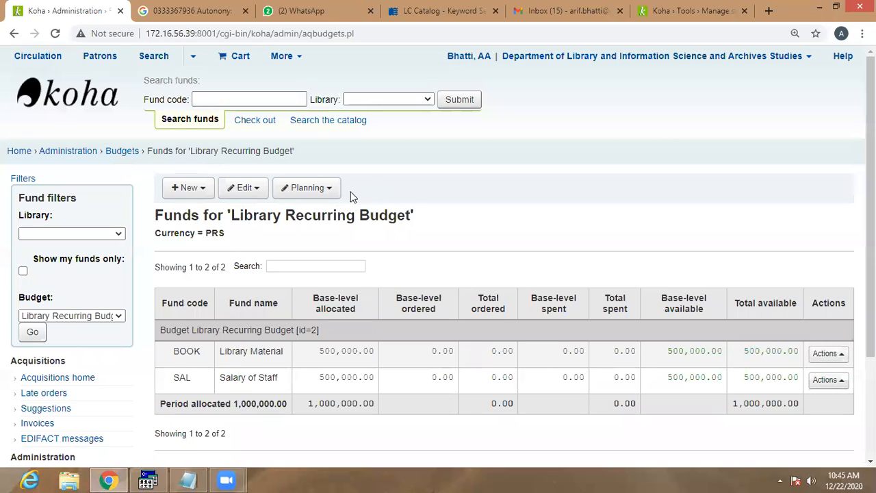
Open the Salary of Staff fund from the budget's planning by months, review its settings and resubmit it without changes.
{"action": "left_click", "coordinate": [328, 193]}
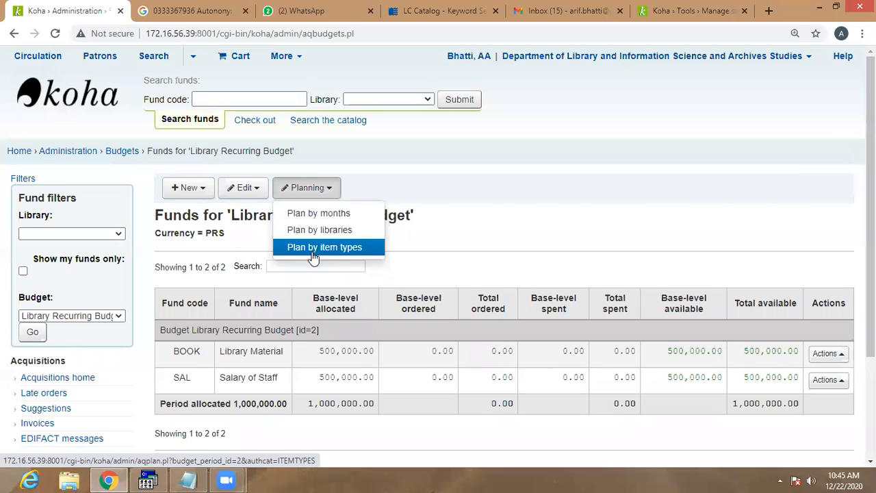
{"action": "left_click", "coordinate": [321, 215]}
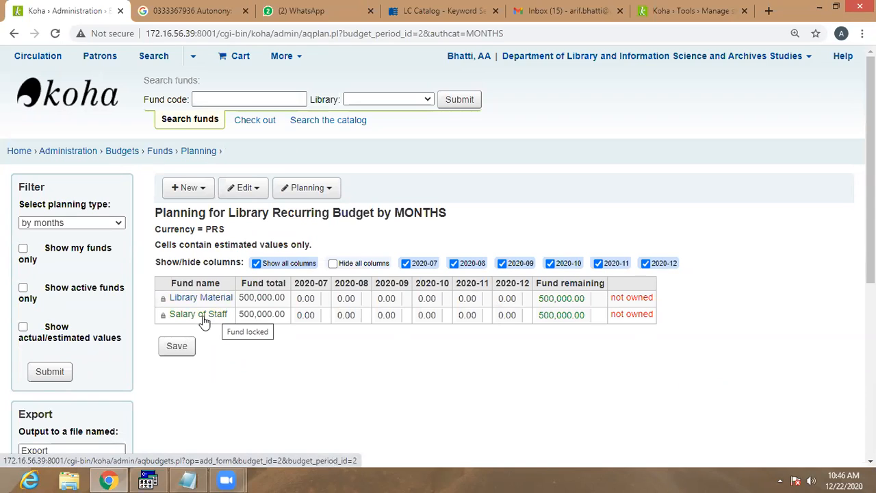
{"action": "left_click", "coordinate": [221, 316]}
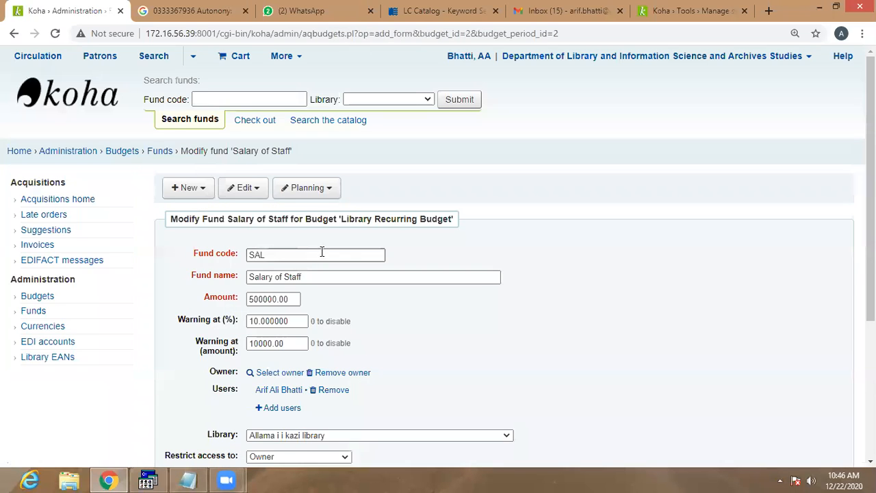
{"action": "scroll", "coordinate": [321, 252], "scroll_direction": "down", "scroll_amount": 2}
{"action": "scroll", "coordinate": [322, 253], "scroll_direction": "down", "scroll_amount": 2}
{"action": "left_click", "coordinate": [186, 397]}
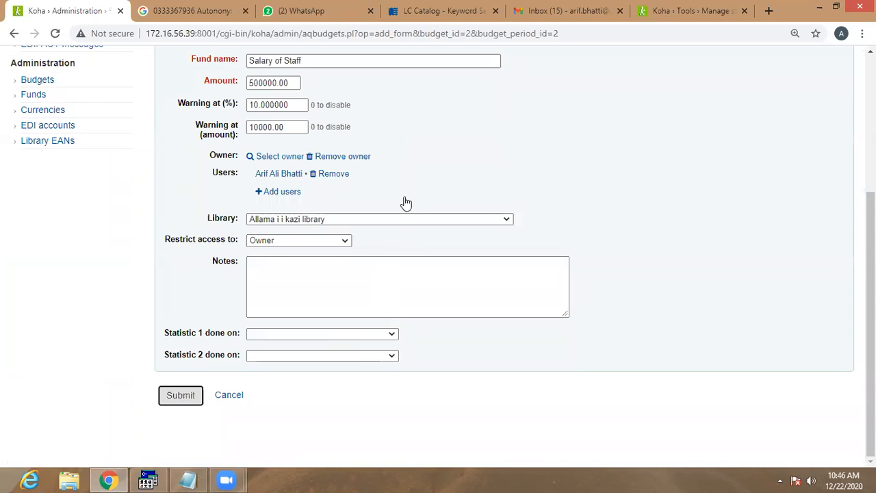
{"action": "key", "text": "Return"}
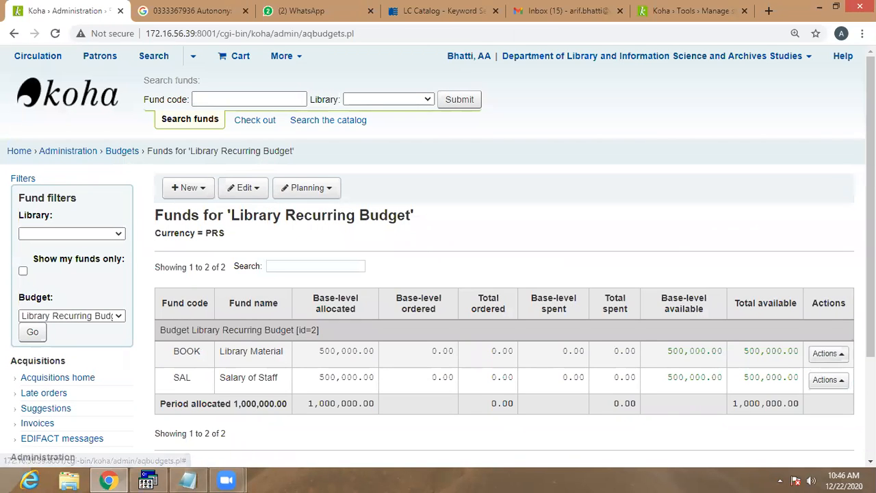
Reopen the Library Recurring Budget's planning by months and check the ownership status of its funds.
{"action": "left_click", "coordinate": [841, 385]}
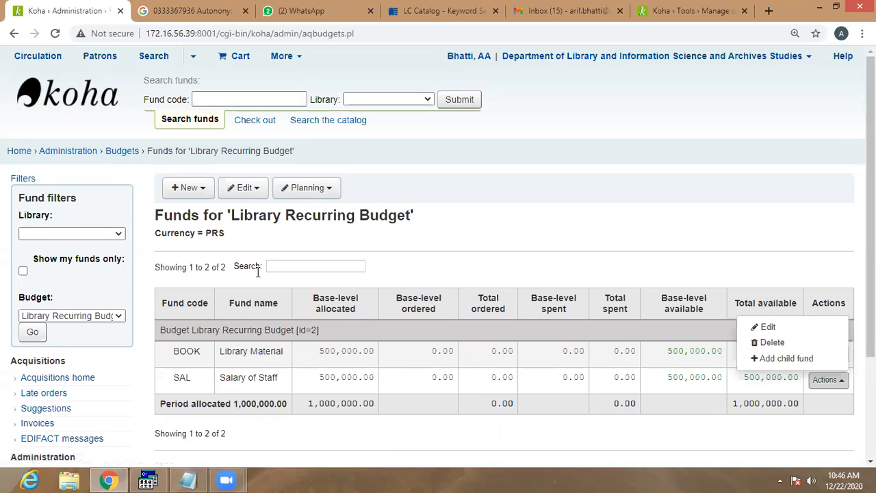
{"action": "left_click", "coordinate": [327, 196]}
{"action": "left_click", "coordinate": [327, 215]}
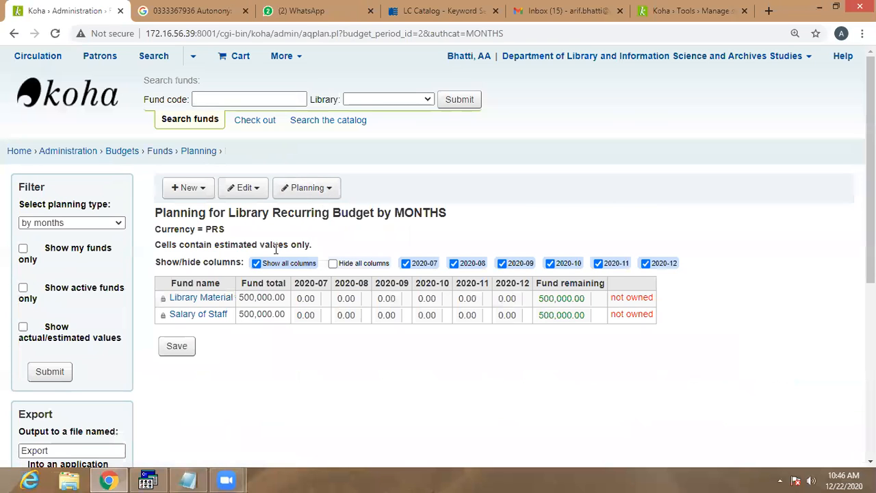
{"action": "left_click_drag", "start_coordinate": [616, 298], "coordinate": [659, 301]}
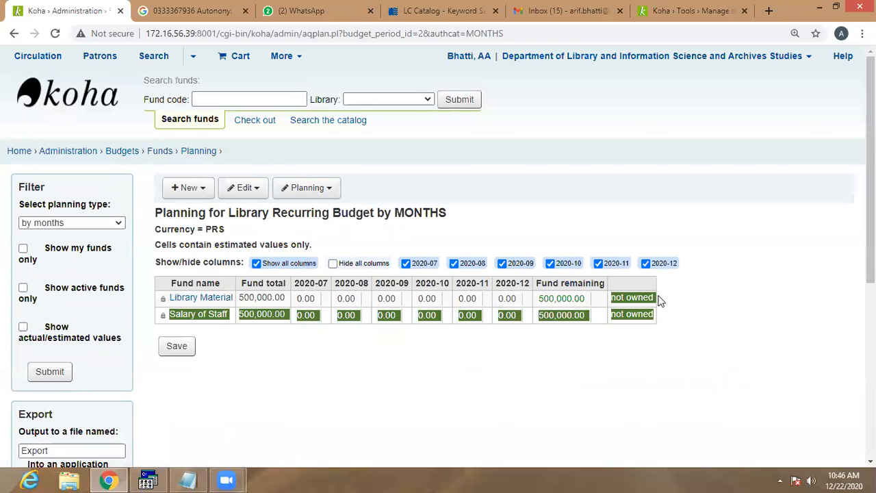
{"action": "left_click", "coordinate": [380, 299]}
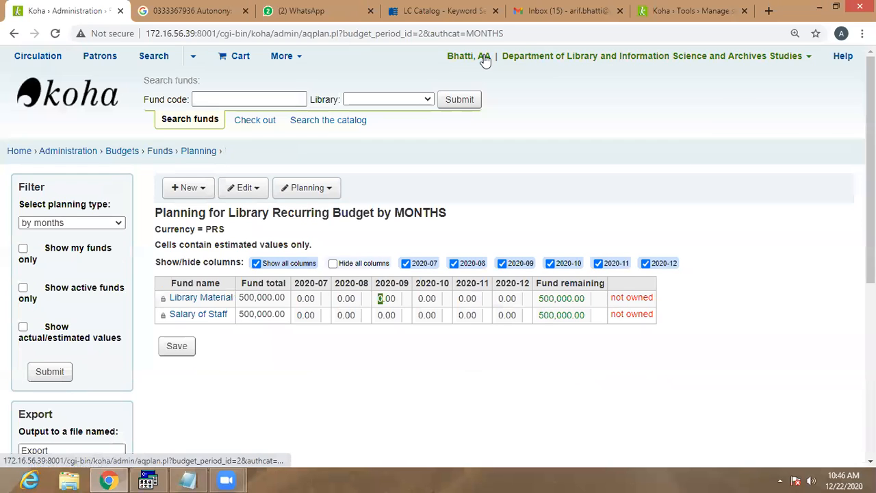
Open the Library Recurring Budget for editing and review its dates, description, total amount and active and lock settings.
{"action": "left_click", "coordinate": [250, 196]}
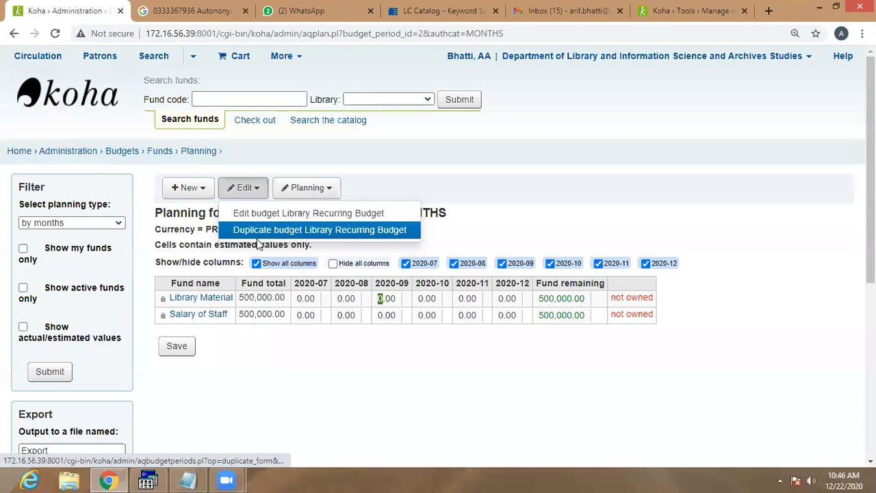
{"action": "left_click", "coordinate": [278, 215]}
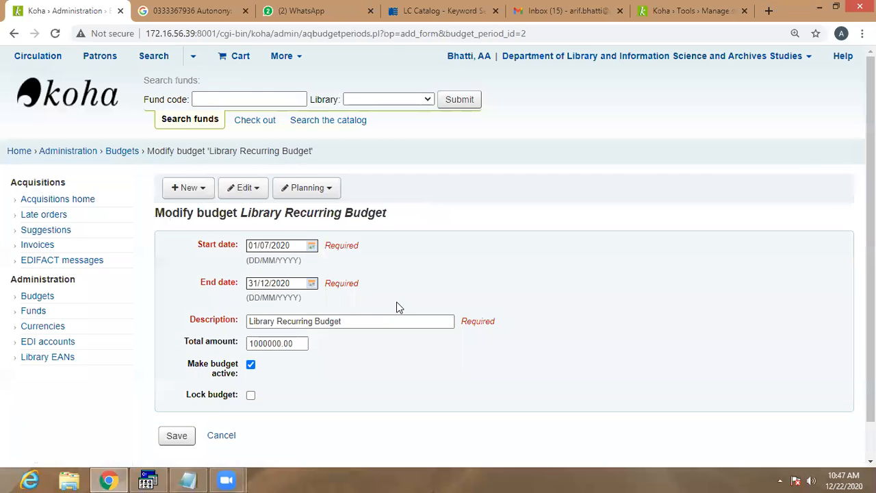
{"action": "scroll", "coordinate": [307, 346], "scroll_direction": "down", "scroll_amount": 1}
{"action": "scroll", "coordinate": [301, 343], "scroll_direction": "up", "scroll_amount": 1}
From the budgets list, open the Library Recurring Budget's Library Material fund, remove its assigned user and submit the fund.
{"action": "left_click", "coordinate": [38, 297]}
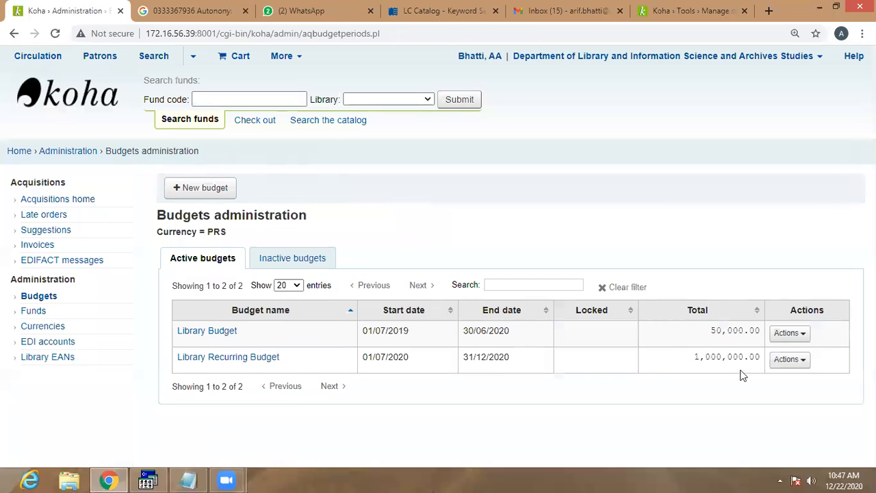
{"action": "left_click", "coordinate": [799, 360]}
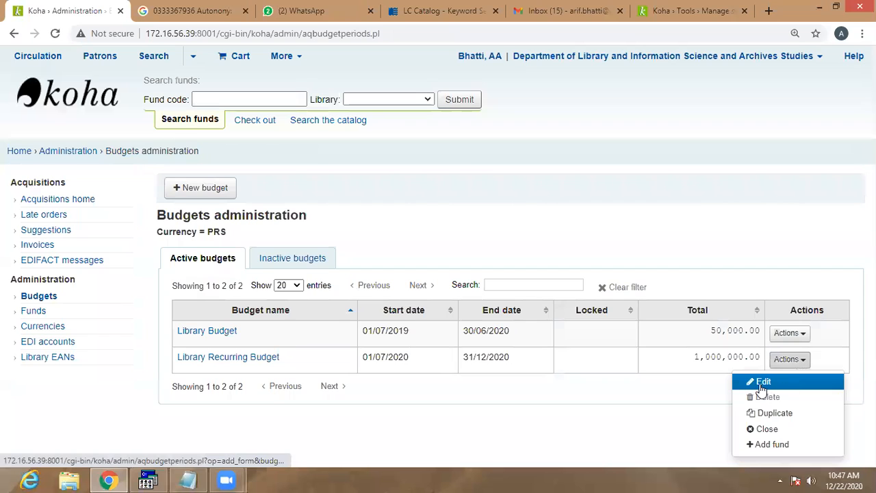
{"action": "left_click", "coordinate": [227, 358]}
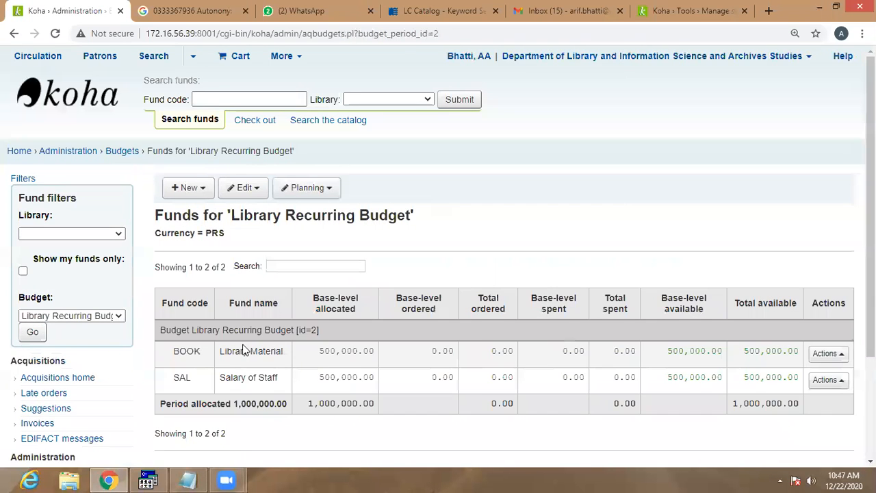
{"action": "scroll", "coordinate": [248, 351], "scroll_direction": "down", "scroll_amount": 1}
{"action": "left_click", "coordinate": [841, 291]}
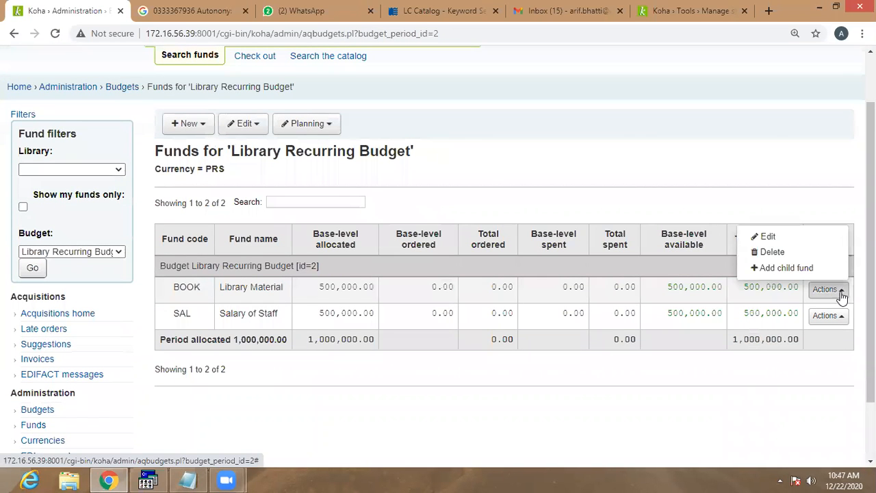
{"action": "left_click", "coordinate": [771, 251]}
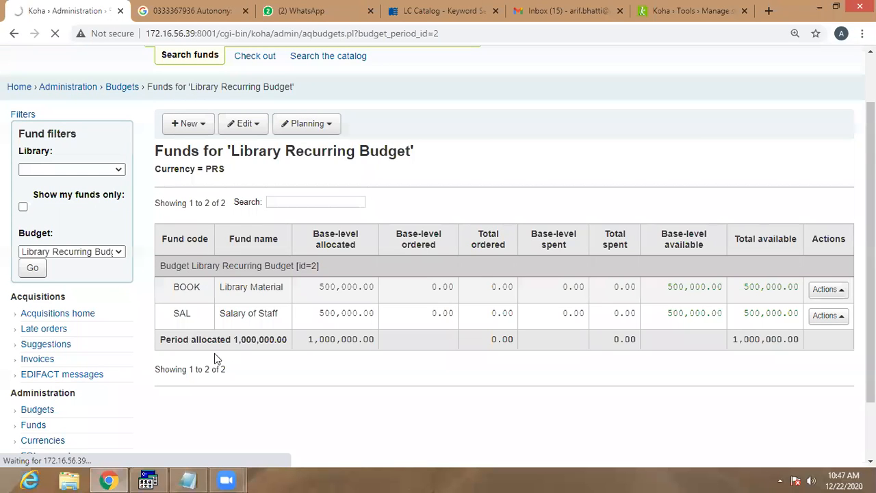
{"action": "scroll", "coordinate": [315, 257], "scroll_direction": "down", "scroll_amount": 3}
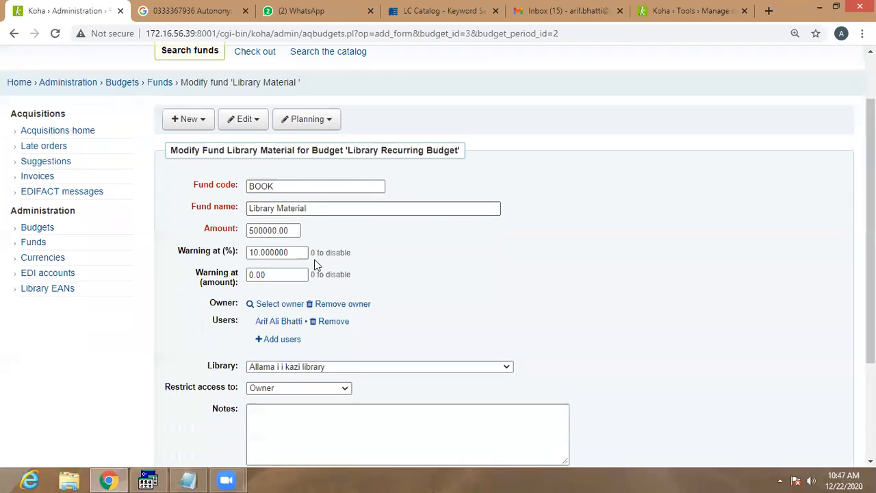
{"action": "left_click", "coordinate": [334, 262]}
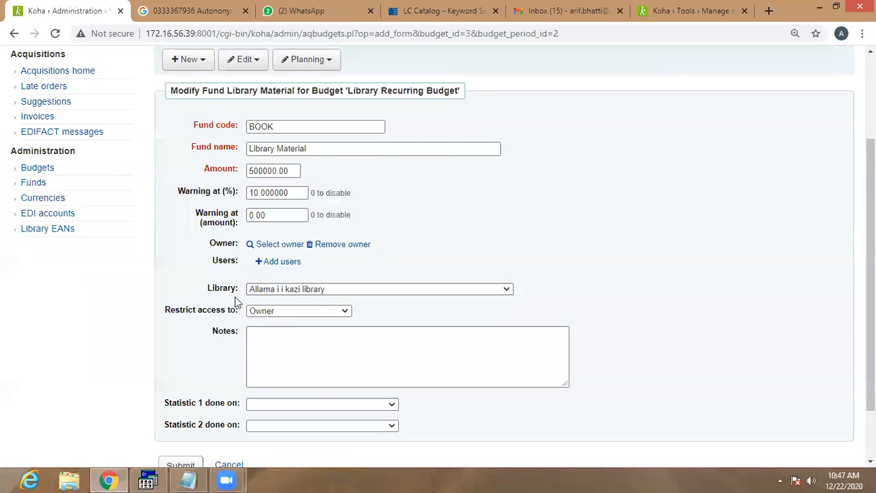
{"action": "scroll", "coordinate": [259, 289], "scroll_direction": "down", "scroll_amount": 2}
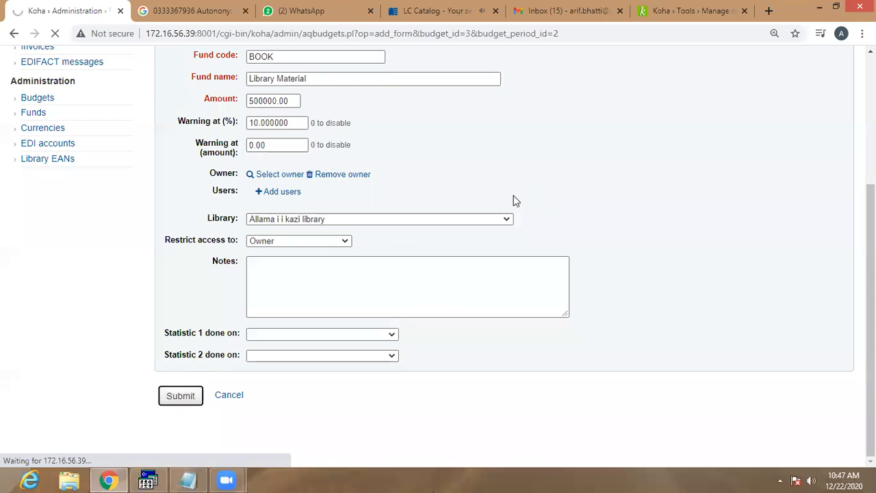
{"action": "scroll", "coordinate": [509, 202], "scroll_direction": "down", "scroll_amount": 2}
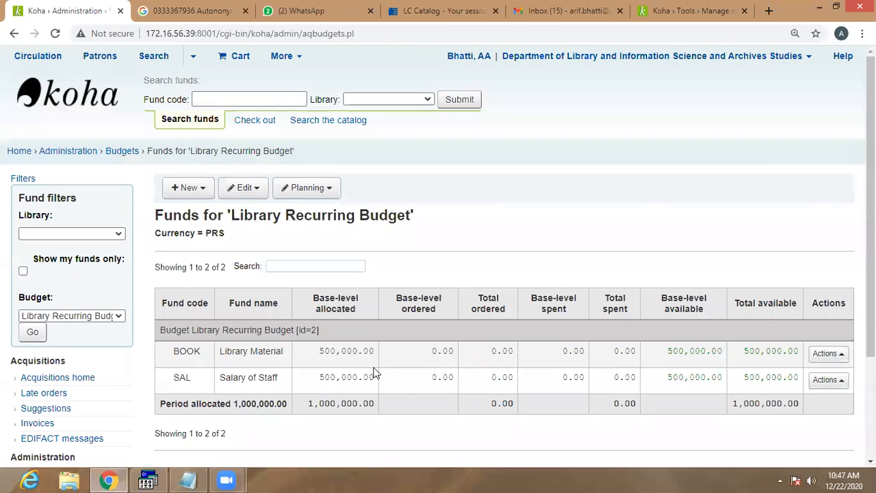
Open the Library Material fund to check its owner and users, and return to the list of all funds.
{"action": "left_click", "coordinate": [842, 358]}
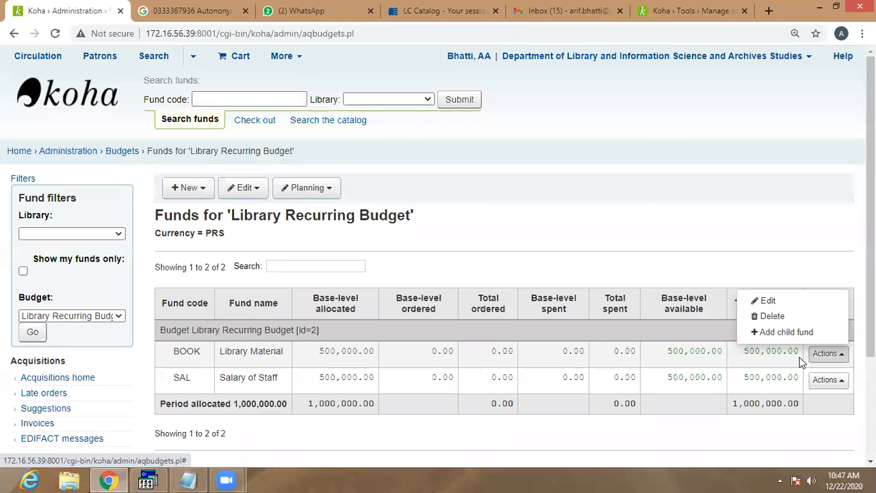
{"action": "left_click", "coordinate": [782, 305]}
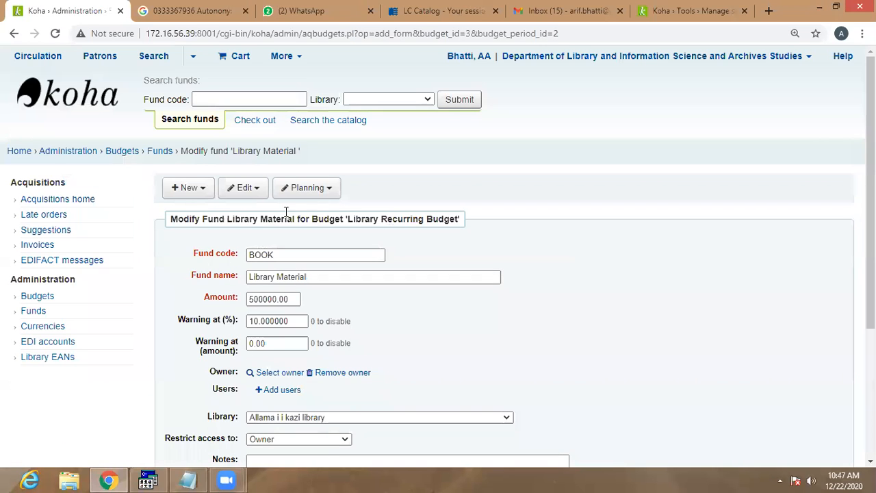
{"action": "left_click", "coordinate": [31, 312]}
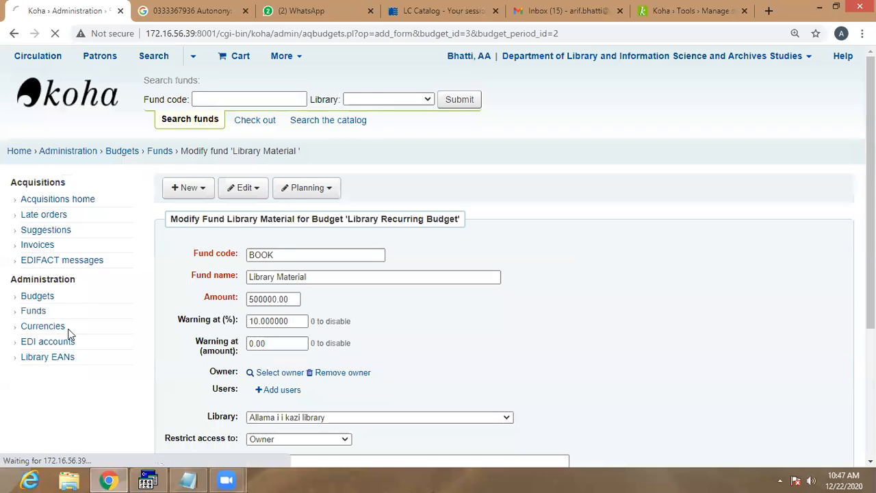
Open the Library Recurring Budget's Salary of Staff fund, remove its assigned user and submit the fund.
{"action": "scroll", "coordinate": [465, 248], "scroll_direction": "down", "scroll_amount": 2}
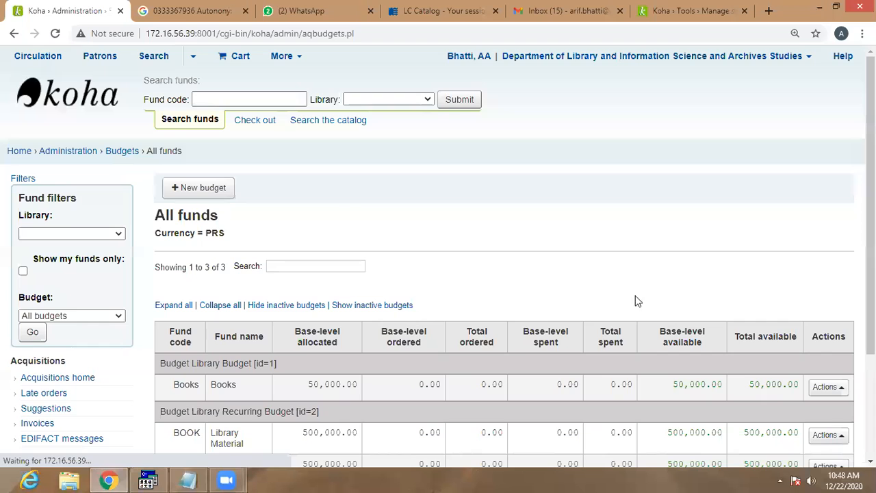
{"action": "scroll", "coordinate": [259, 391], "scroll_direction": "down", "scroll_amount": 1}
{"action": "scroll", "coordinate": [288, 366], "scroll_direction": "down", "scroll_amount": 1}
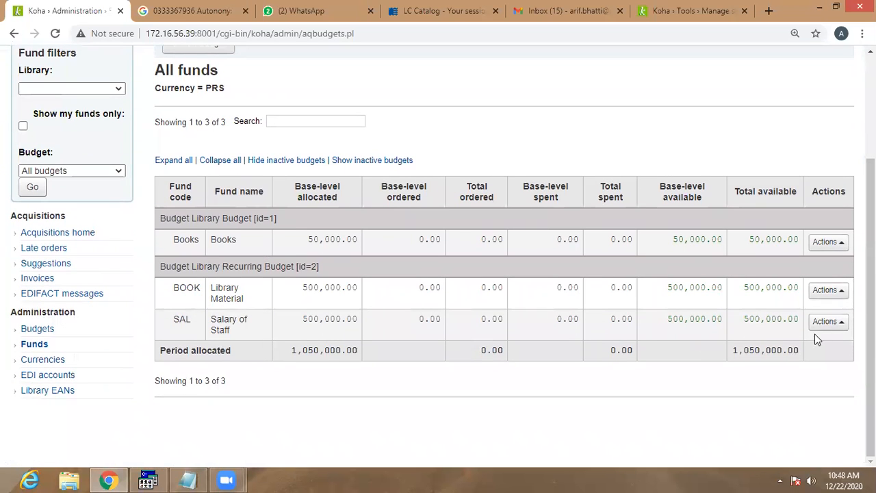
{"action": "left_click", "coordinate": [836, 323]}
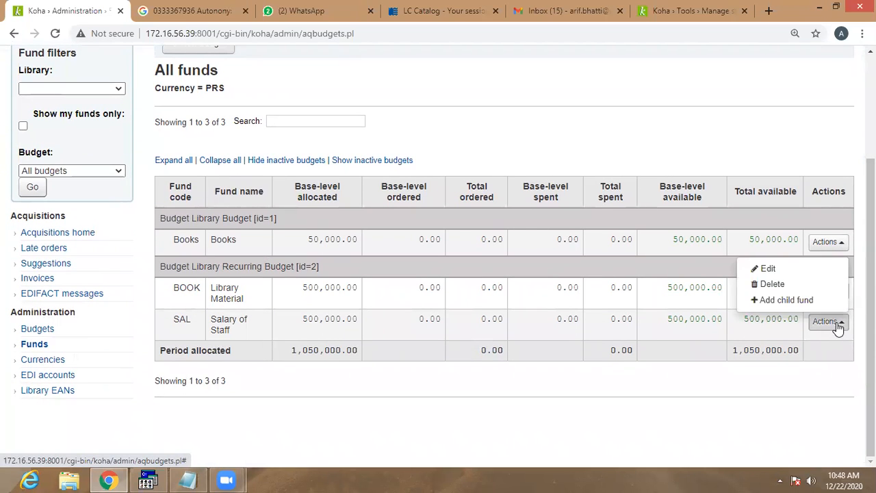
{"action": "left_click", "coordinate": [765, 271]}
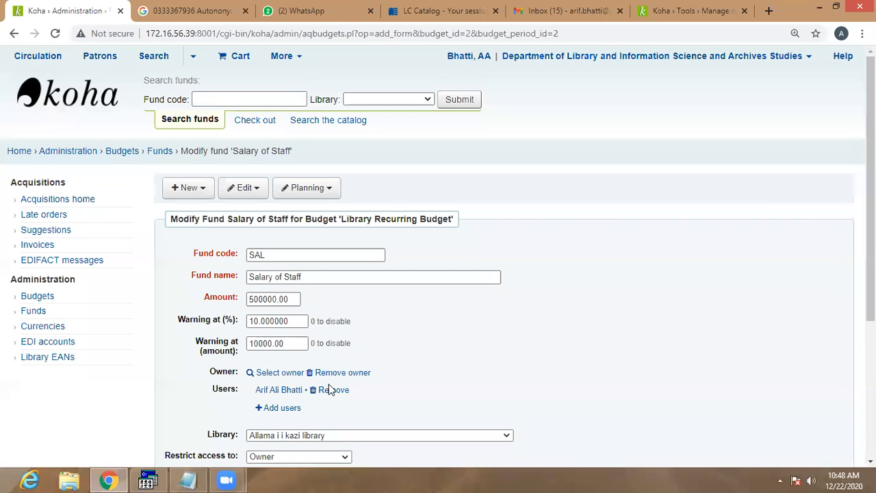
{"action": "left_click", "coordinate": [332, 390]}
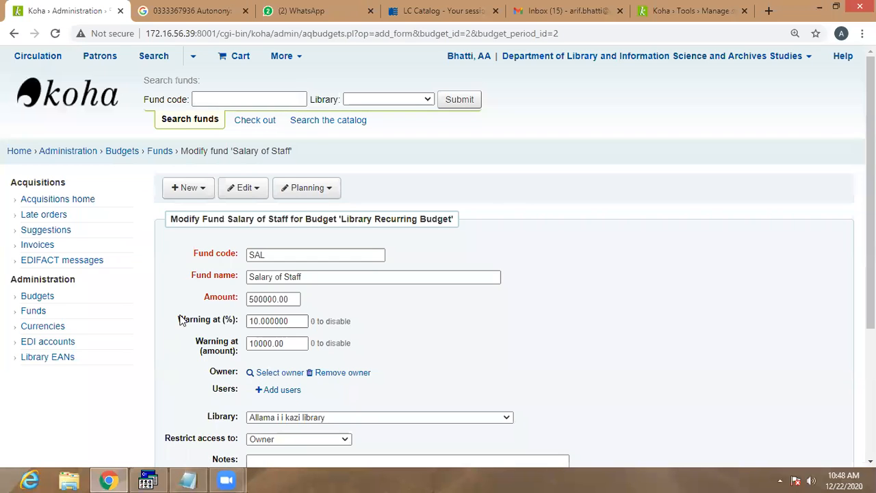
{"action": "scroll", "coordinate": [205, 342], "scroll_direction": "down", "scroll_amount": 3}
{"action": "left_click", "coordinate": [181, 395]}
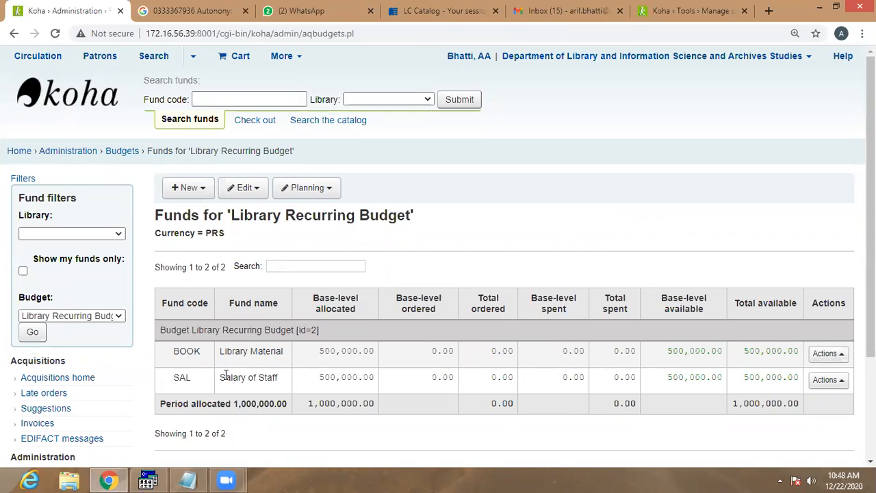
Open the Library Recurring Budget's planning by months, check the lock and ownership status of its funds, and return to the budget's funds.
{"action": "left_click", "coordinate": [329, 190]}
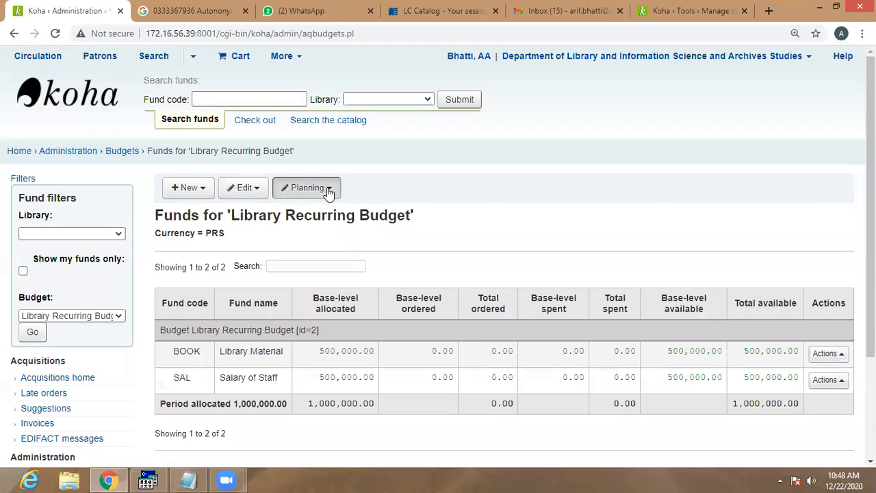
{"action": "left_click", "coordinate": [324, 214]}
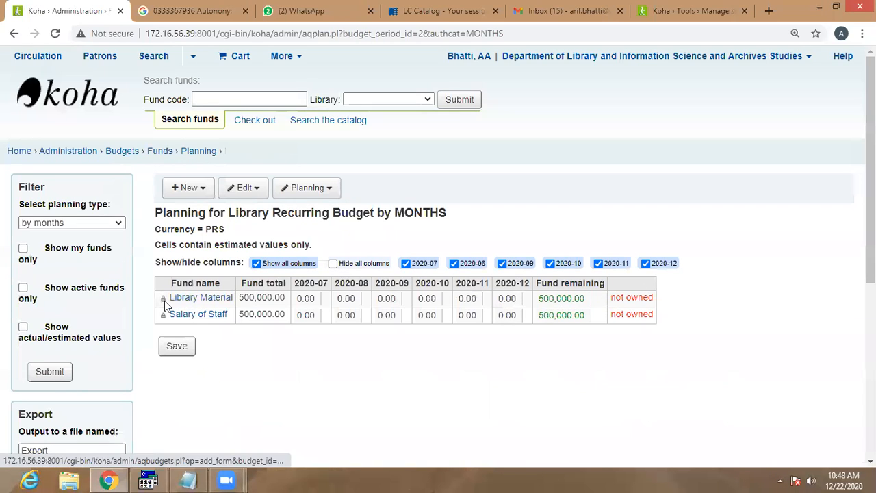
{"action": "mouse_move", "coordinate": [163, 301]}
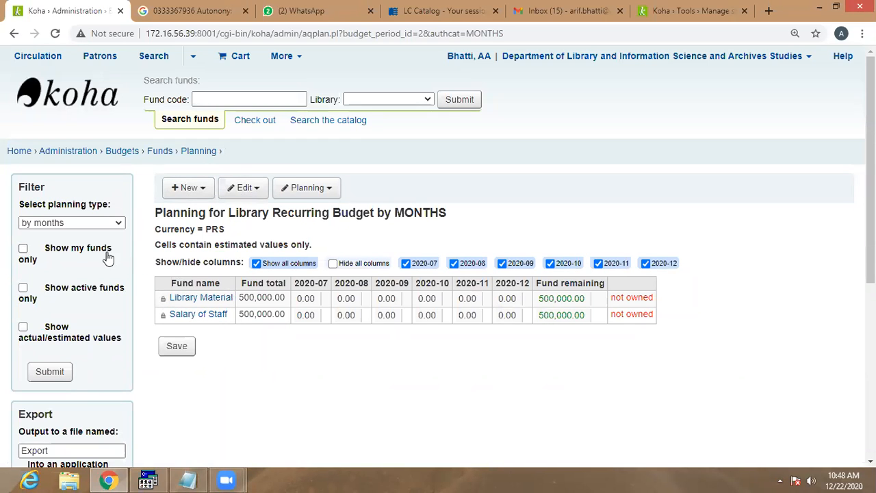
{"action": "scroll", "coordinate": [107, 256], "scroll_direction": "down", "scroll_amount": 2}
{"action": "scroll", "coordinate": [116, 249], "scroll_direction": "up", "scroll_amount": 2}
{"action": "left_click", "coordinate": [160, 152]}
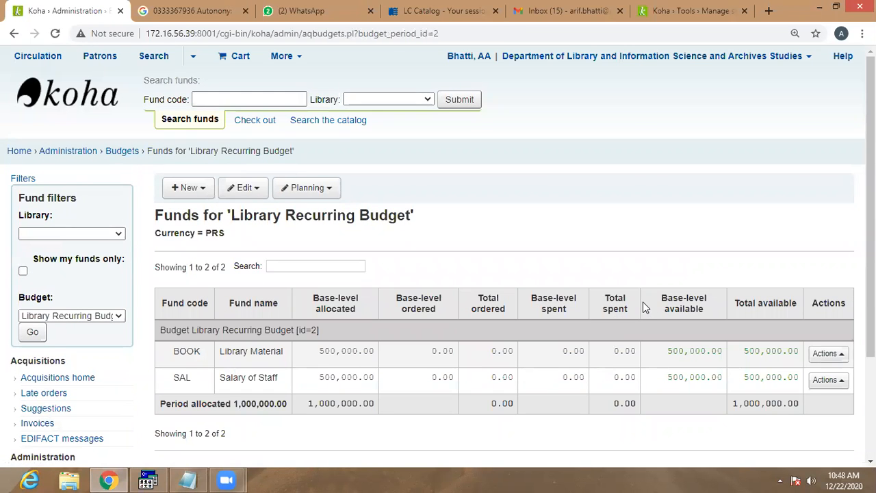
Open the form for adding a child fund under Library Material, review its fields and leave it without entering anything.
{"action": "scroll", "coordinate": [348, 400], "scroll_direction": "down", "scroll_amount": 3}
{"action": "scroll", "coordinate": [320, 387], "scroll_direction": "up", "scroll_amount": 3}
{"action": "left_click", "coordinate": [827, 354]}
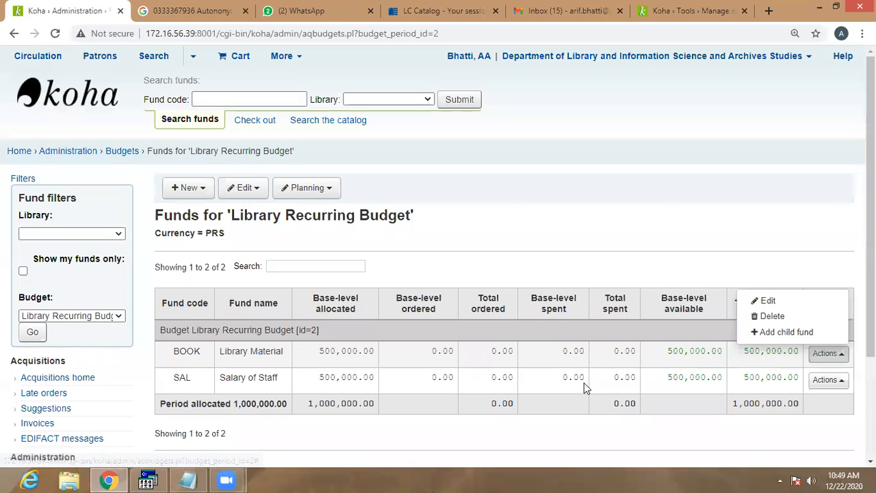
{"action": "left_click", "coordinate": [191, 353]}
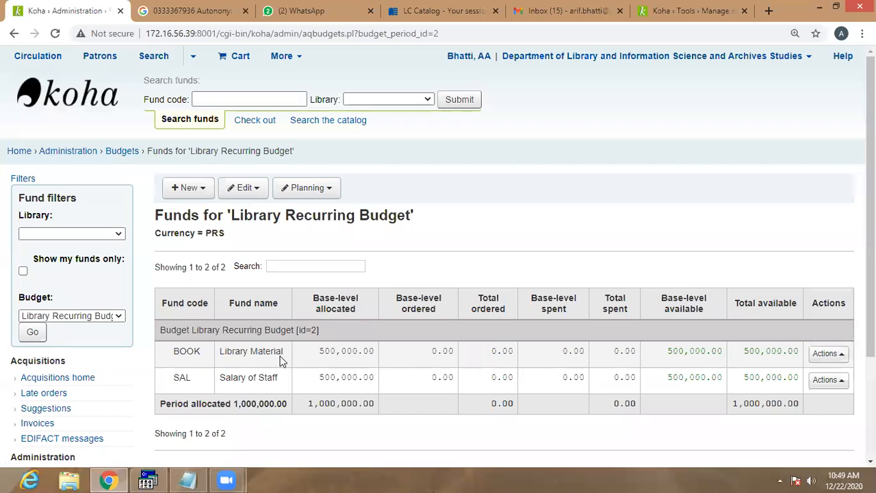
{"action": "left_click", "coordinate": [839, 355]}
{"action": "left_click", "coordinate": [787, 332]}
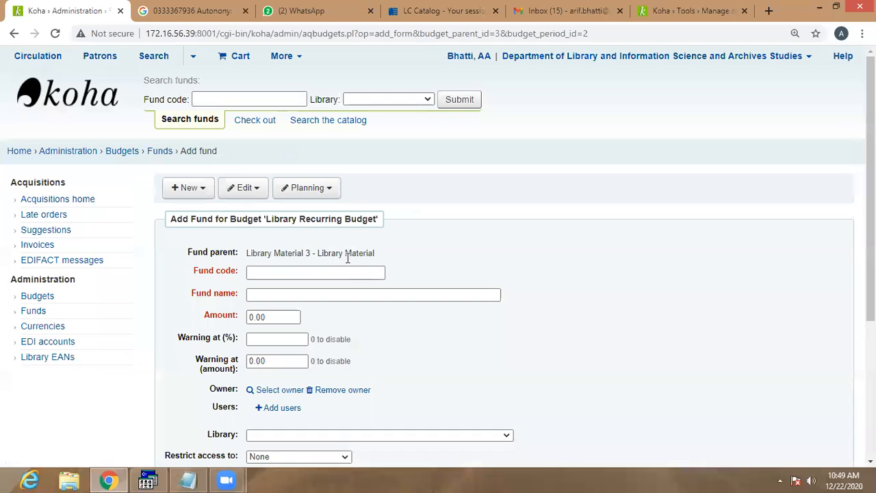
{"action": "scroll", "coordinate": [346, 257], "scroll_direction": "down", "scroll_amount": 1}
{"action": "left_click", "coordinate": [259, 208]}
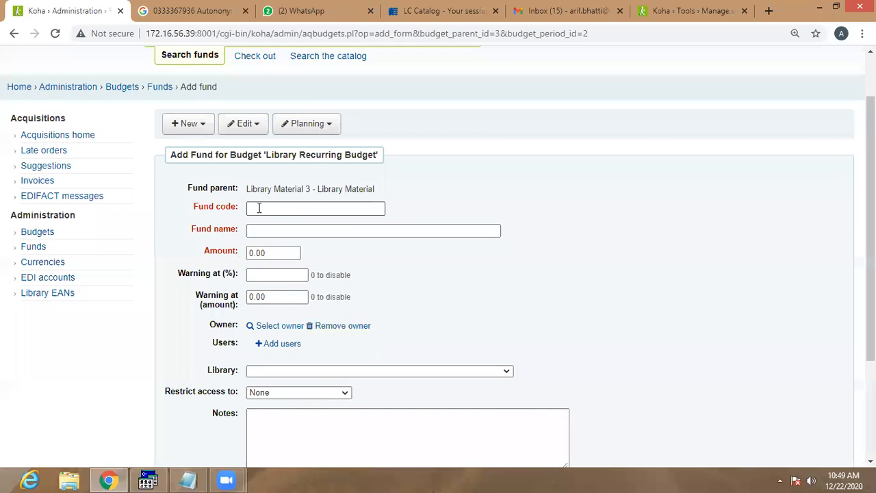
{"action": "left_click", "coordinate": [294, 209]}
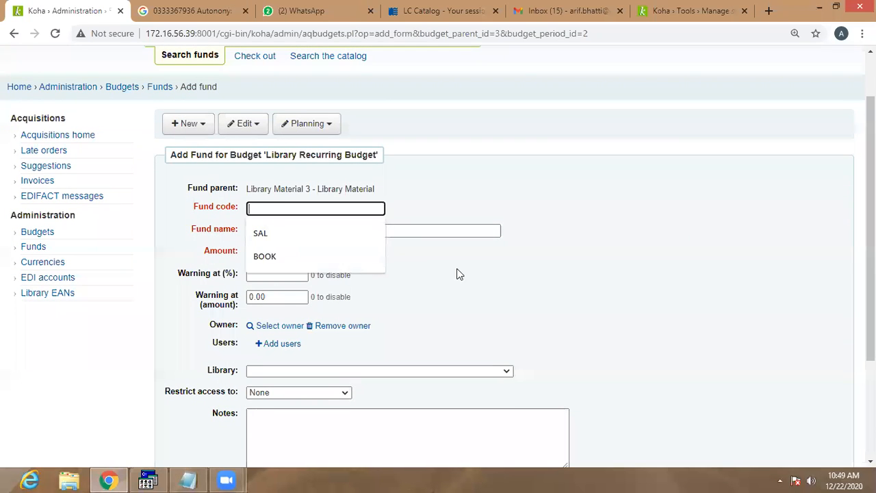
{"action": "left_click", "coordinate": [575, 224]}
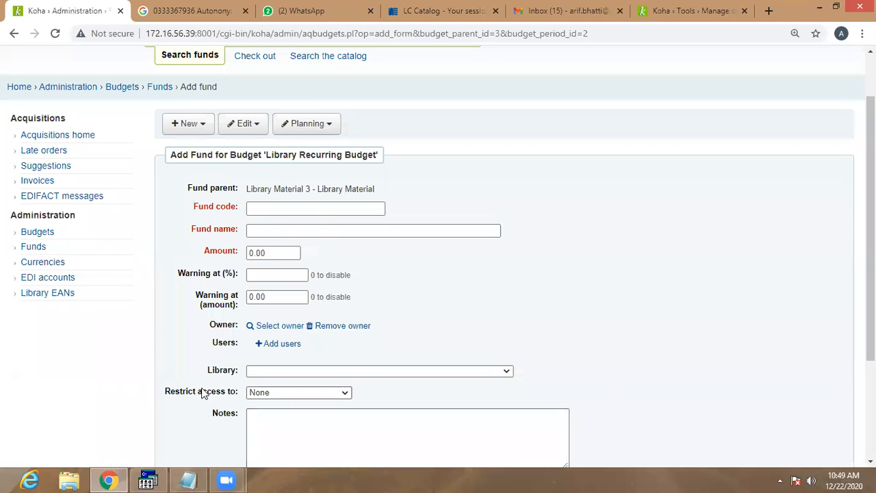
{"action": "left_click", "coordinate": [40, 249]}
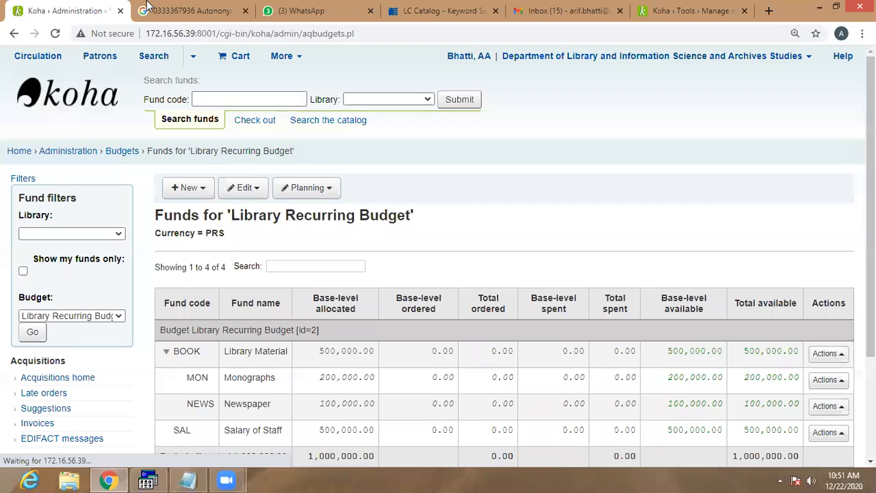
Start a child fund under Library Material with fund code PER, fund name Periodicals and amount 250000.
{"action": "scroll", "coordinate": [369, 320], "scroll_direction": "down", "scroll_amount": 1}
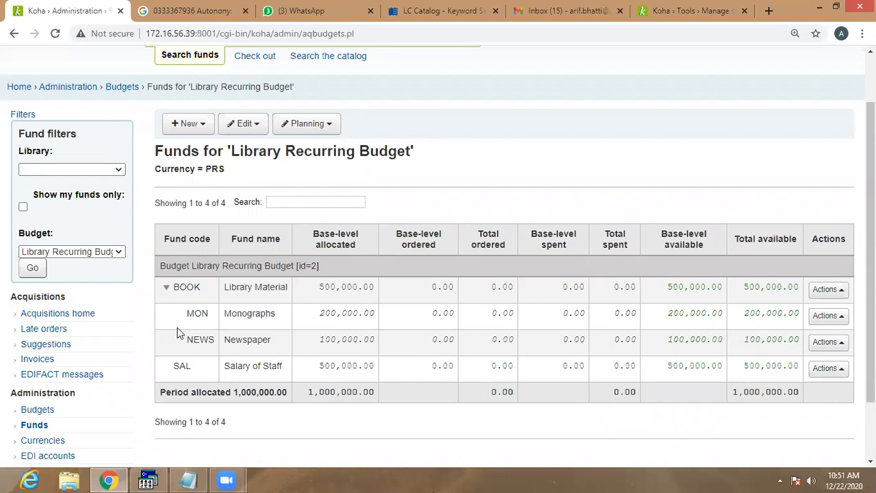
{"action": "left_click", "coordinate": [842, 293]}
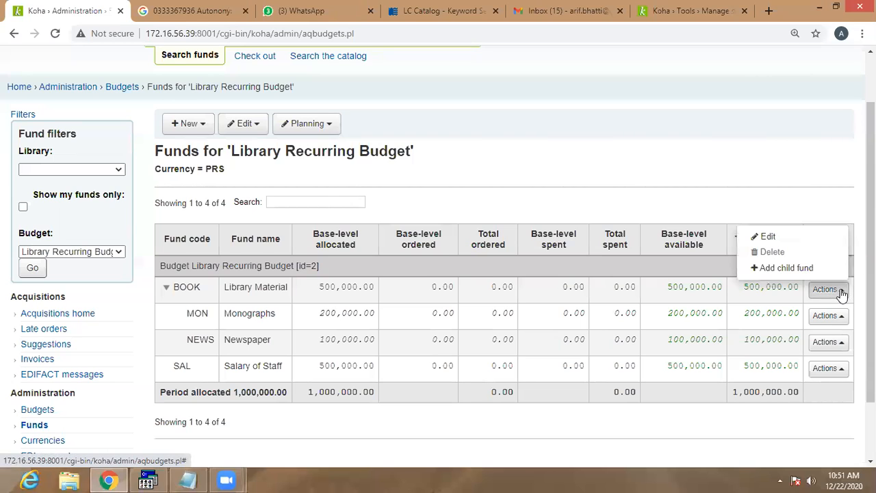
{"action": "left_click", "coordinate": [770, 268]}
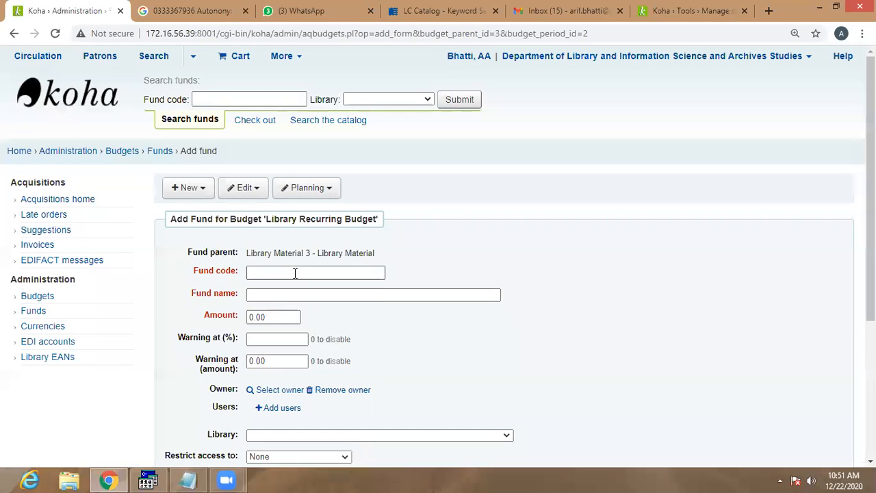
{"action": "left_click", "coordinate": [279, 274]}
{"action": "type", "text": "Per"}
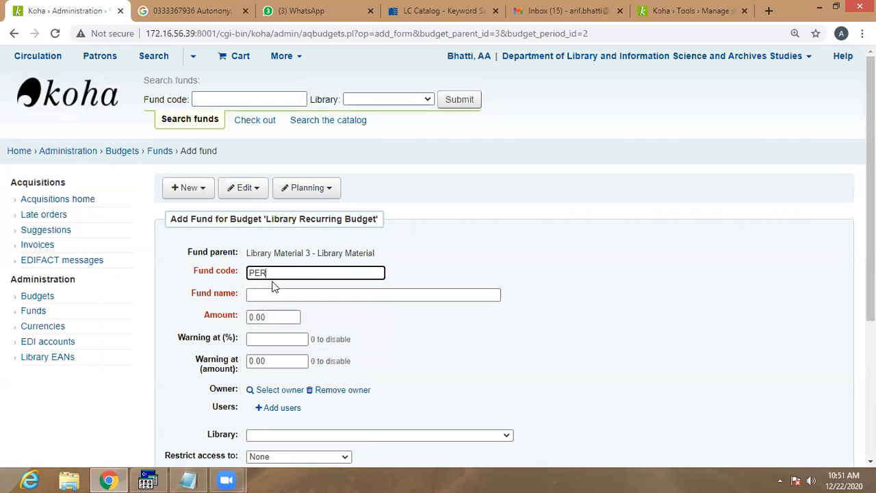
{"action": "left_click", "coordinate": [275, 293]}
{"action": "key", "text": "Escape"}
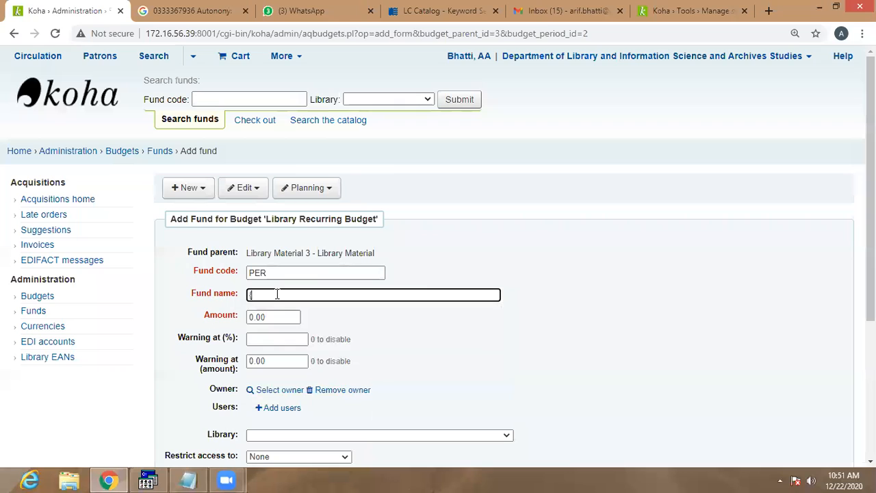
{"action": "type", "text": "Pero"}
{"action": "key", "text": "BackSpace"}
{"action": "type", "text": "iodicals"}
{"action": "key", "text": "Tab"}
{"action": "type", "text": "250"}
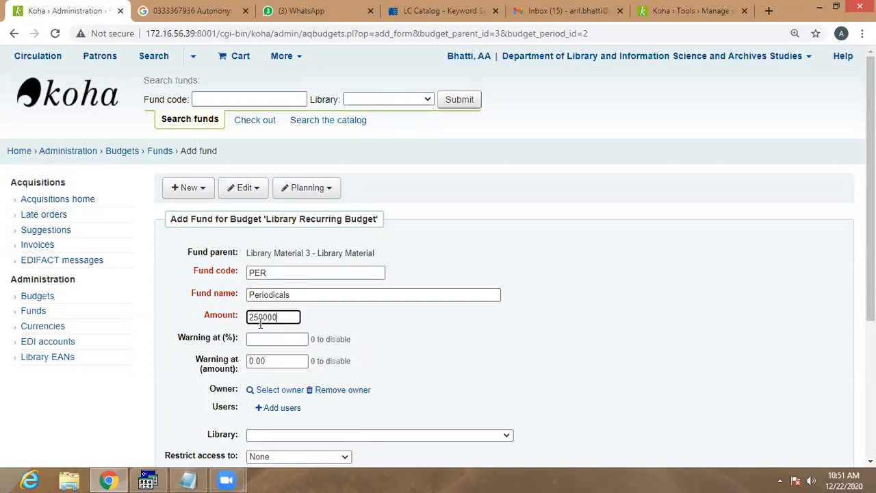
Assign the Periodicals fund to the Allama i i kazi library and try to submit it.
{"action": "scroll", "coordinate": [258, 326], "scroll_direction": "down", "scroll_amount": 2}
{"action": "left_click", "coordinate": [272, 308]}
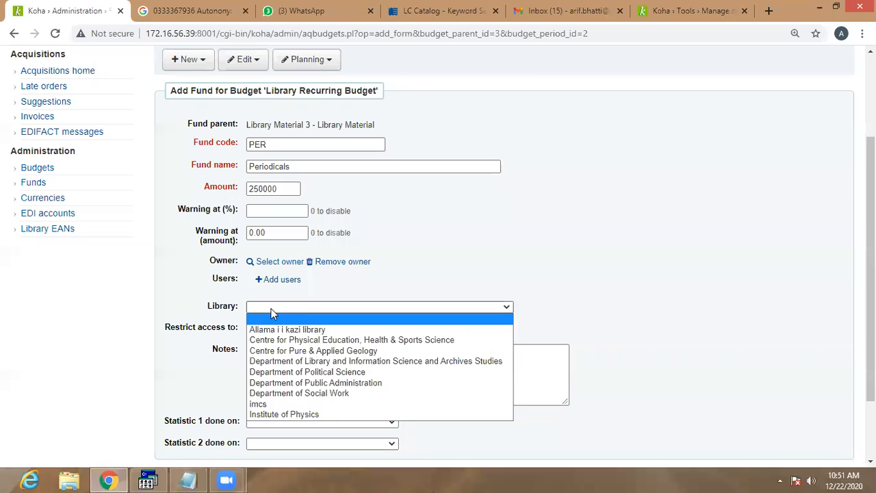
{"action": "left_click", "coordinate": [277, 331]}
{"action": "scroll", "coordinate": [269, 333], "scroll_direction": "down", "scroll_amount": 2}
{"action": "left_click", "coordinate": [180, 397]}
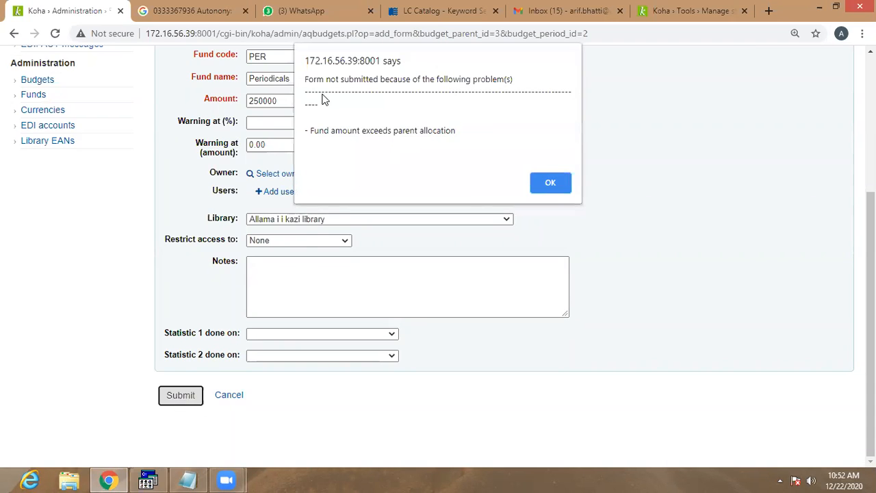
{"action": "left_click", "coordinate": [535, 184]}
Set the Periodicals fund's amount to 200000, submit the fund and review the Library Recurring Budget's funds list.
{"action": "scroll", "coordinate": [276, 141], "scroll_direction": "up", "scroll_amount": 2}
{"action": "left_click", "coordinate": [276, 206]}
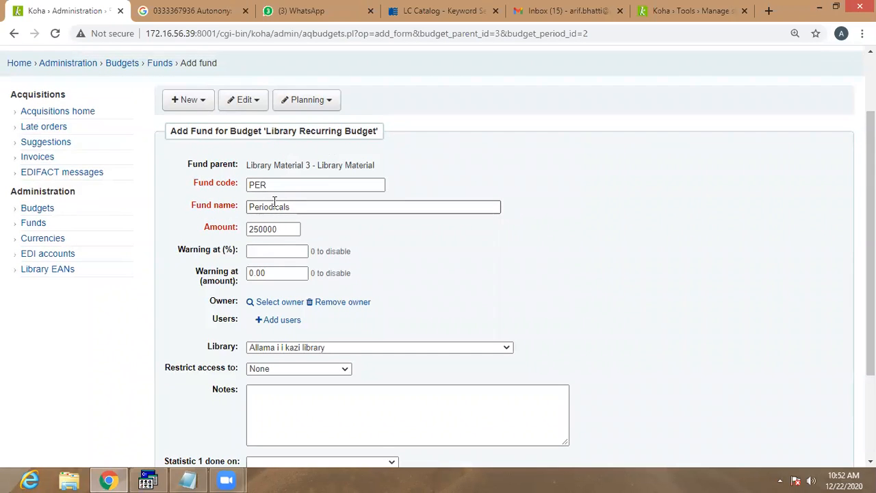
{"action": "left_click", "coordinate": [275, 230]}
{"action": "left_click", "coordinate": [284, 229]}
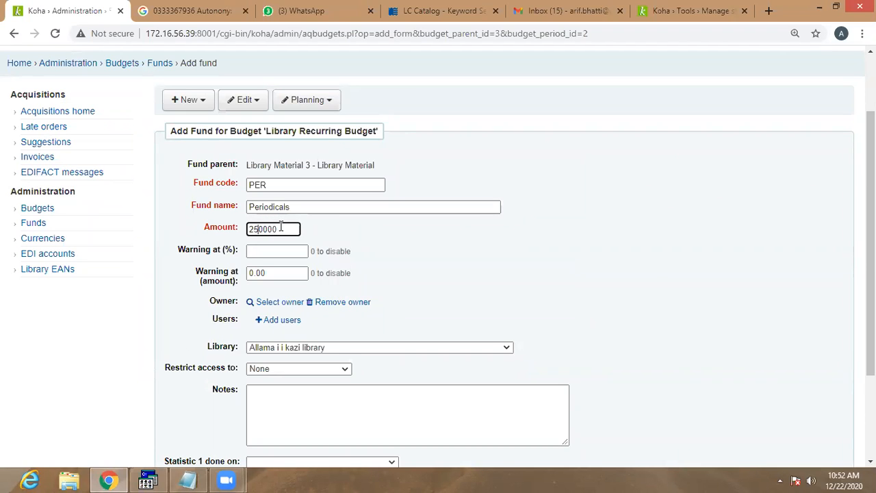
{"action": "scroll", "coordinate": [301, 243], "scroll_direction": "down", "scroll_amount": 3}
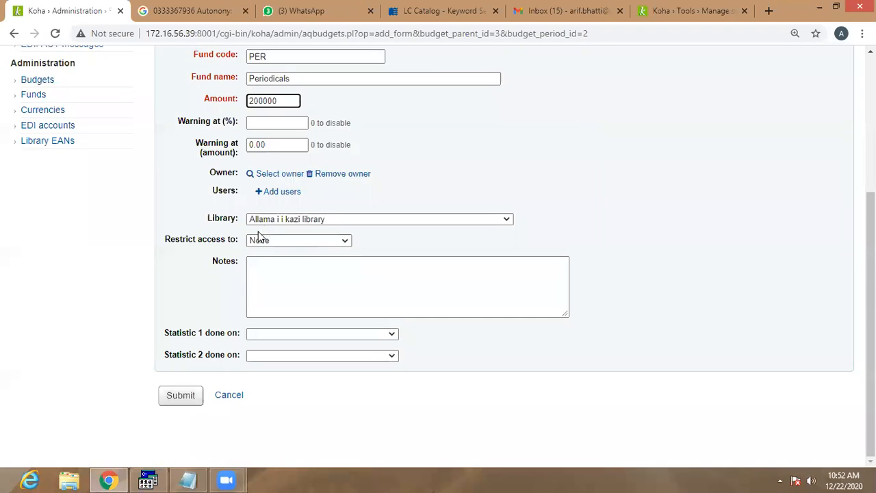
{"action": "left_click", "coordinate": [172, 397]}
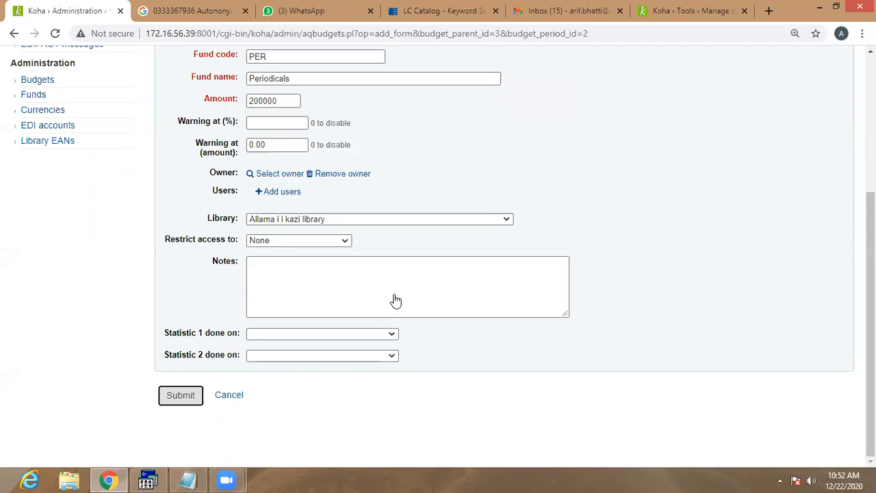
{"action": "key", "text": "space"}
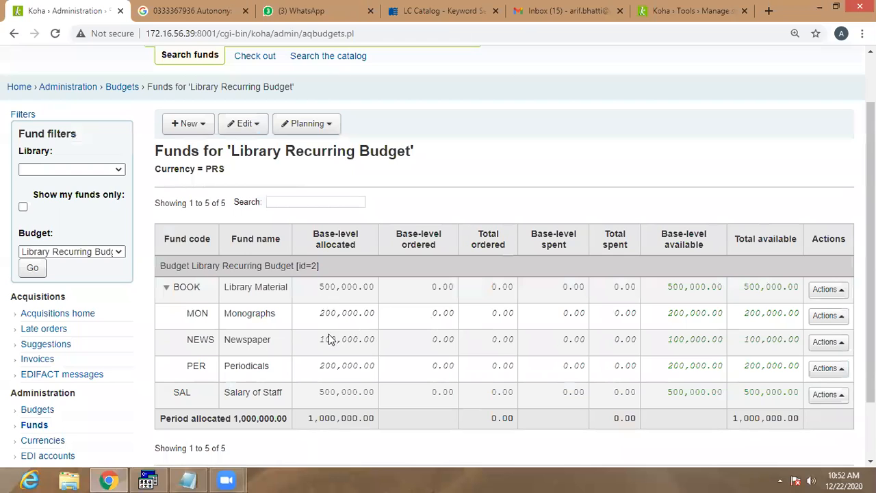
{"action": "scroll", "coordinate": [312, 338], "scroll_direction": "down", "scroll_amount": 2}
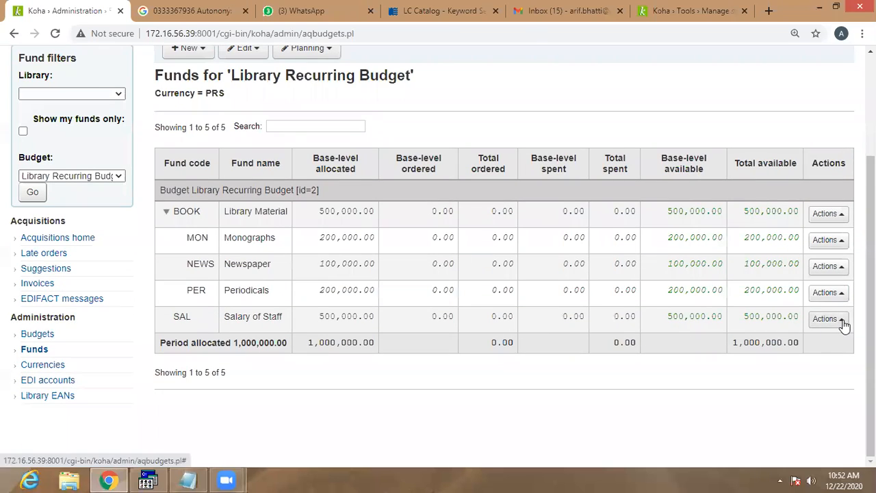
{"action": "scroll", "coordinate": [422, 280], "scroll_direction": "up", "scroll_amount": 3}
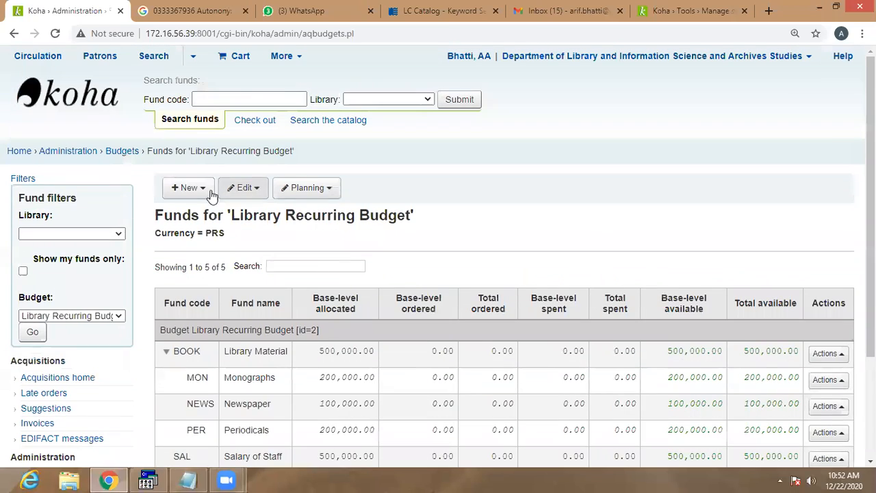
Plan the Library Recurring Budget by months, auto-filling the Monographs, Newspaper and Periodicals rows, and save the plan.
{"action": "left_click", "coordinate": [244, 187]}
{"action": "left_click", "coordinate": [321, 188]}
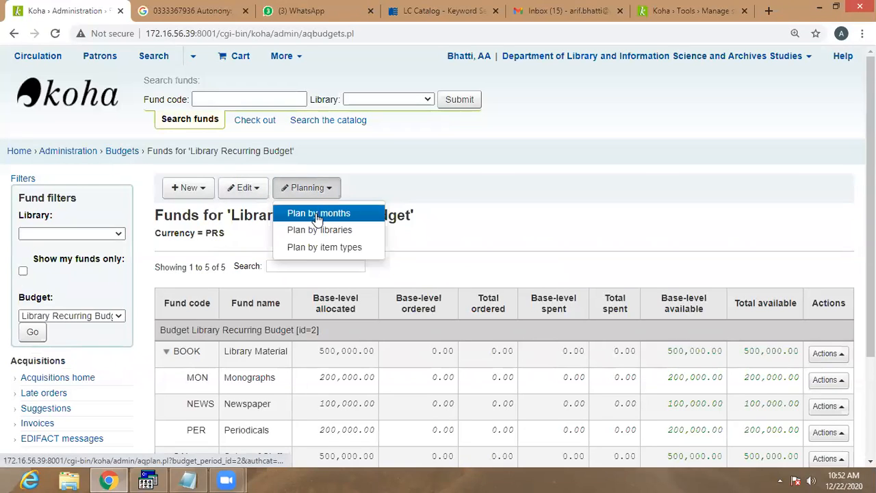
{"action": "left_click", "coordinate": [317, 215]}
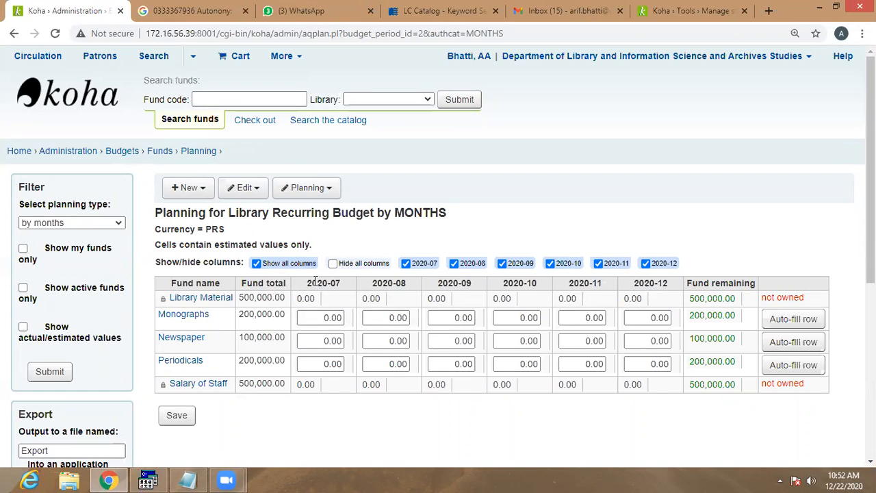
{"action": "left_click_drag", "start_coordinate": [306, 283], "coordinate": [517, 283]}
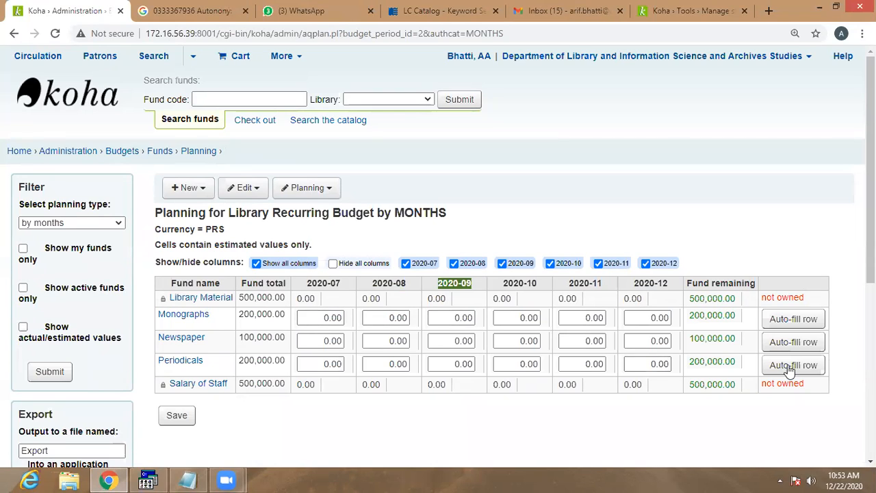
{"action": "left_click", "coordinate": [807, 322]}
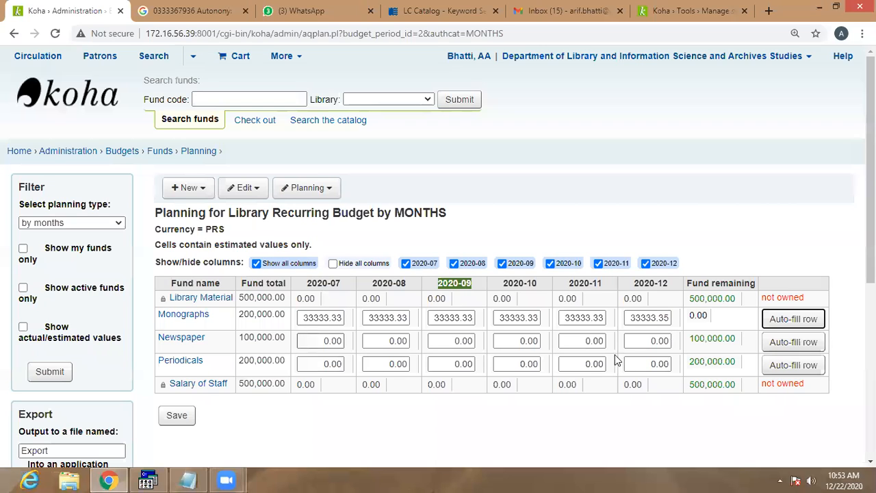
{"action": "left_click", "coordinate": [796, 342]}
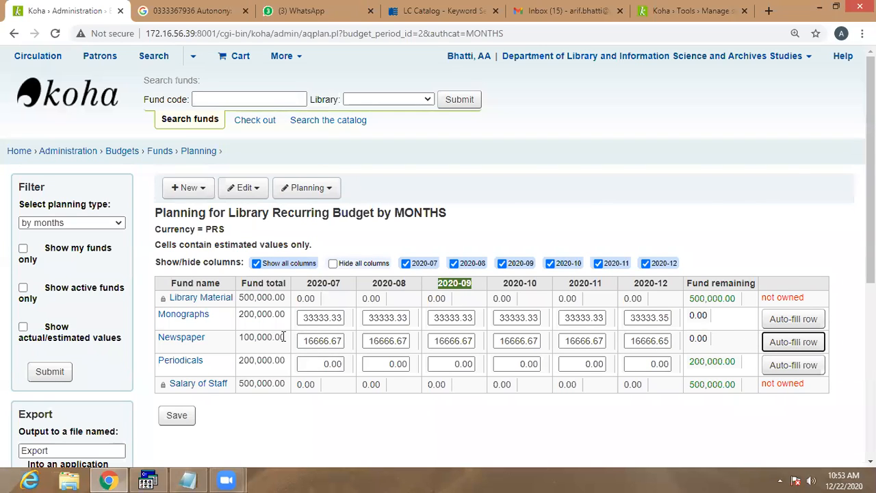
{"action": "left_click", "coordinate": [801, 366]}
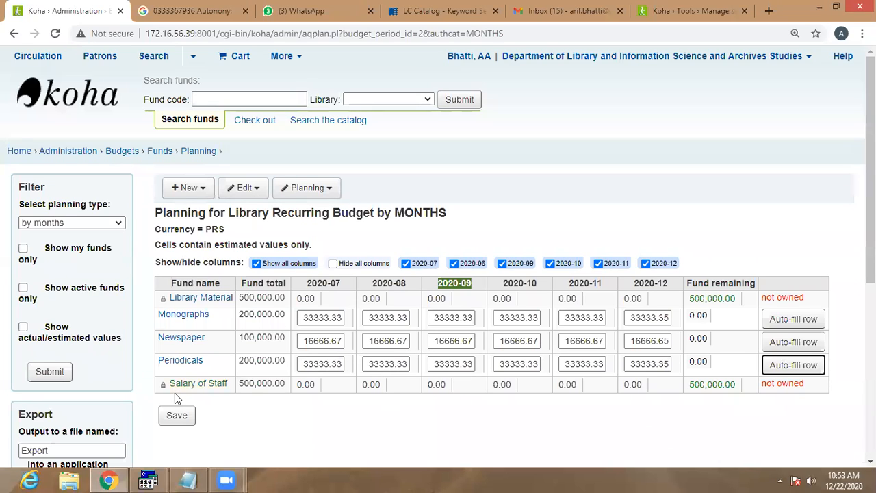
{"action": "left_click", "coordinate": [175, 412]}
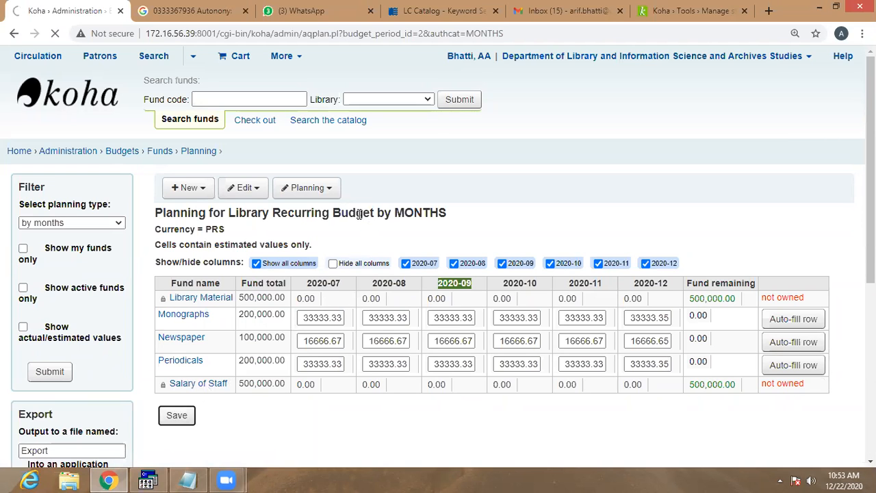
Review the monthly planning table, return to the funds list and look over the Library Recurring Budget's funds.
{"action": "scroll", "coordinate": [523, 240], "scroll_direction": "down", "scroll_amount": 2}
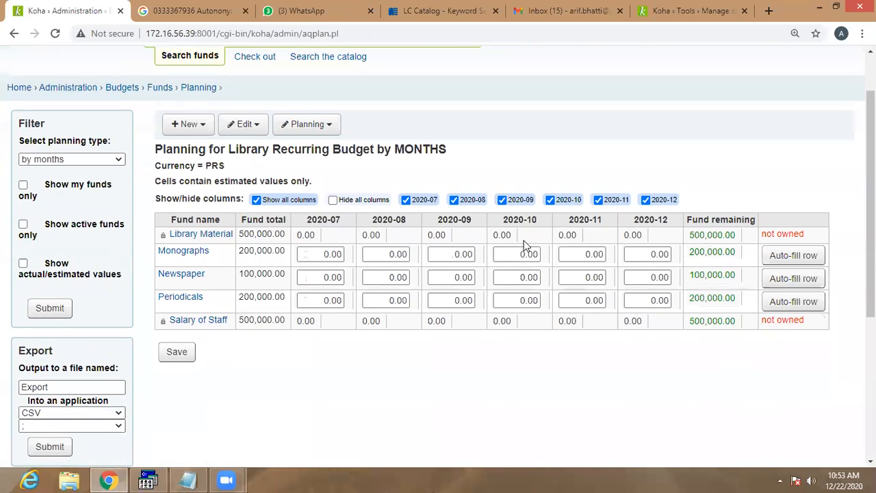
{"action": "scroll", "coordinate": [209, 173], "scroll_direction": "up", "scroll_amount": 2}
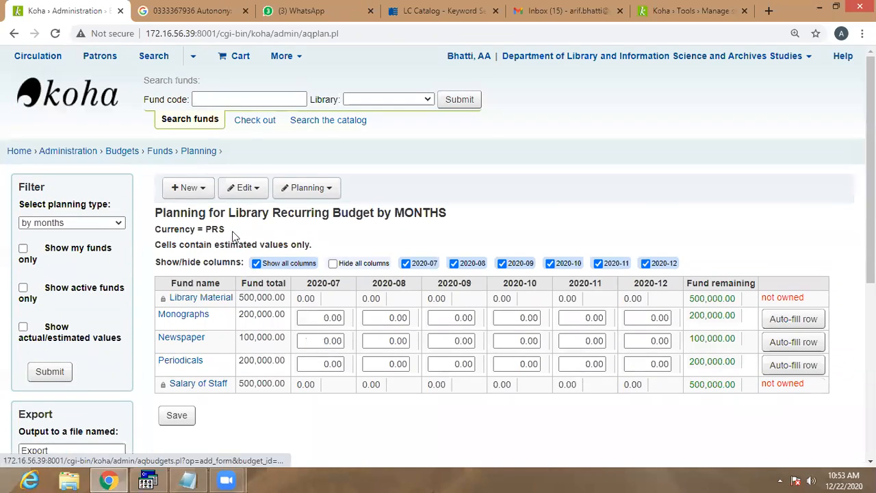
{"action": "scroll", "coordinate": [82, 380], "scroll_direction": "down", "scroll_amount": 3}
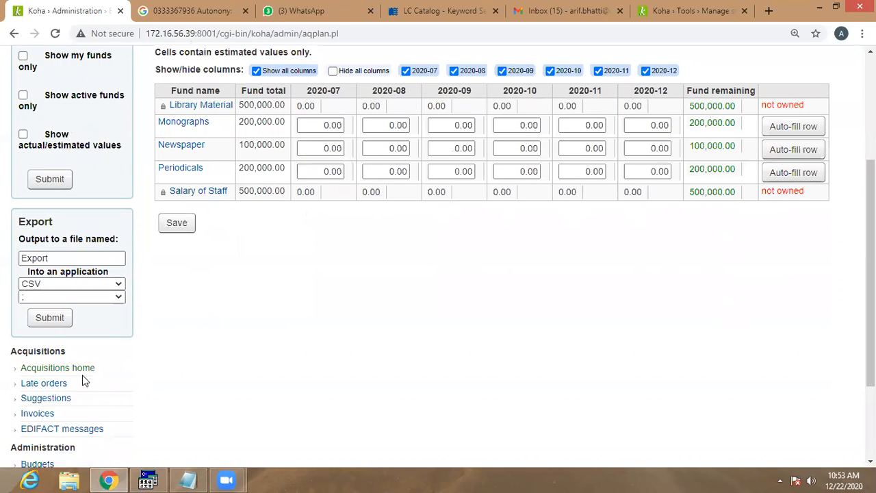
{"action": "scroll", "coordinate": [94, 308], "scroll_direction": "up", "scroll_amount": 2}
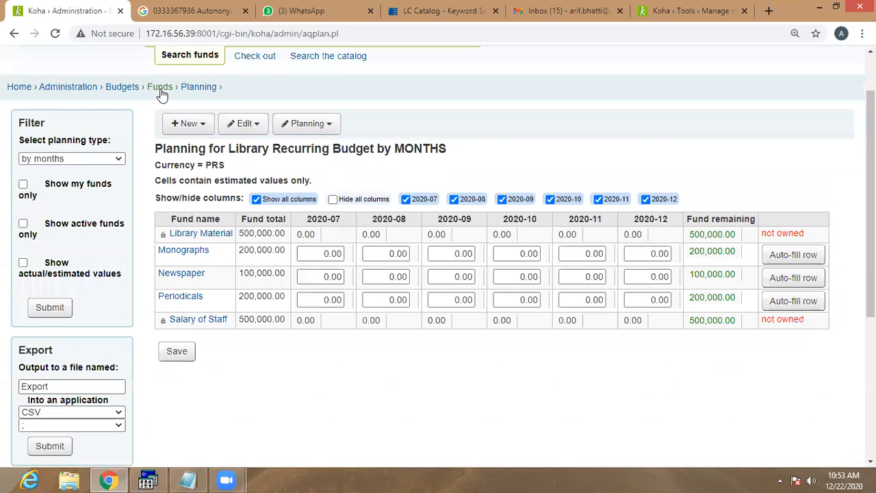
{"action": "left_click", "coordinate": [160, 87]}
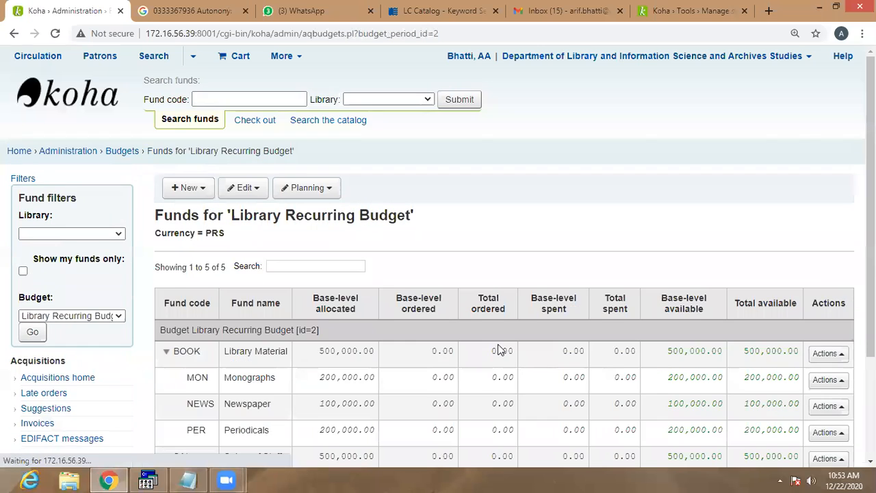
{"action": "scroll", "coordinate": [500, 351], "scroll_direction": "down", "scroll_amount": 2}
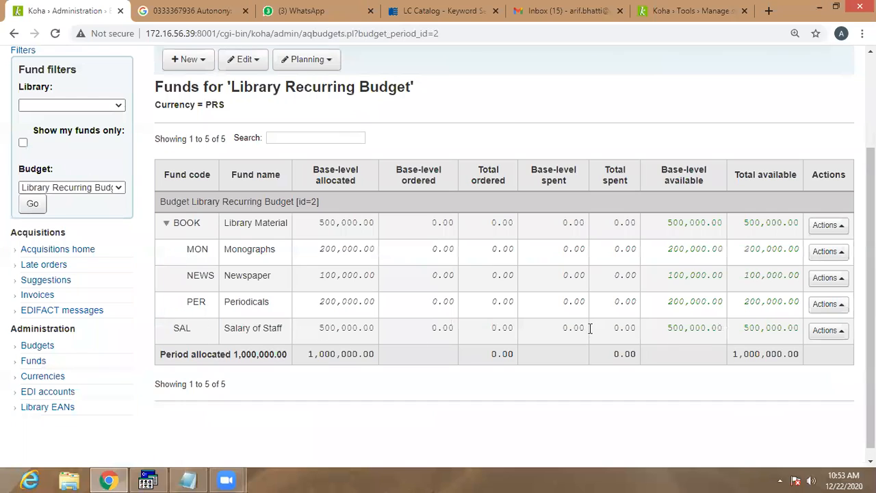
{"action": "left_click", "coordinate": [840, 333]}
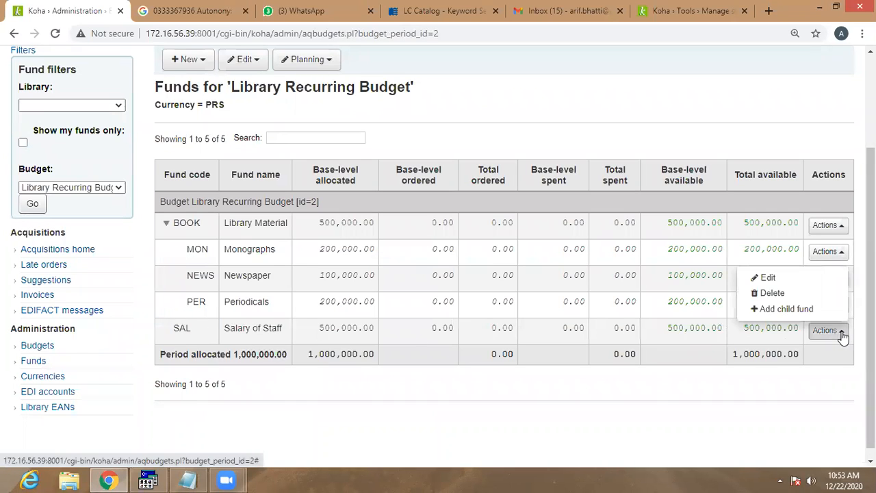
{"action": "left_click", "coordinate": [786, 309]}
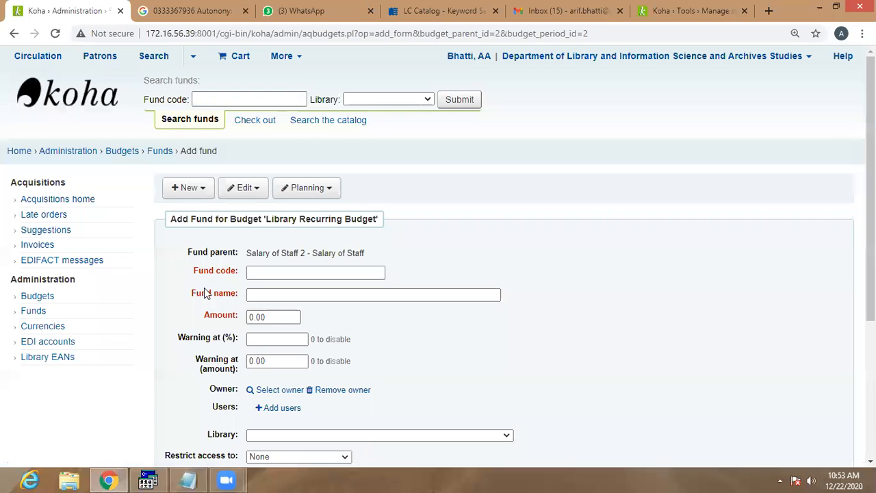
{"action": "left_click", "coordinate": [268, 274]}
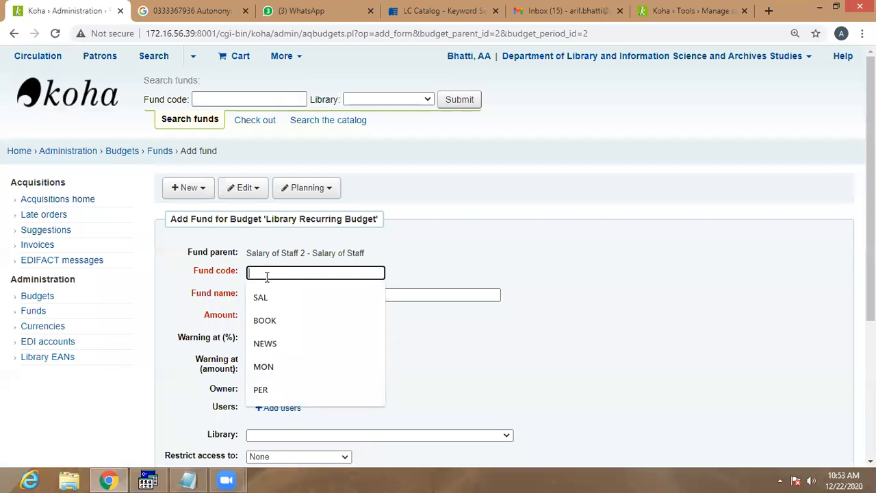
{"action": "type", "text": "BPa"}
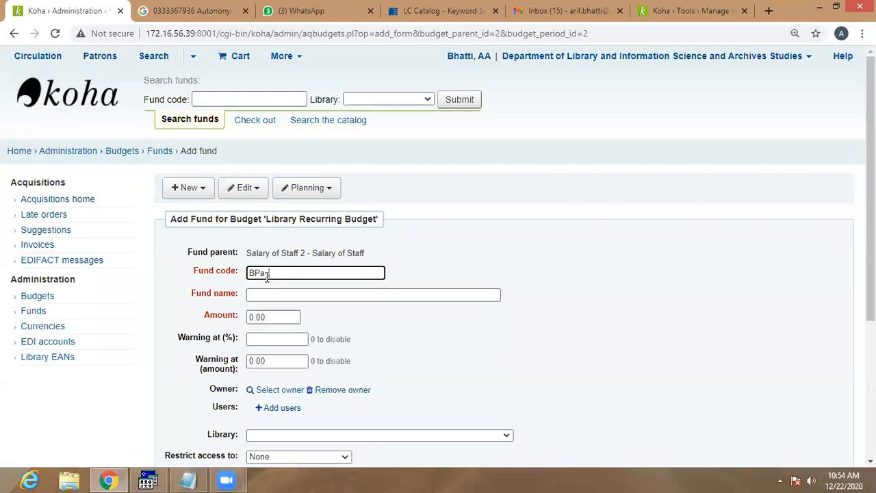
{"action": "type", "text": "y"}
{"action": "left_click", "coordinate": [269, 294]}
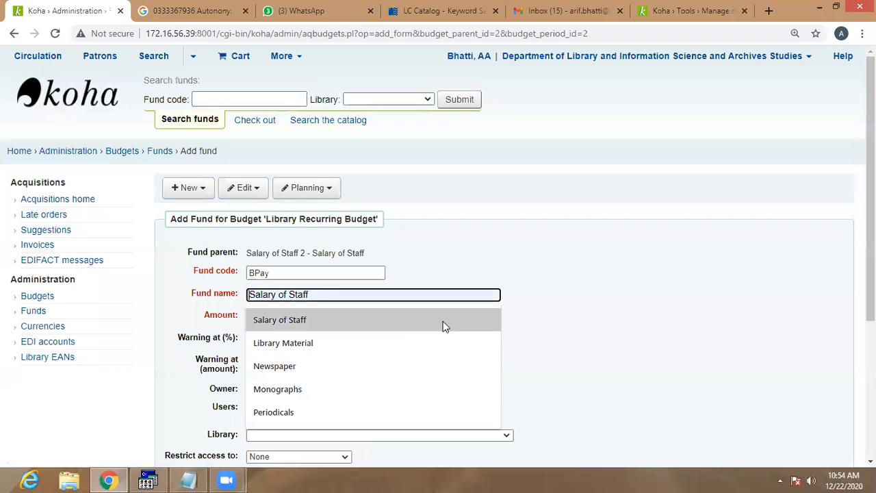
{"action": "type", "text": "Basic "}
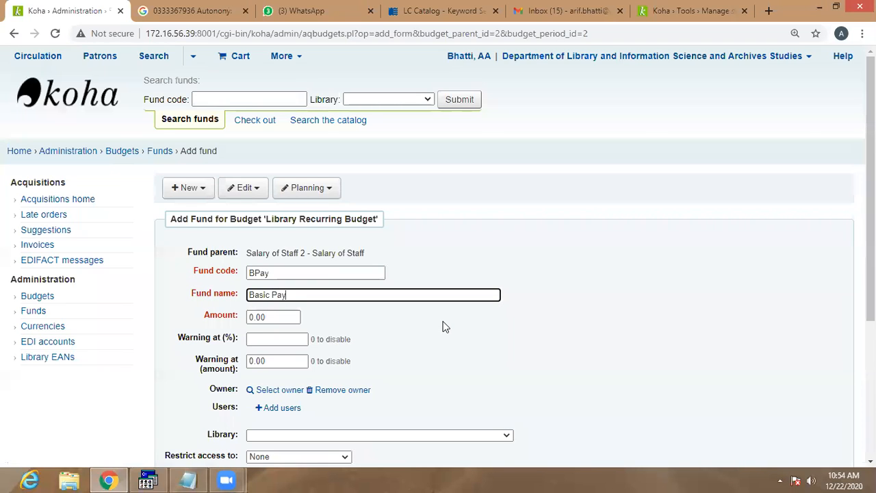
{"action": "type", "text": "Pay"}
{"action": "key", "text": "Tab"}
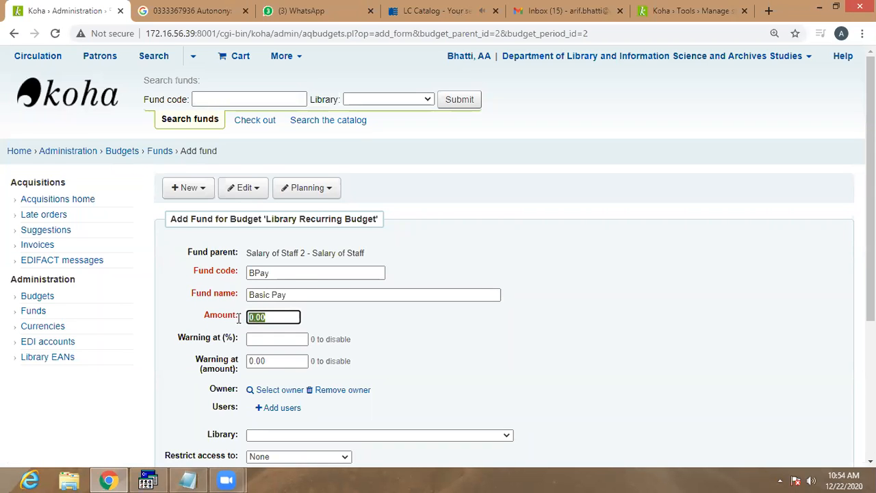
{"action": "scroll", "coordinate": [209, 352], "scroll_direction": "down", "scroll_amount": 2}
{"action": "scroll", "coordinate": [126, 269], "scroll_direction": "up", "scroll_amount": 2}
{"action": "left_click", "coordinate": [162, 150]}
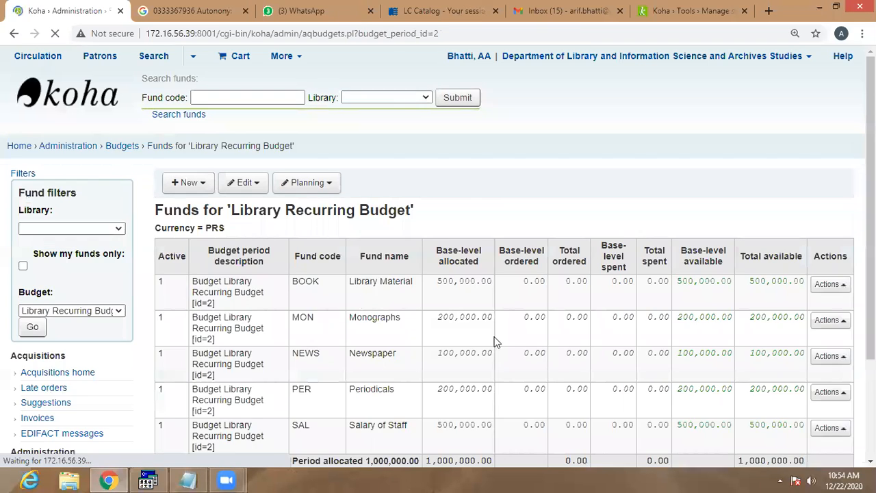
Start a child fund under Salary of Staff with fund code BPay, fund name Basic Pay and amount 2500000.
{"action": "scroll", "coordinate": [319, 388], "scroll_direction": "down", "scroll_amount": 2}
{"action": "left_click_drag", "start_coordinate": [666, 316], "coordinate": [720, 316]}
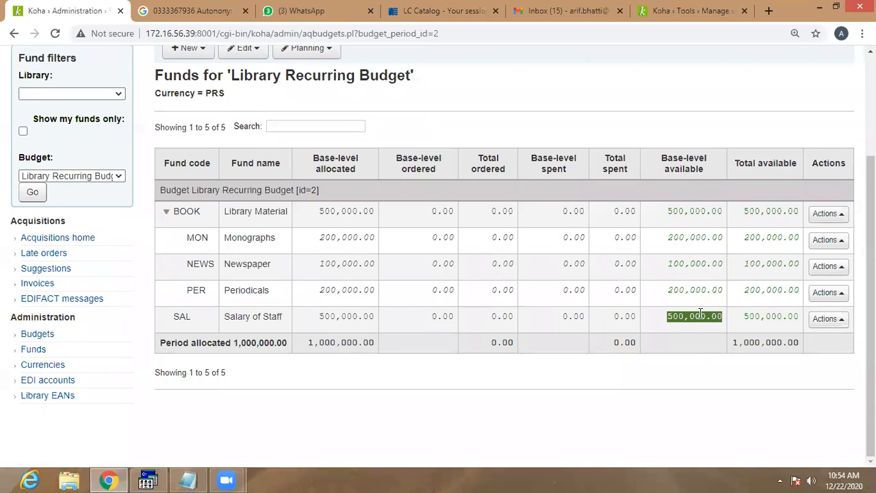
{"action": "left_click", "coordinate": [826, 319]}
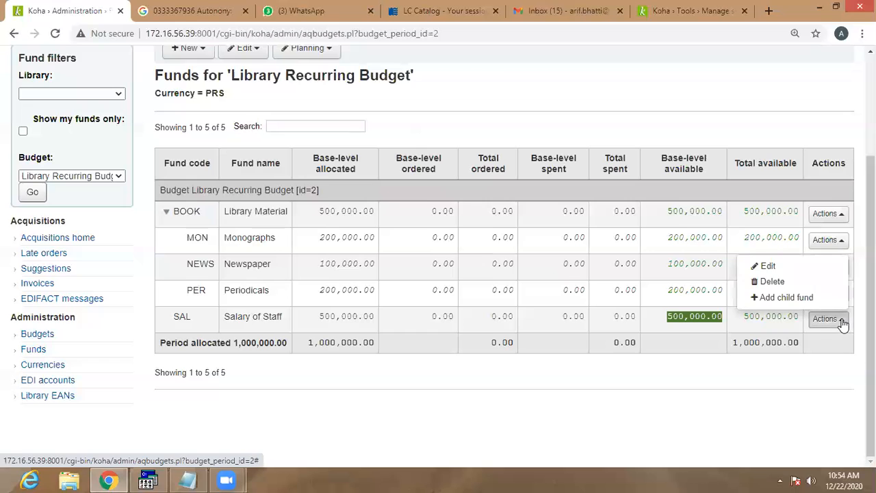
{"action": "left_click", "coordinate": [786, 297]}
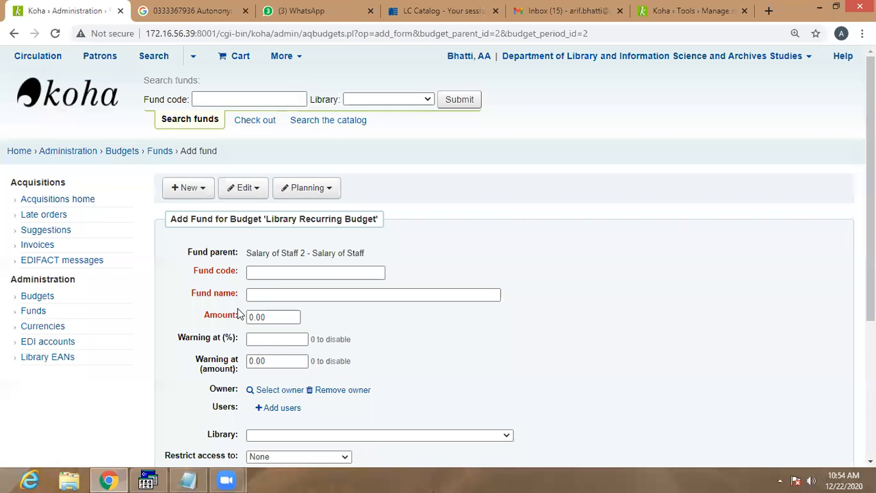
{"action": "left_click", "coordinate": [260, 274]}
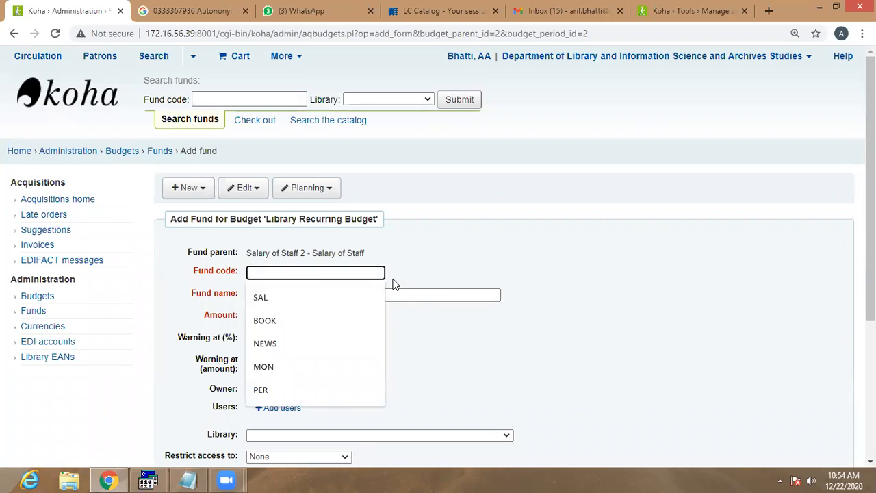
{"action": "type", "text": "BPay"}
{"action": "left_click", "coordinate": [334, 293]}
{"action": "type", "text": "Basi"}
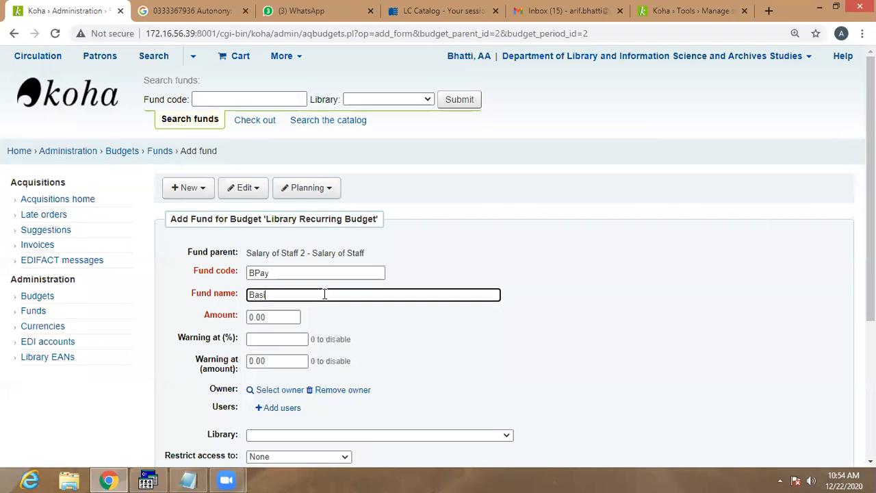
{"action": "key", "text": "Tab"}
{"action": "type", "text": "250000"}
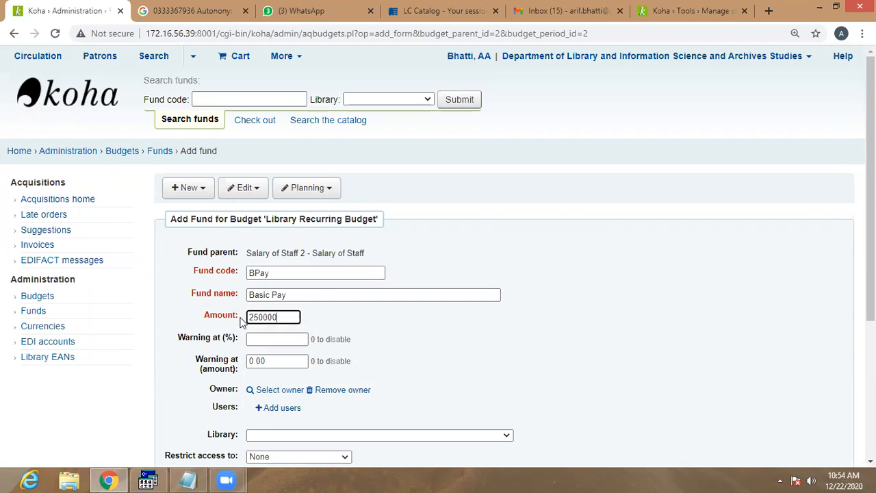
{"action": "type", "text": "0"}
Set the Basic Pay fund's warning at 10 percent, assign it to the Allama i i kazi library and try to submit it.
{"action": "left_click", "coordinate": [287, 341]}
{"action": "type", "text": "10"}
{"action": "left_click", "coordinate": [447, 323]}
{"action": "scroll", "coordinate": [411, 328], "scroll_direction": "down", "scroll_amount": 1}
{"action": "left_click", "coordinate": [310, 371]}
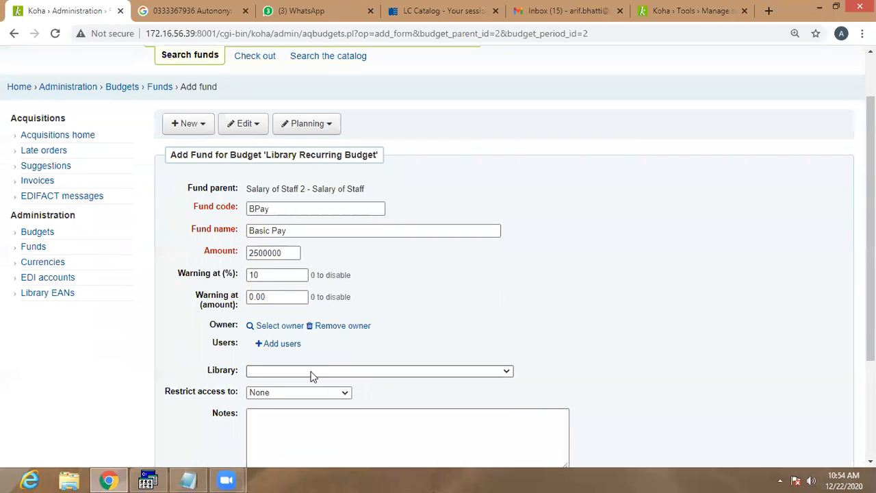
{"action": "left_click", "coordinate": [288, 269]}
{"action": "scroll", "coordinate": [301, 316], "scroll_direction": "down", "scroll_amount": 1}
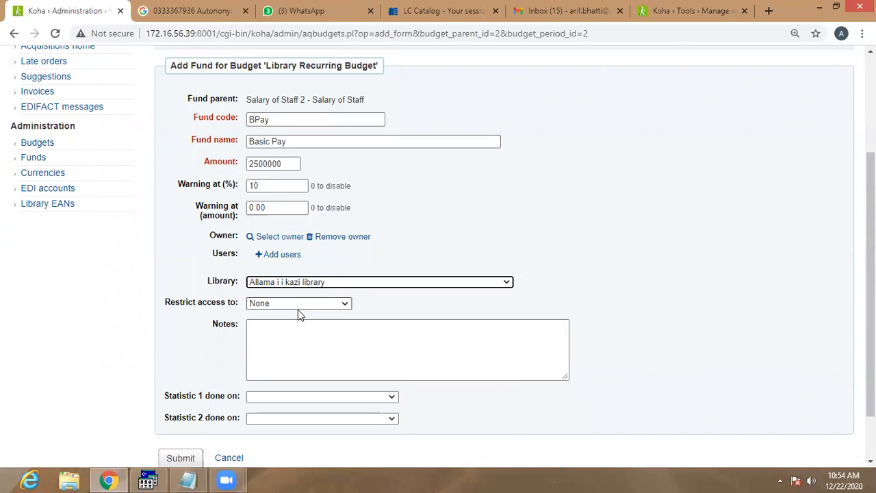
{"action": "key", "text": "Tab"}
{"action": "key", "text": "Tab"}
{"action": "key", "text": "Tab"}
{"action": "key", "text": "Tab"}
{"action": "key", "text": "Tab"}
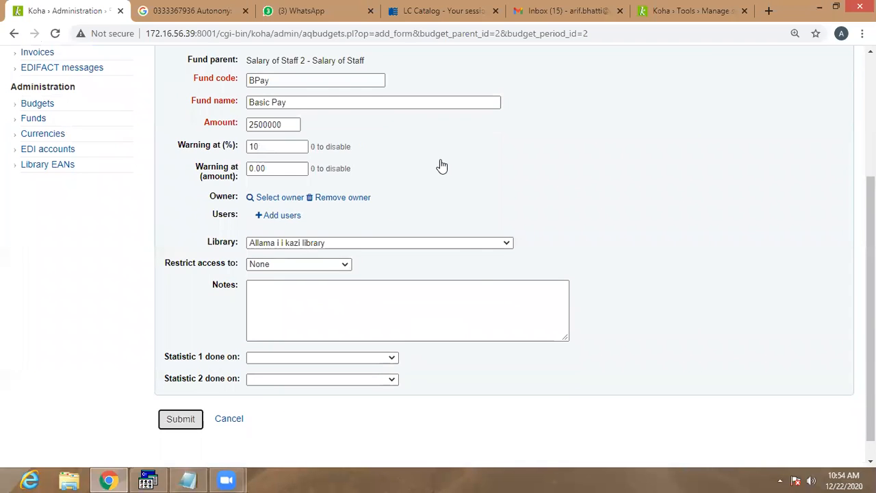
{"action": "key", "text": "Return"}
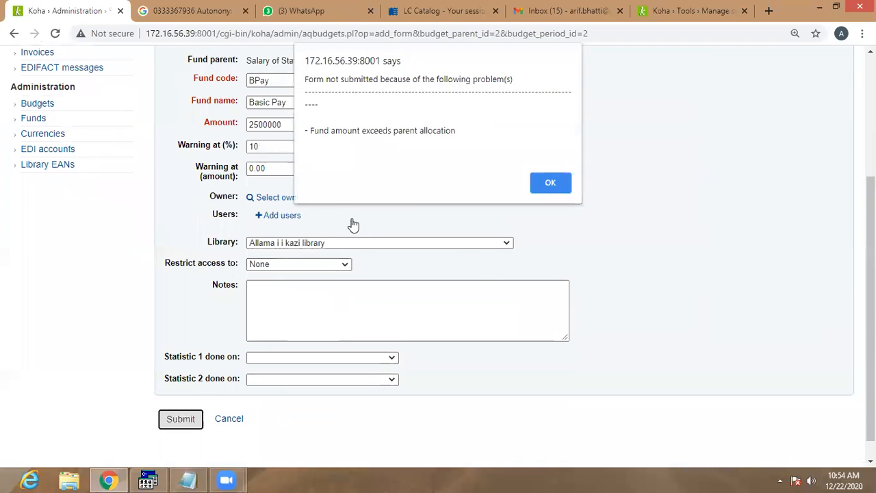
{"action": "left_click", "coordinate": [543, 183]}
Set the Basic Pay fund's amount to 250000 and submit the fund.
{"action": "key", "text": "shift+Left"}
{"action": "key", "text": "shift+Left"}
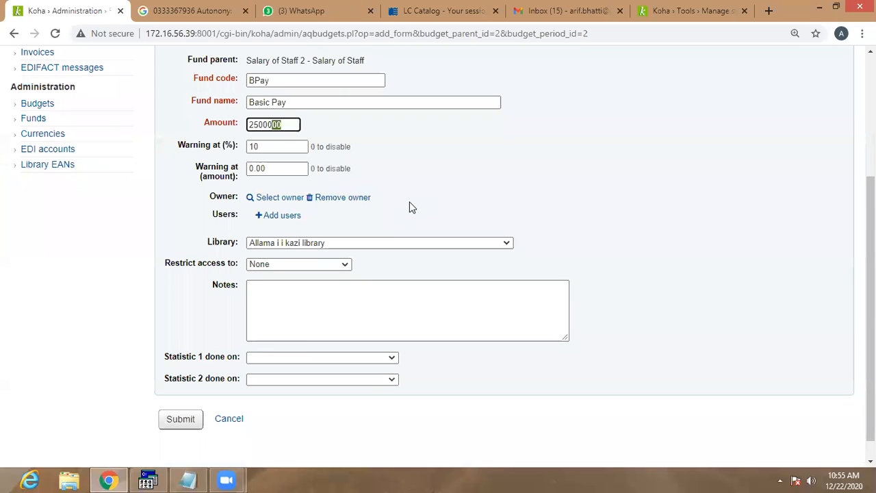
{"action": "key", "text": "Left"}
{"action": "key", "text": "Left"}
{"action": "key", "text": "Left"}
{"action": "key", "text": "Left"}
{"action": "key", "text": "Left"}
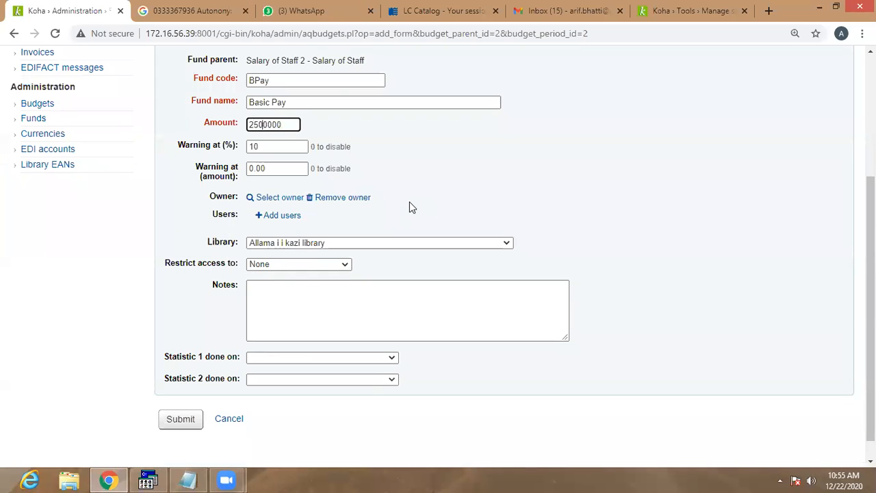
{"action": "key", "text": "BackSpace"}
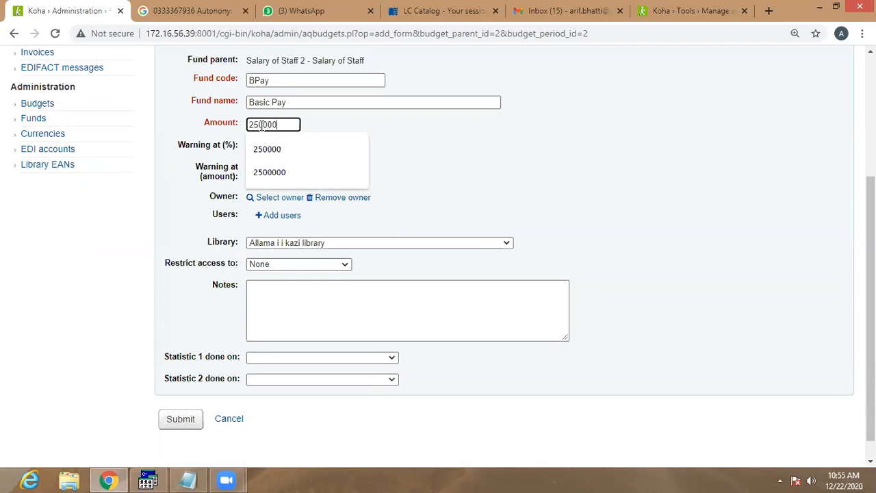
{"action": "left_click", "coordinate": [248, 126]}
{"action": "left_click", "coordinate": [184, 420]}
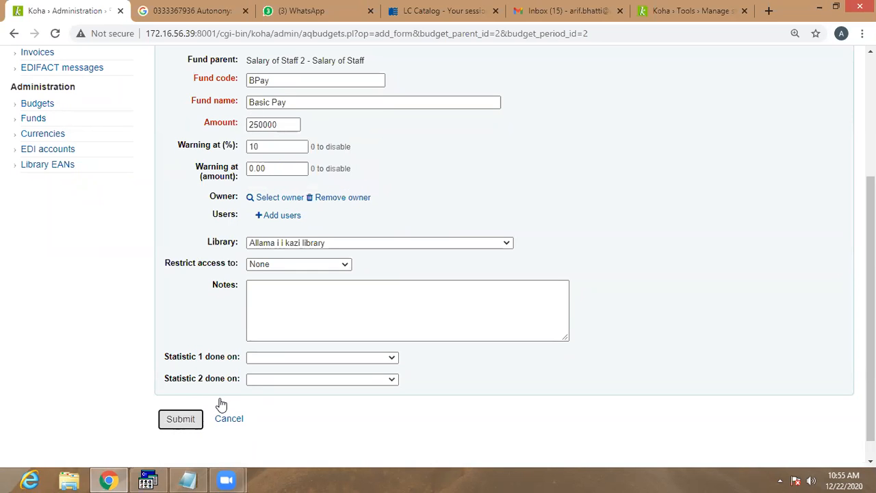
Submit the Basic Pay fund and start another child fund under Salary of Staff with fund code Allow.
{"action": "key", "text": "space"}
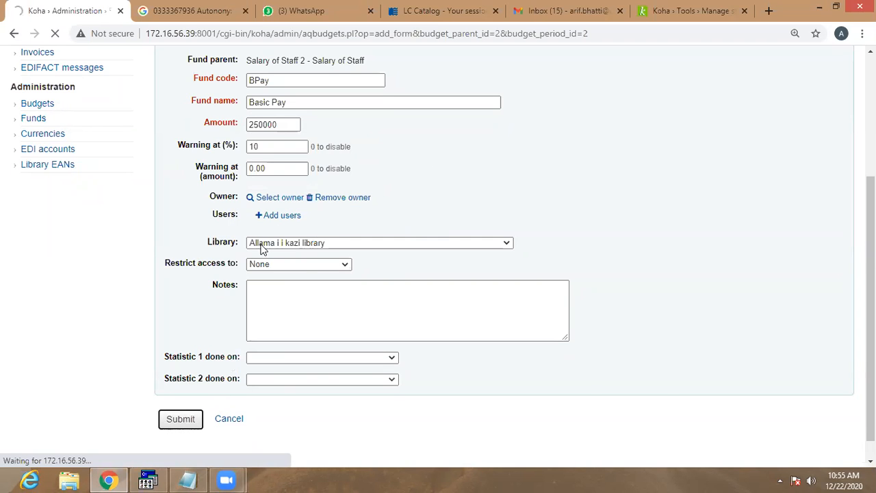
{"action": "scroll", "coordinate": [182, 419], "scroll_direction": "down", "scroll_amount": 3}
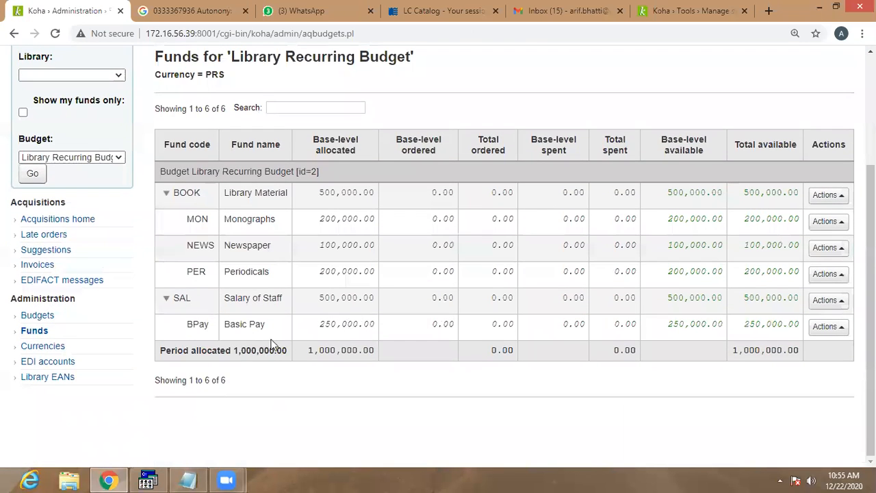
{"action": "left_click", "coordinate": [839, 301]}
{"action": "left_click", "coordinate": [788, 283]}
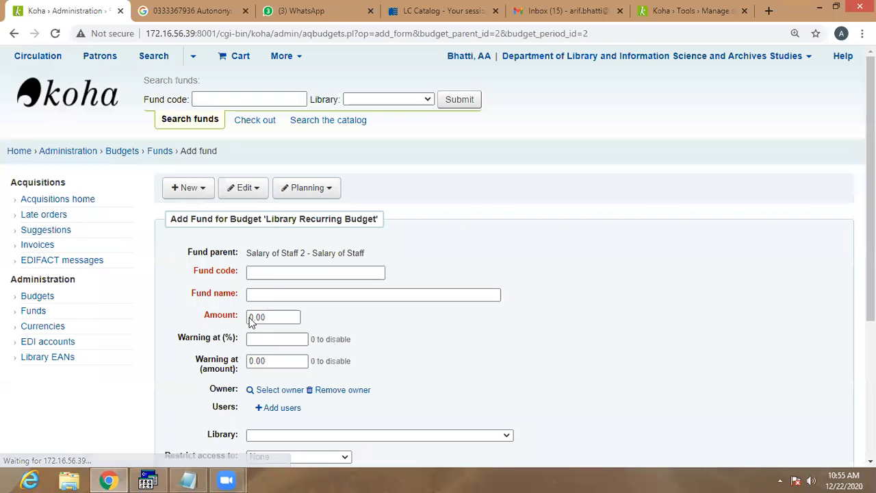
{"action": "left_click", "coordinate": [273, 273]}
{"action": "type", "text": "Allow"}
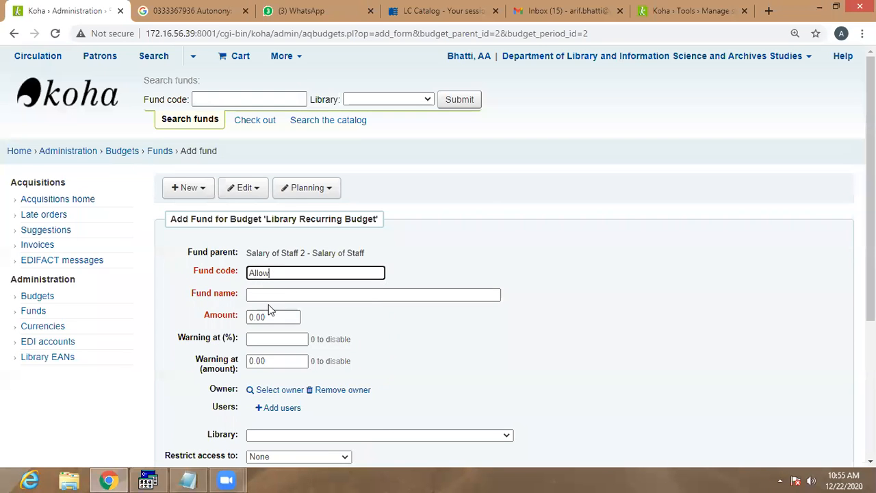
Name the new child fund Other Allowance and set its amount to 250000.
{"action": "left_click", "coordinate": [279, 295]}
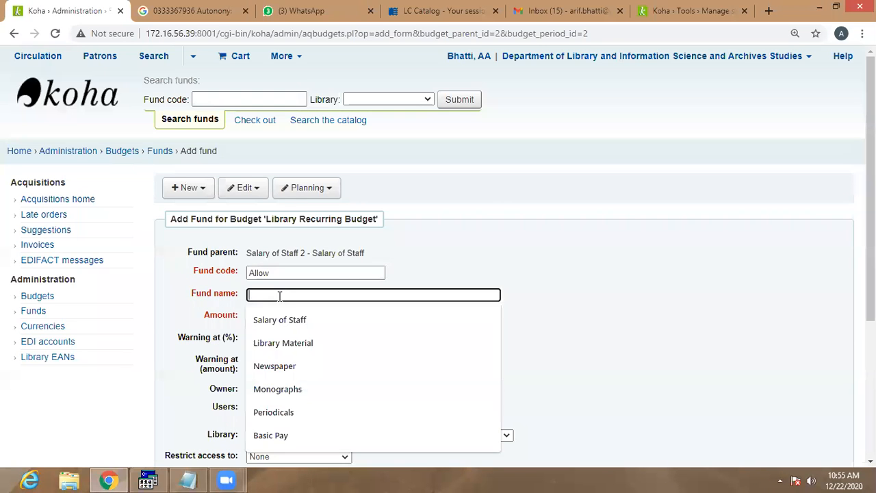
{"action": "type", "text": "Other Al"}
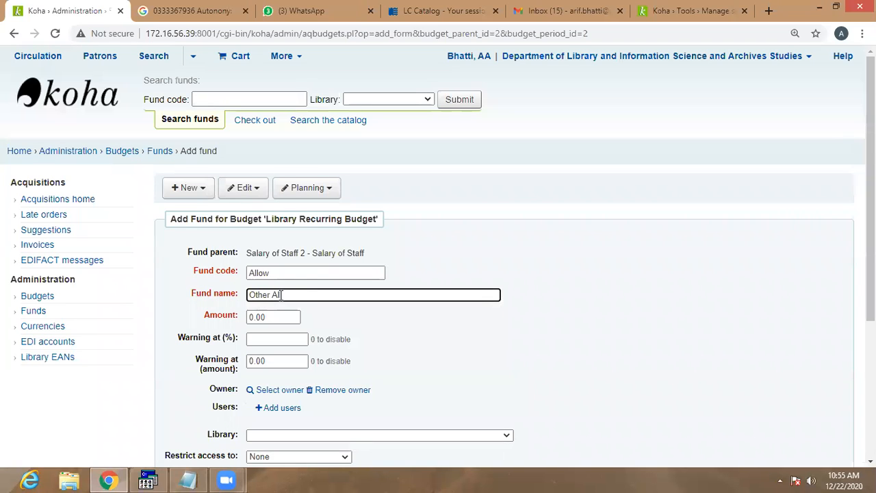
{"action": "type", "text": "lowance"}
{"action": "double_click", "coordinate": [272, 317]}
{"action": "type", "text": "250000"}
{"action": "left_click", "coordinate": [362, 342]}
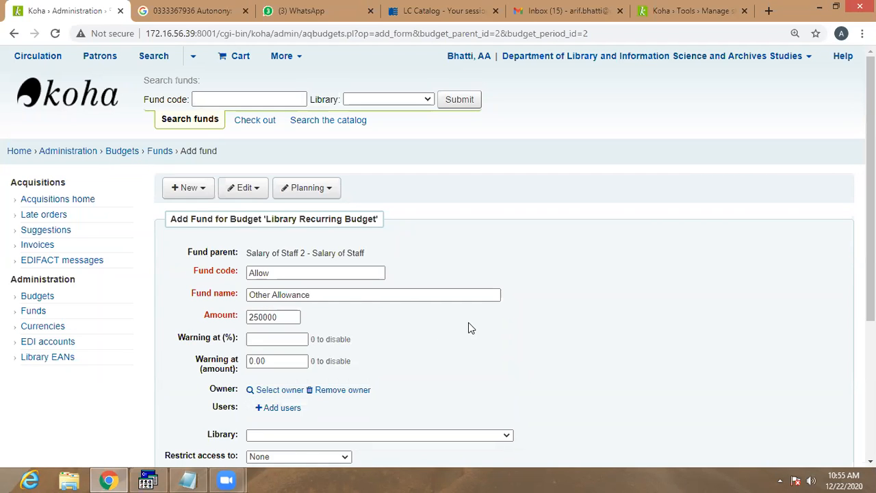
Set the Other Allowance fund's percentage warning to 10% and submit the fund.
{"action": "scroll", "coordinate": [305, 330], "scroll_direction": "down", "scroll_amount": 3}
{"action": "left_click", "coordinate": [276, 125]}
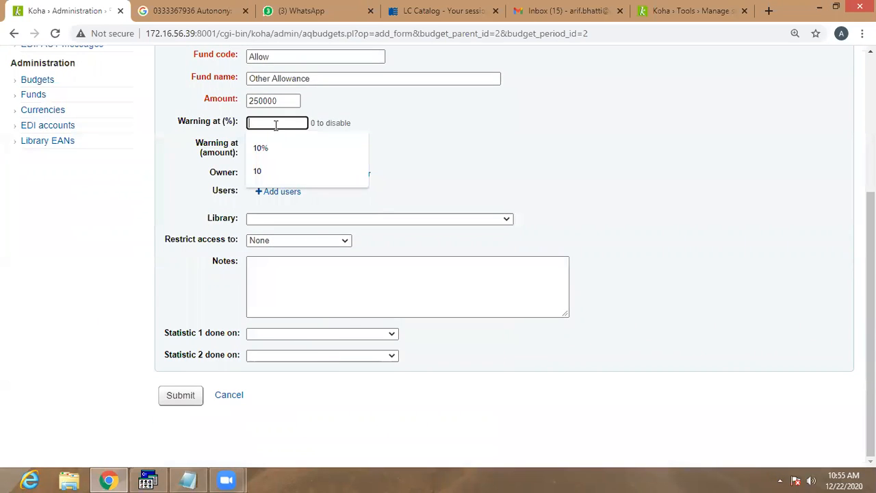
{"action": "type", "text": "10"}
{"action": "left_click", "coordinate": [260, 148]}
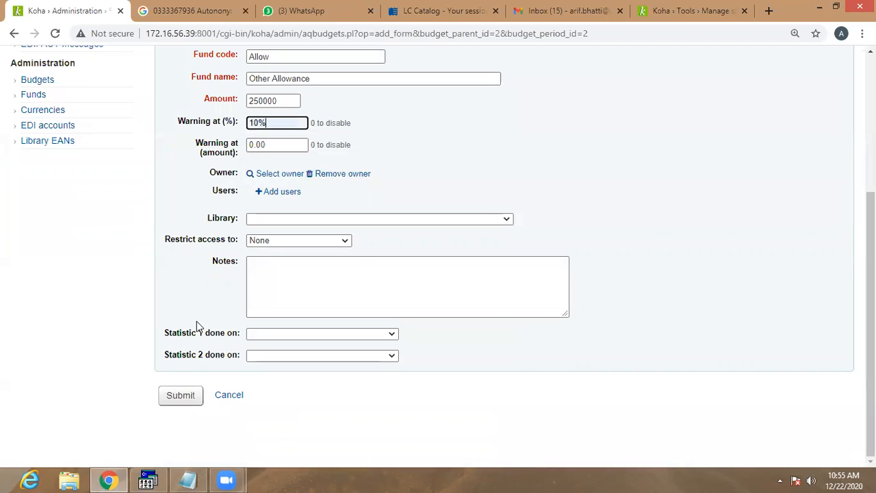
{"action": "left_click", "coordinate": [184, 401]}
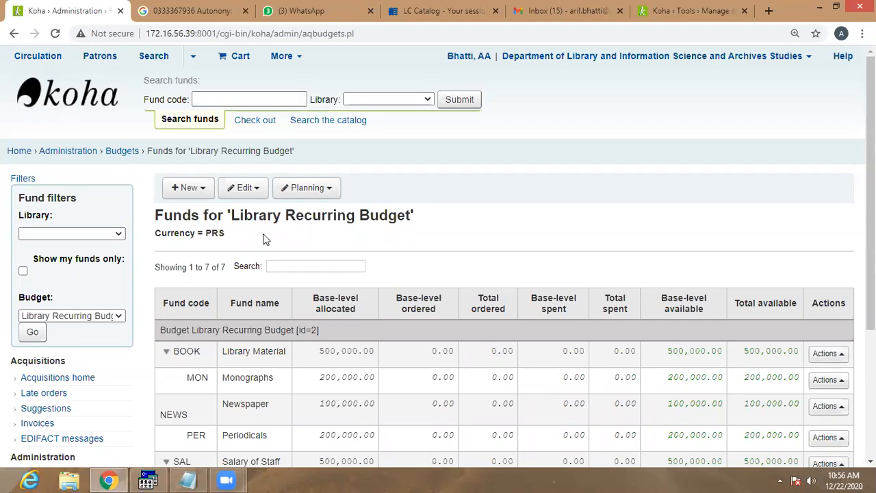
Look over the Library Recurring Budget's funds and open the budget's planning by libraries.
{"action": "scroll", "coordinate": [264, 239], "scroll_direction": "down", "scroll_amount": 4}
{"action": "scroll", "coordinate": [248, 235], "scroll_direction": "up", "scroll_amount": 4}
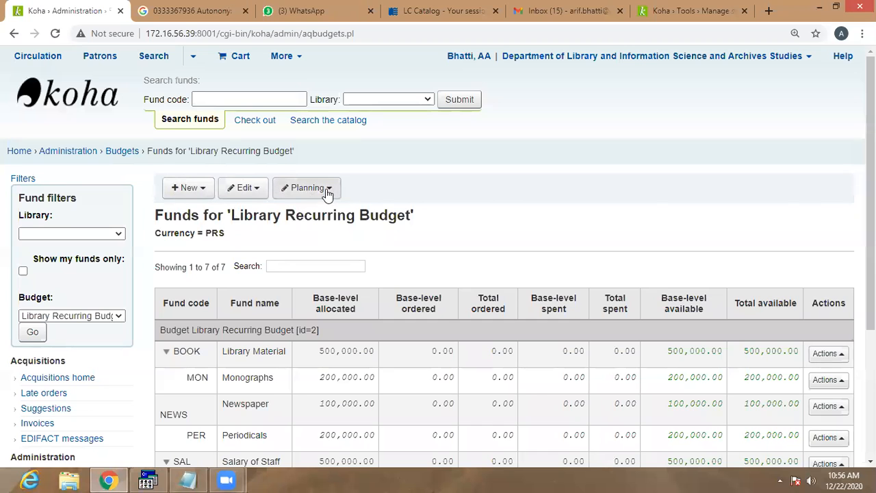
{"action": "scroll", "coordinate": [290, 235], "scroll_direction": "down", "scroll_amount": 3}
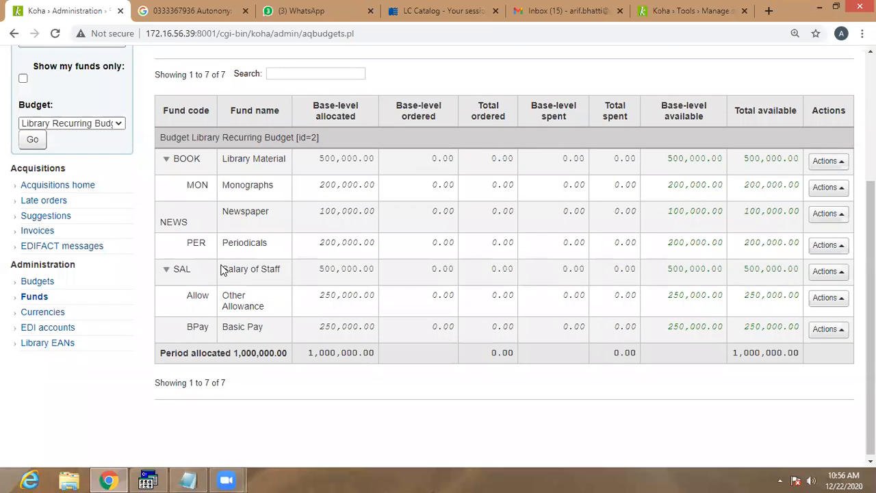
{"action": "scroll", "coordinate": [294, 305], "scroll_direction": "up", "scroll_amount": 3}
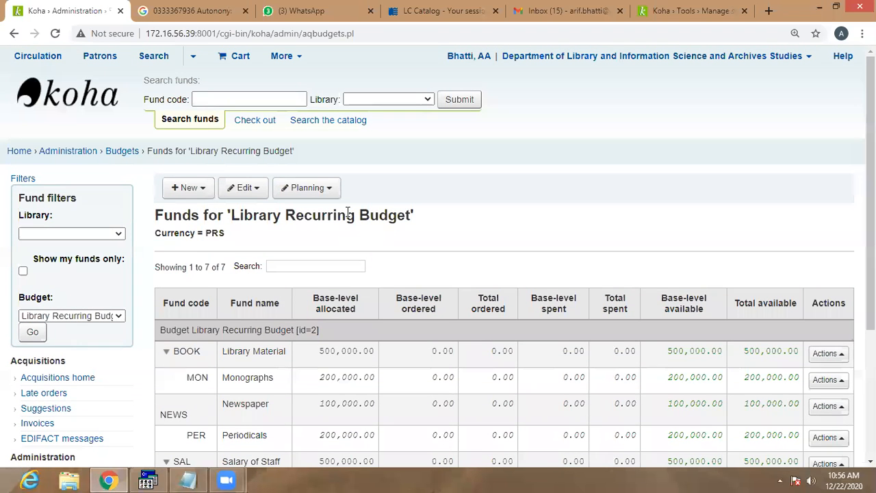
{"action": "left_click", "coordinate": [332, 196]}
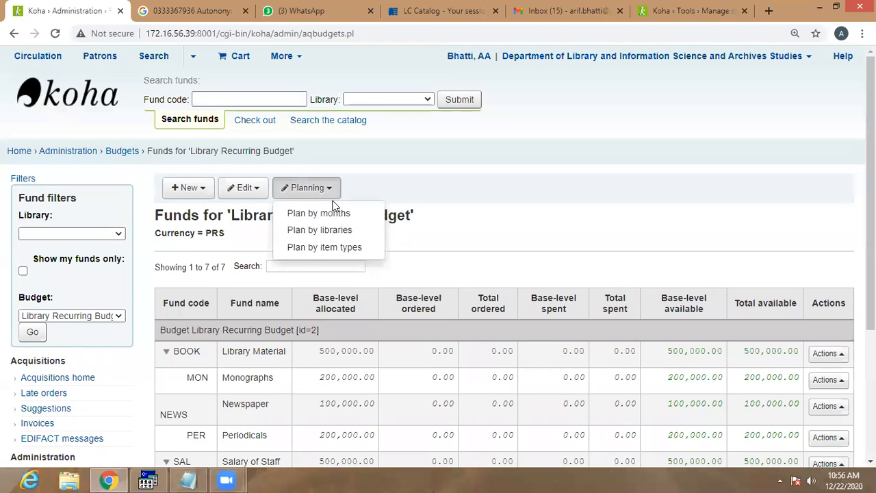
{"action": "left_click", "coordinate": [306, 233]}
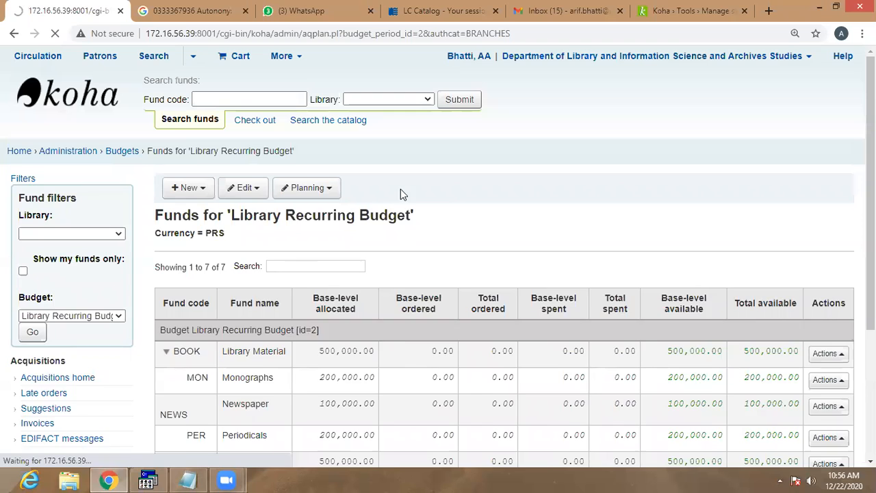
{"action": "scroll", "coordinate": [335, 195], "scroll_direction": "down", "scroll_amount": 3}
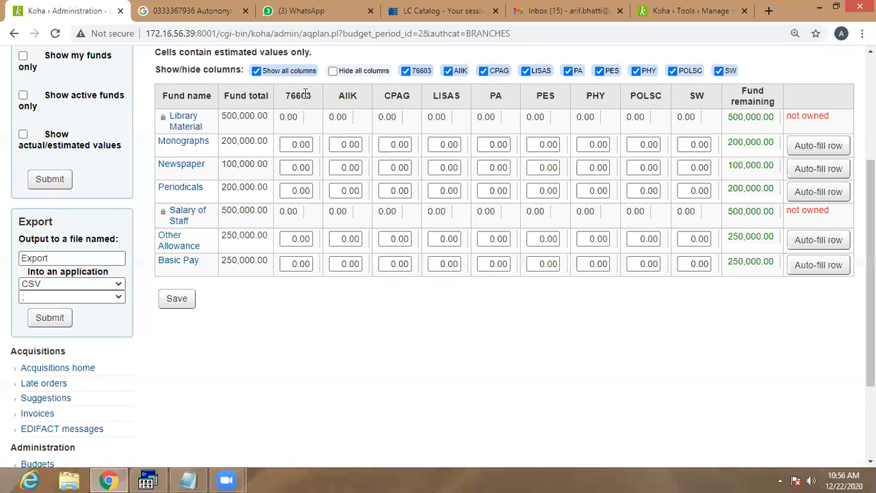
{"action": "left_click_drag", "start_coordinate": [345, 95], "coordinate": [493, 110]}
Plan the Monographs fund with 50000 for AIIK and 10000 each for CPAG, LISAS, PA and PES.
{"action": "left_click", "coordinate": [348, 143]}
{"action": "type", "text": "50"}
{"action": "left_click", "coordinate": [406, 146]}
{"action": "type", "text": "10000"}
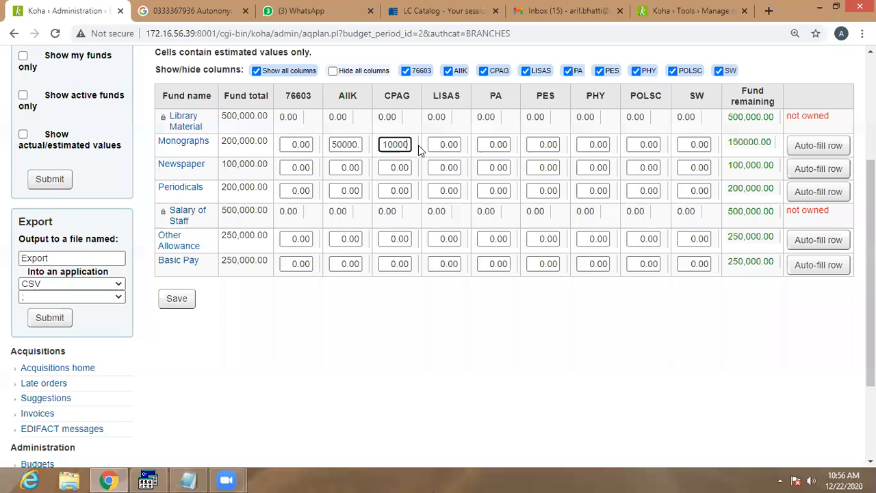
{"action": "left_click", "coordinate": [455, 143]}
{"action": "key", "text": "BackSpace"}
{"action": "type", "text": "10000"}
{"action": "left_click", "coordinate": [487, 144]}
{"action": "type", "text": "10000"}
{"action": "key", "text": "Tab"}
{"action": "type", "text": "1"}
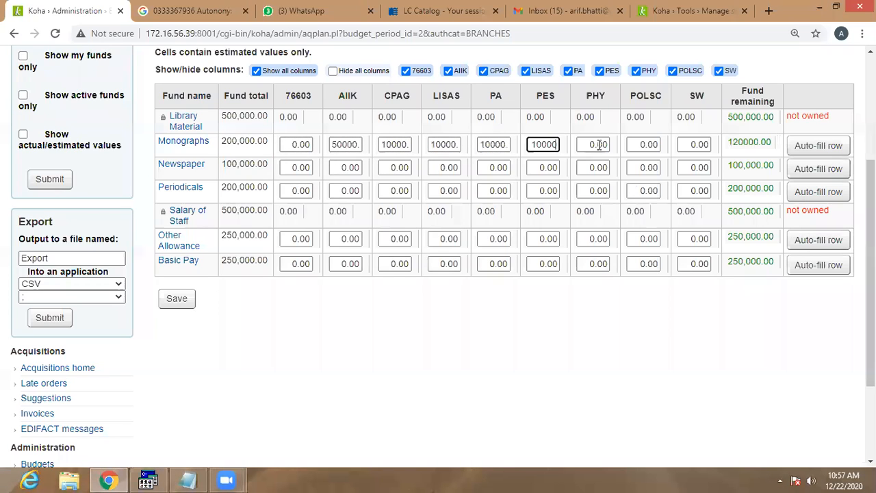
Allocate Monographs amounts of 25000 each to PHY and POLSC, and 60000 to SW.
{"action": "left_click_drag", "start_coordinate": [586, 144], "coordinate": [604, 145]}
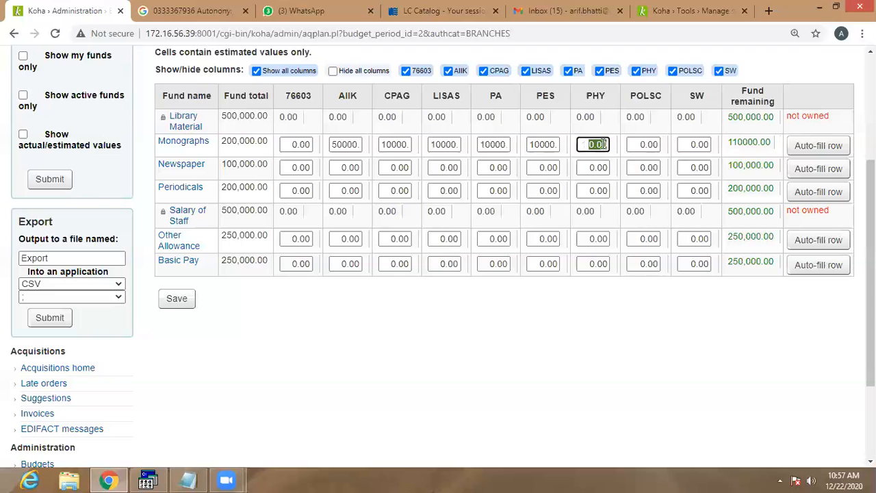
{"action": "type", "text": "25000"}
{"action": "left_click", "coordinate": [648, 145]}
{"action": "type", "text": "25"}
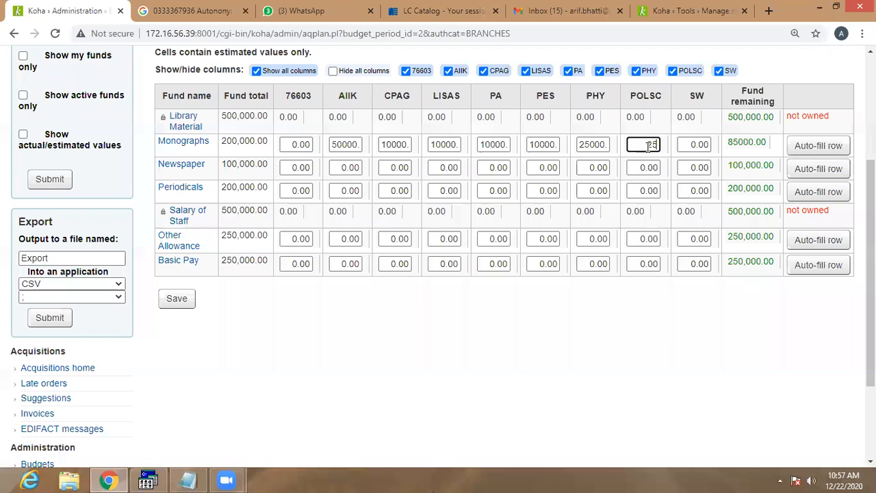
{"action": "type", "text": "000"}
{"action": "key", "text": "Tab"}
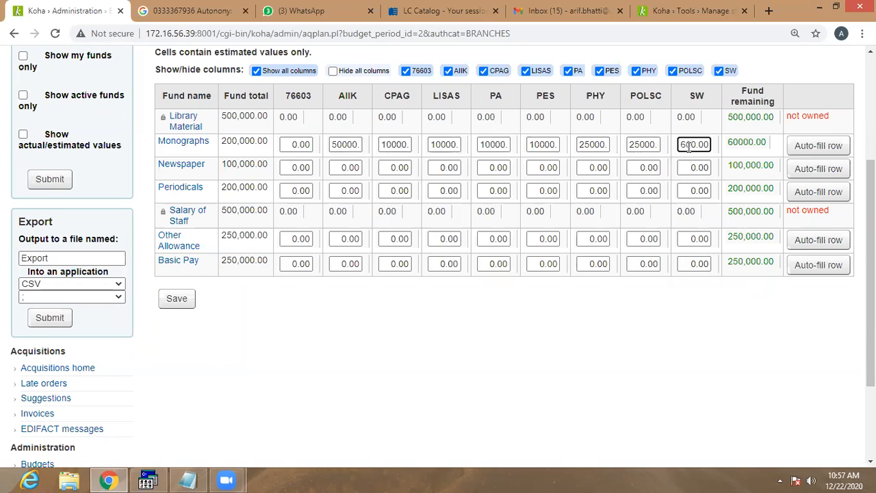
{"action": "left_click", "coordinate": [690, 145]}
{"action": "key", "text": "Delete"}
{"action": "key", "text": "Delete"}
{"action": "key", "text": "Delete"}
{"action": "key", "text": "Delete"}
{"action": "type", "text": "00"}
Auto-fill the library planning rows for Newspaper, Periodicals, Other Allowance and Basic Pay.
{"action": "left_click", "coordinate": [290, 169]}
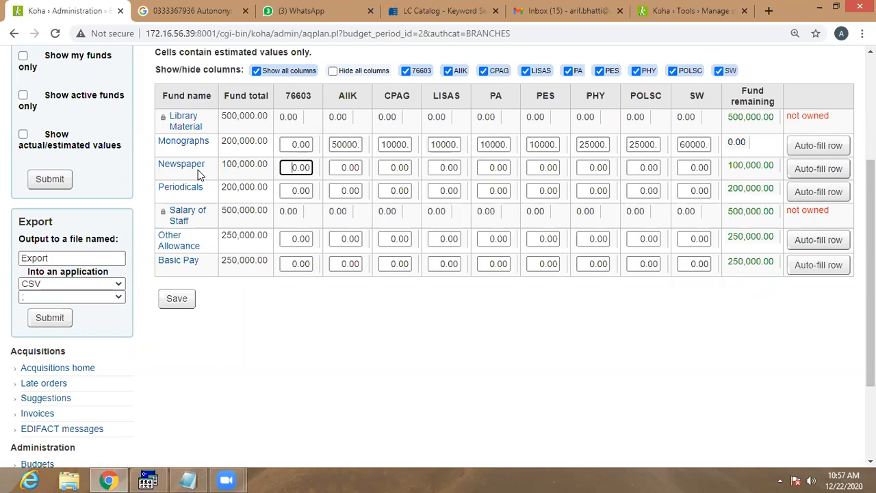
{"action": "left_click", "coordinate": [818, 169]}
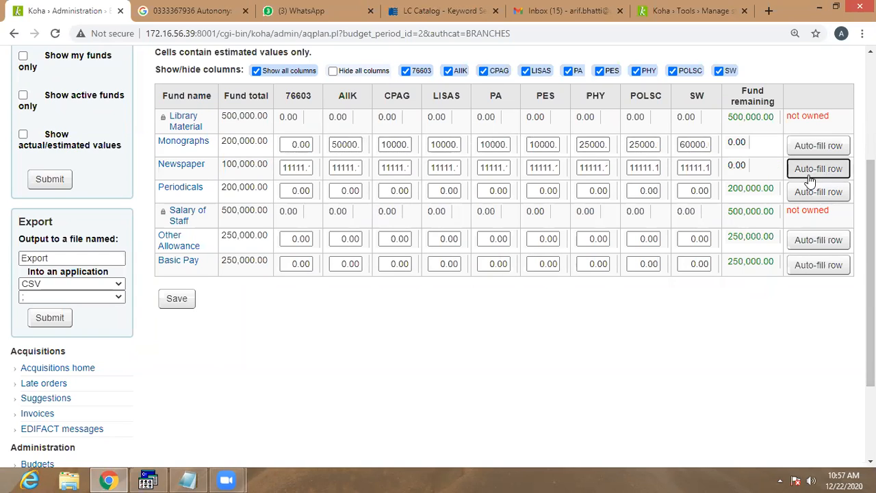
{"action": "left_click", "coordinate": [821, 193]}
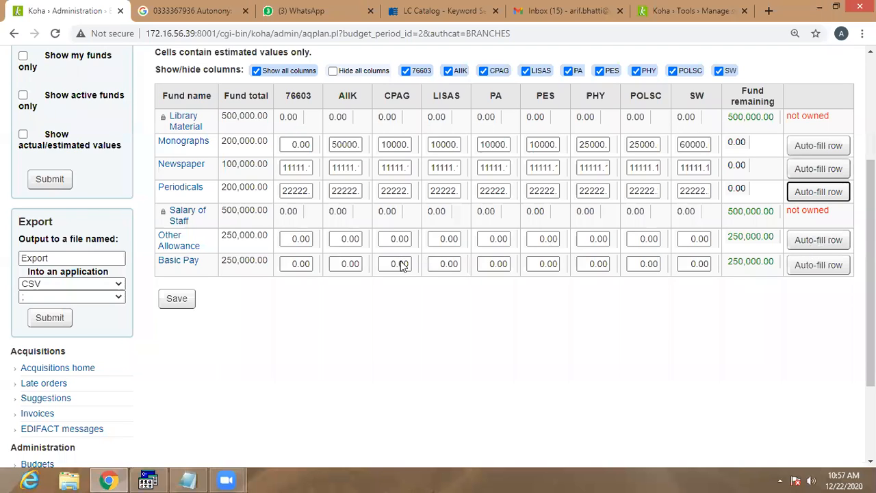
{"action": "left_click", "coordinate": [290, 238]}
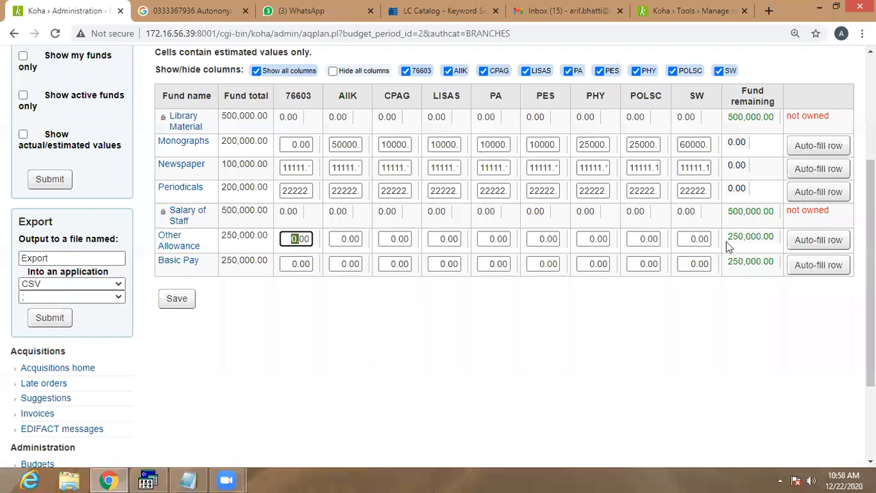
{"action": "left_click", "coordinate": [822, 240]}
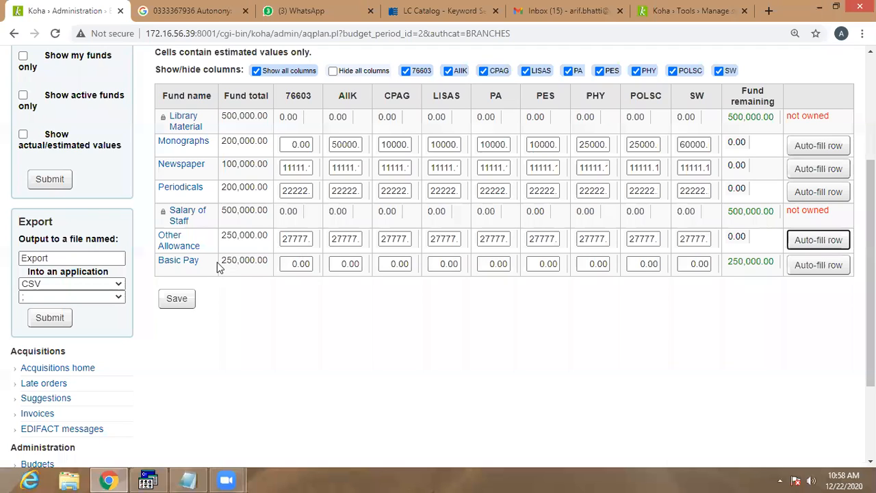
{"action": "left_click", "coordinate": [821, 265]}
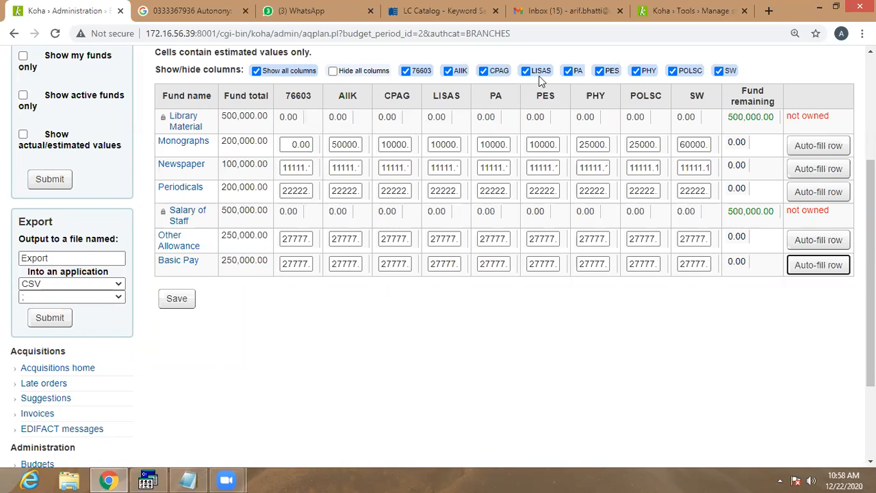
Hide the PA library column in the planning table.
{"action": "left_click", "coordinate": [567, 71]}
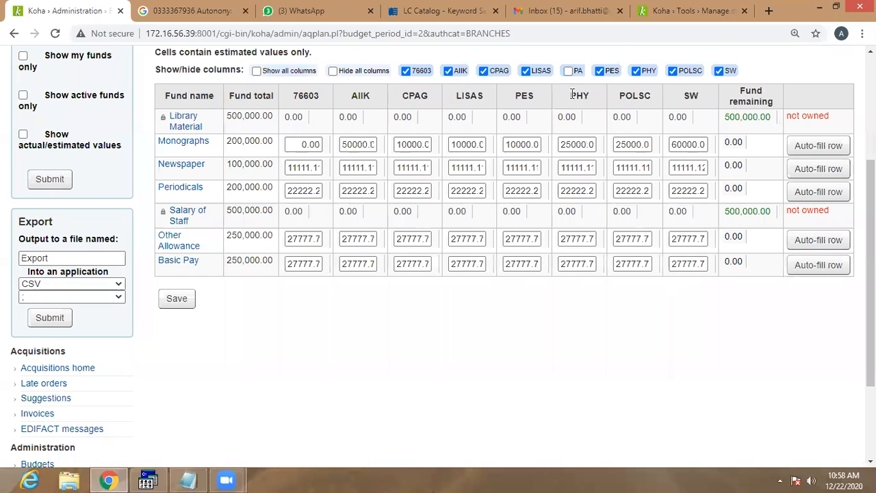